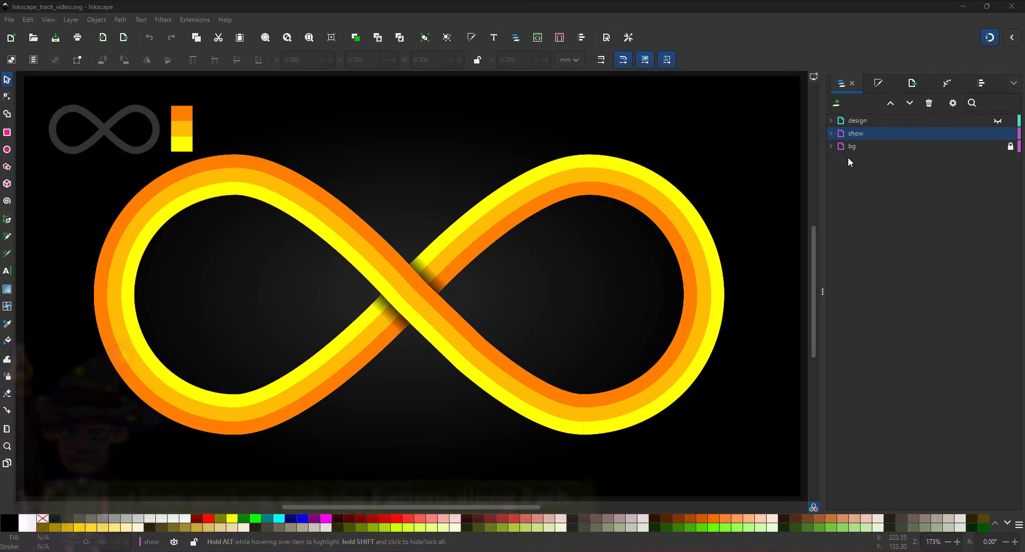
Hide both shaders and path39 through path42 in the show layer, leaving only its base loop
{"action": "left_click", "coordinate": [831, 133]}
{"action": "left_click", "coordinate": [999, 146]}
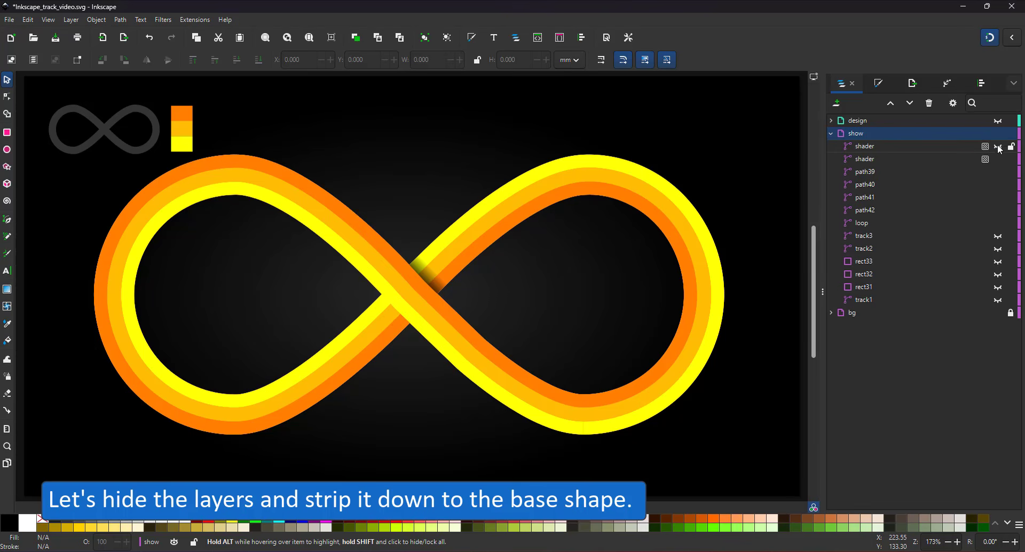
{"action": "left_click", "coordinate": [999, 158]}
{"action": "left_click", "coordinate": [972, 172]}
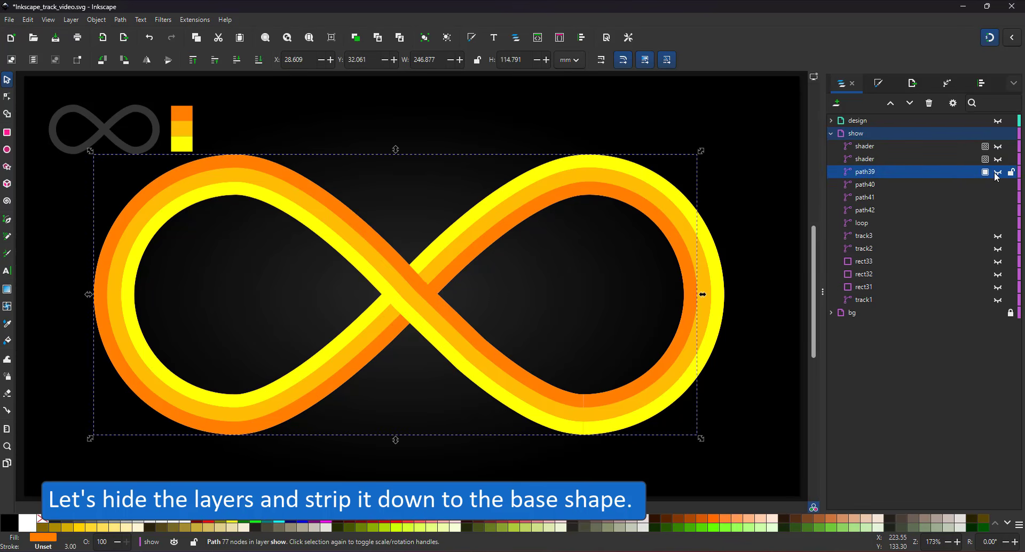
{"action": "left_click", "coordinate": [998, 185]}
{"action": "left_click", "coordinate": [998, 198]}
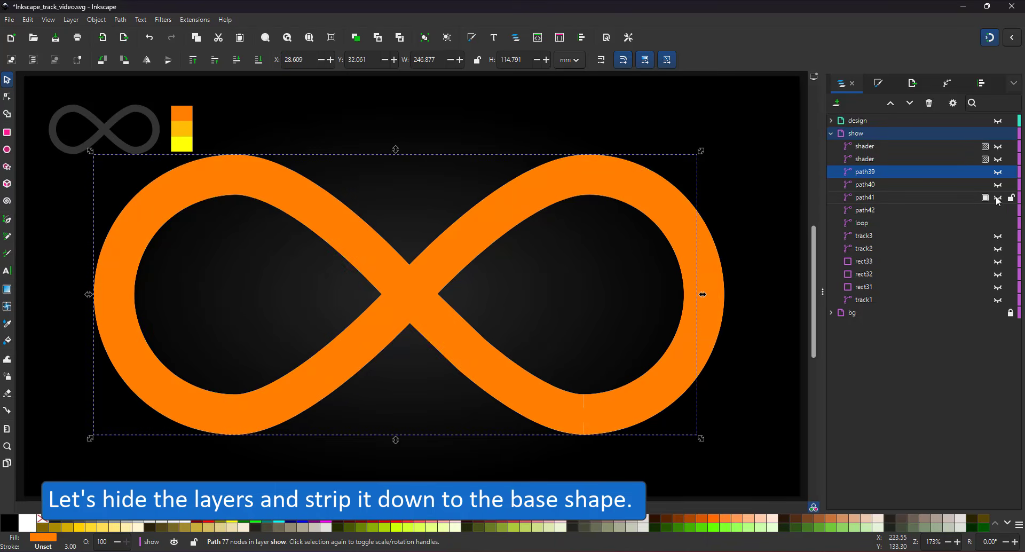
{"action": "left_click", "coordinate": [999, 211]}
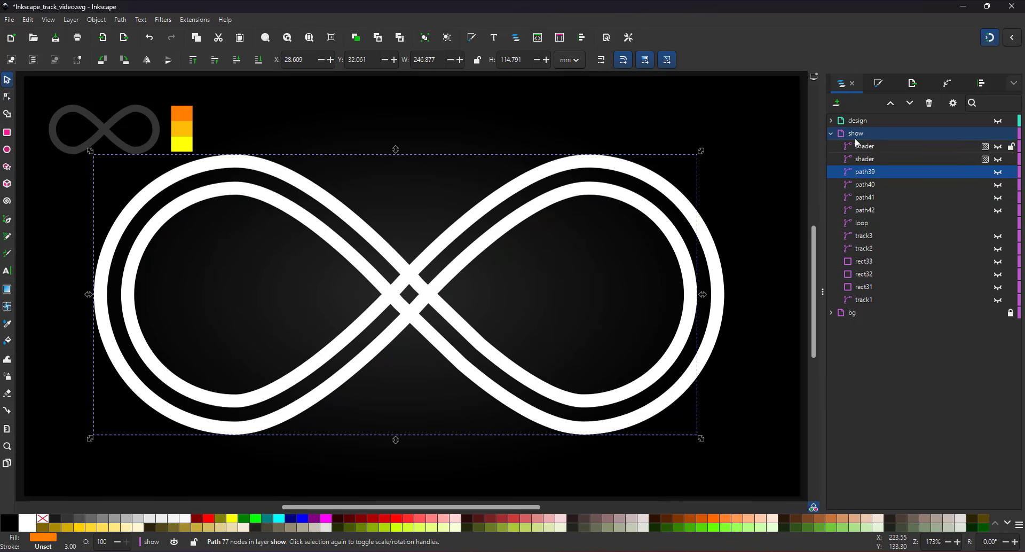
Collapse and hide the show layer, and make the design layer visible and active
{"action": "left_click", "coordinate": [832, 134]}
{"action": "left_click", "coordinate": [998, 134]}
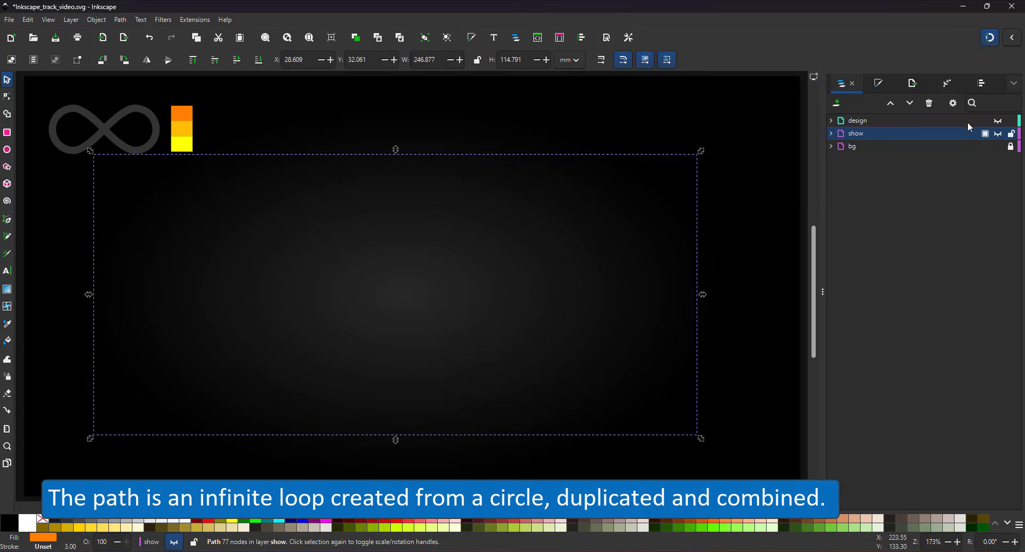
{"action": "left_click", "coordinate": [967, 122]}
{"action": "left_click", "coordinate": [999, 121]}
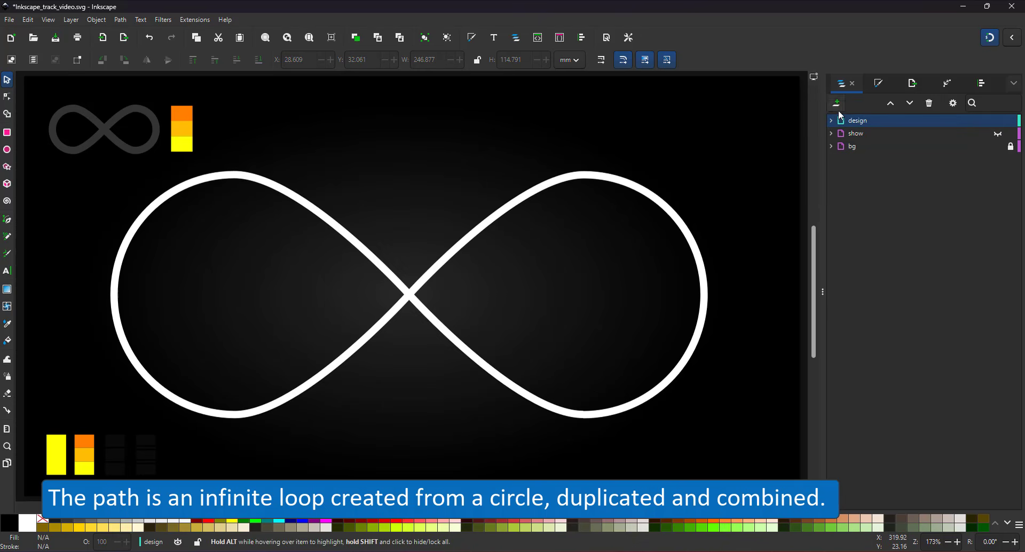
Nudge the loop's end node at the lowest point of the right lobe to about X 229.01 mm and disable snapping
{"action": "left_click", "coordinate": [7, 98]}
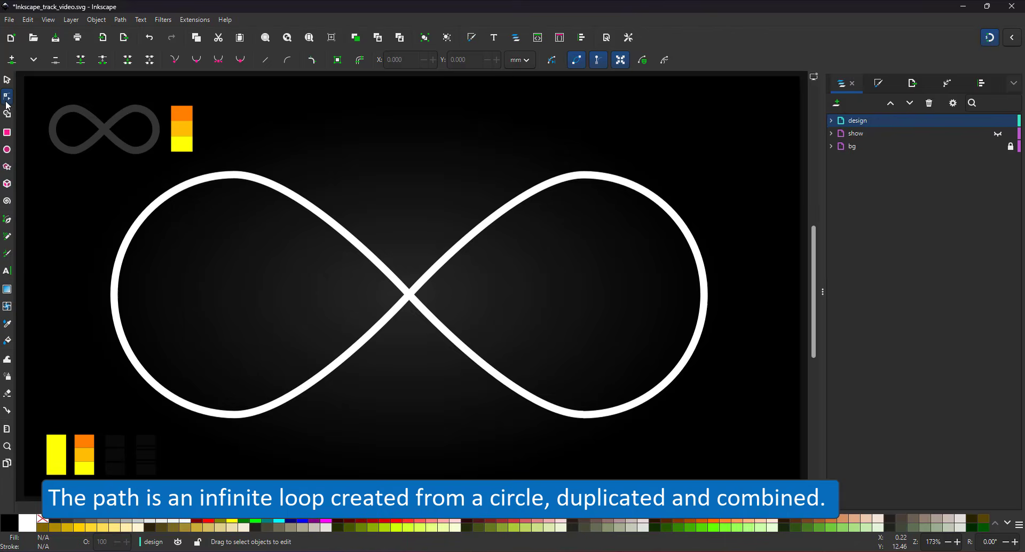
{"action": "left_click", "coordinate": [236, 173]}
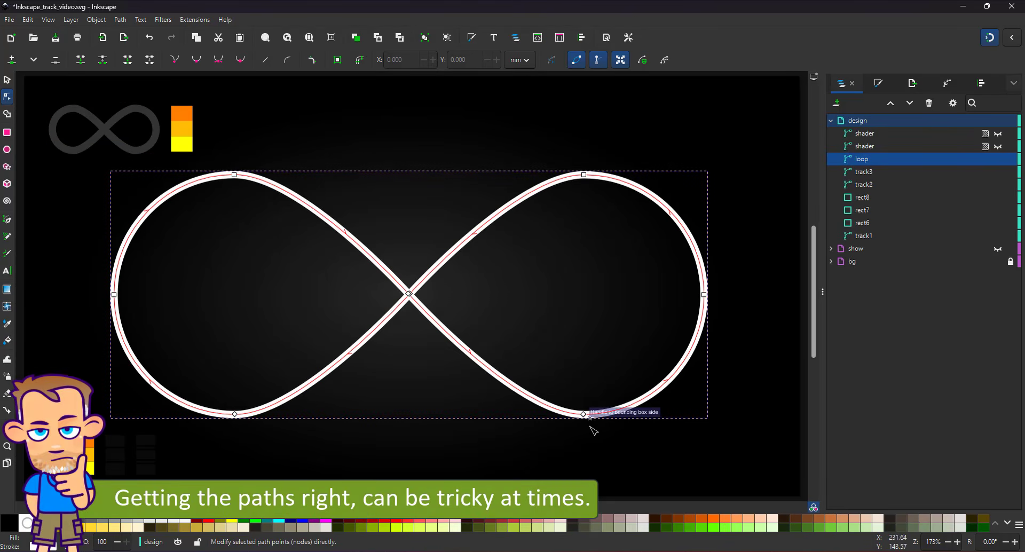
{"action": "key", "text": "z"}
{"action": "left_click_drag", "start_coordinate": [573, 441], "coordinate": [613, 382]}
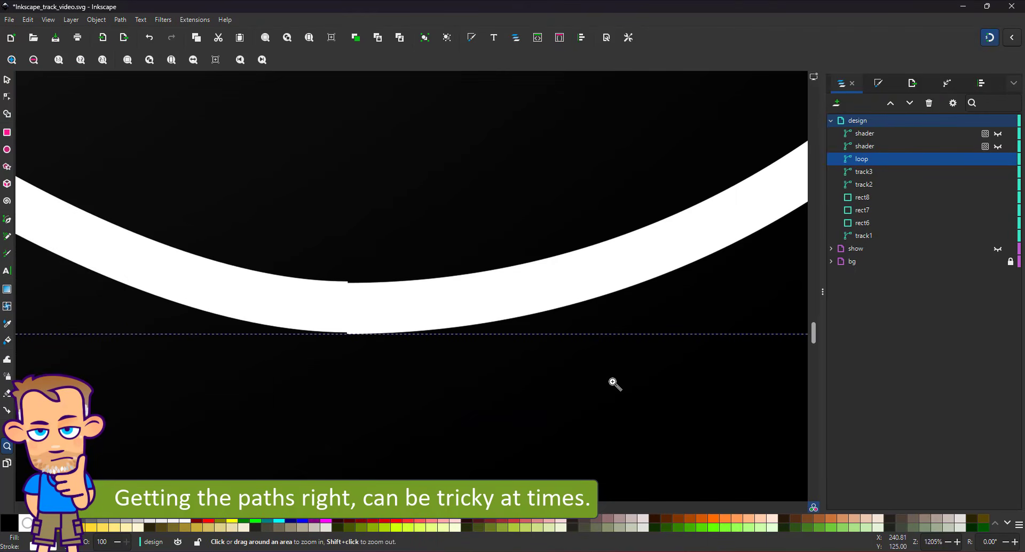
{"action": "left_click", "coordinate": [8, 96]}
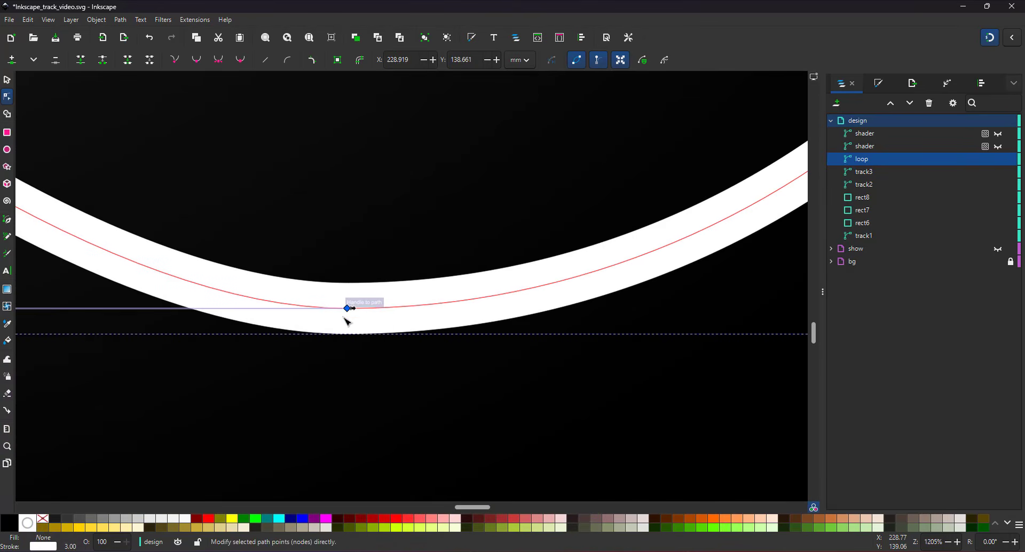
{"action": "scroll", "coordinate": [351, 330], "scroll_direction": "up", "scroll_amount": 4}
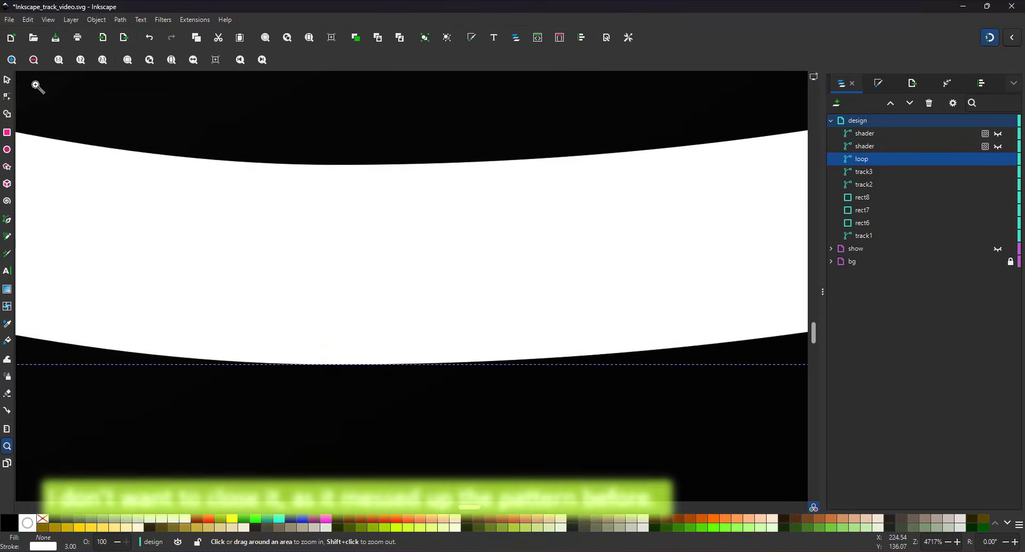
{"action": "mouse_move", "coordinate": [338, 266]}
{"action": "left_mouse_down"}
{"action": "mouse_move", "coordinate": [265, 294]}
{"action": "mouse_move", "coordinate": [291, 270]}
{"action": "mouse_move", "coordinate": [352, 273]}
{"action": "mouse_move", "coordinate": [343, 268]}
{"action": "left_mouse_up"}
{"action": "left_click", "coordinate": [991, 39]}
{"action": "key", "text": "5"}
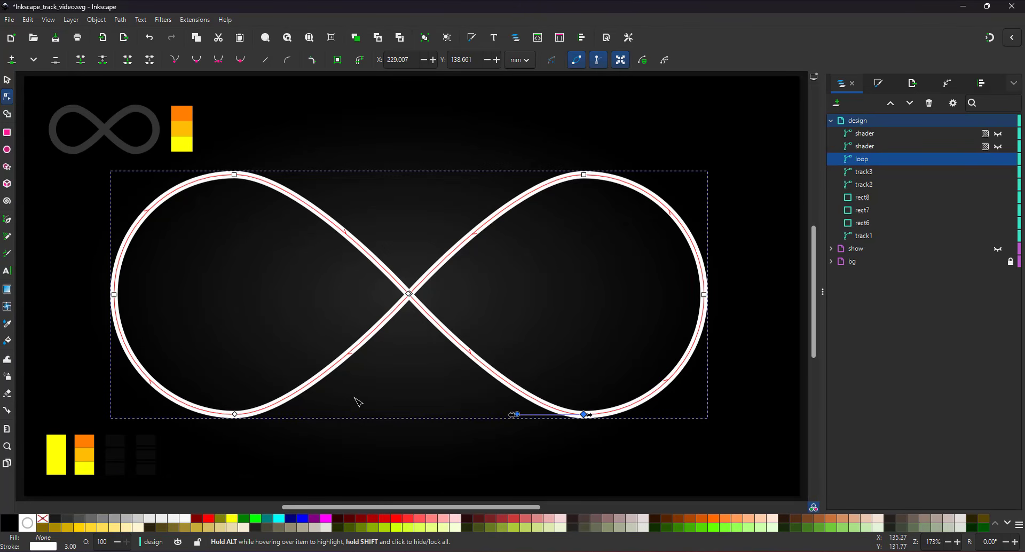
Check the two overlapping end nodes at the lowest point of the loop's right lobe, and deselect the loop
{"action": "key", "text": "s"}
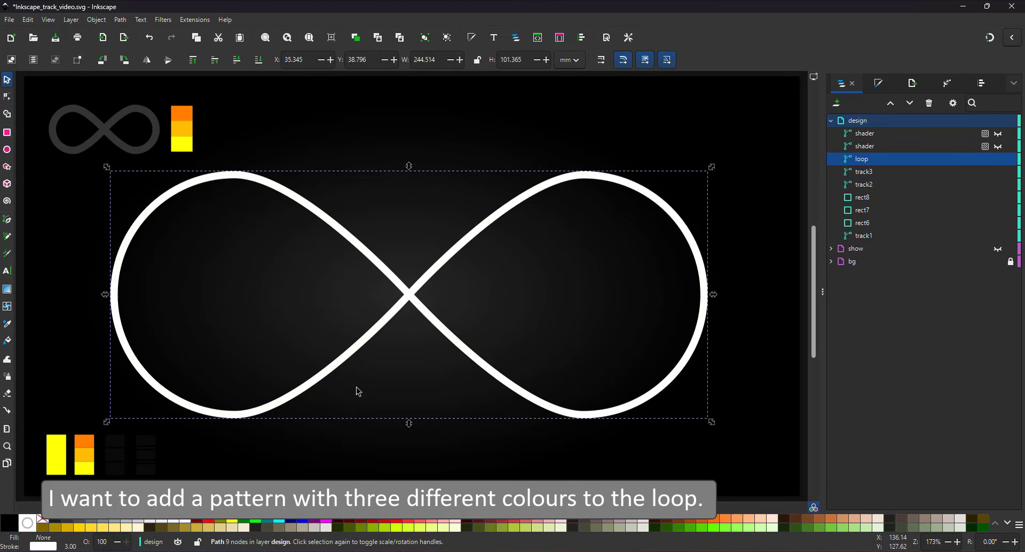
{"action": "left_click", "coordinate": [6, 98]}
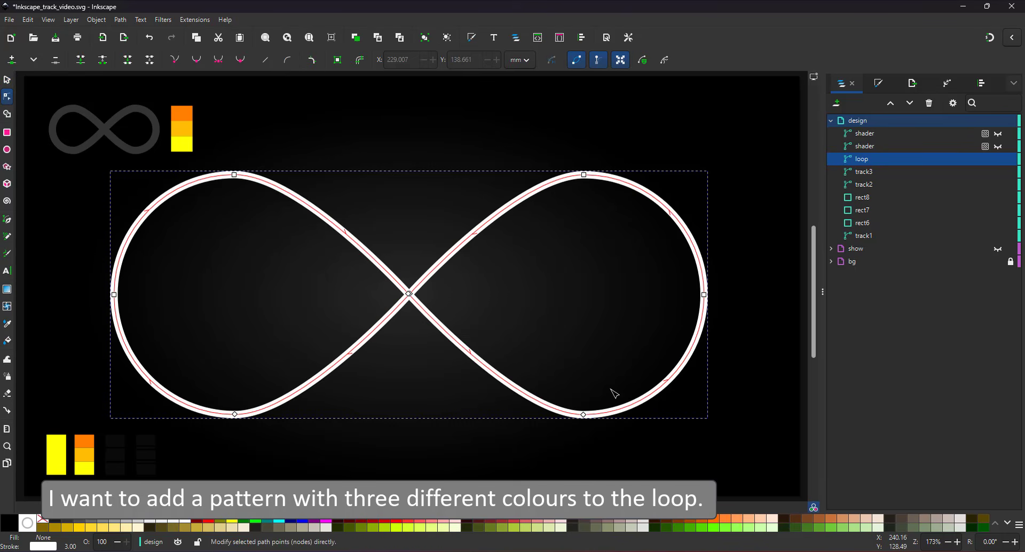
{"action": "left_click_drag", "start_coordinate": [579, 386], "coordinate": [609, 445]}
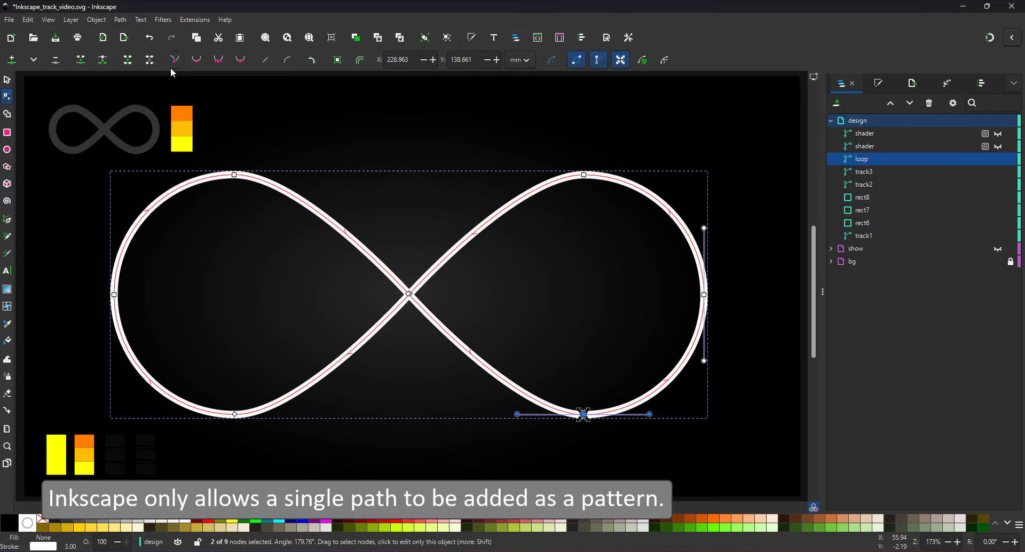
{"action": "left_click", "coordinate": [7, 80]}
{"action": "left_click", "coordinate": [61, 273]}
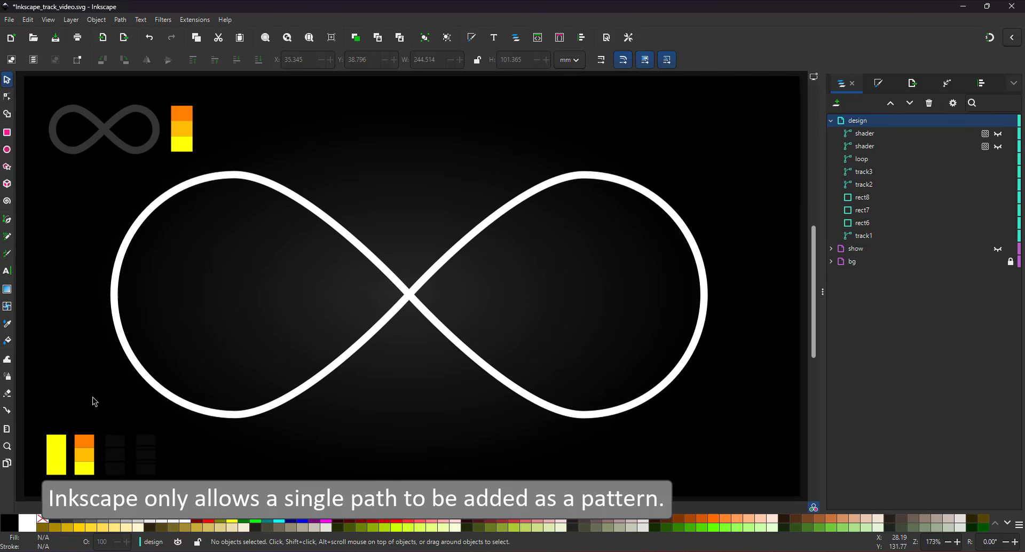
Apply the Pattern Along Path effect to the loop, using the copied solid yellow rectangle as its pattern source
{"action": "left_click", "coordinate": [70, 447]}
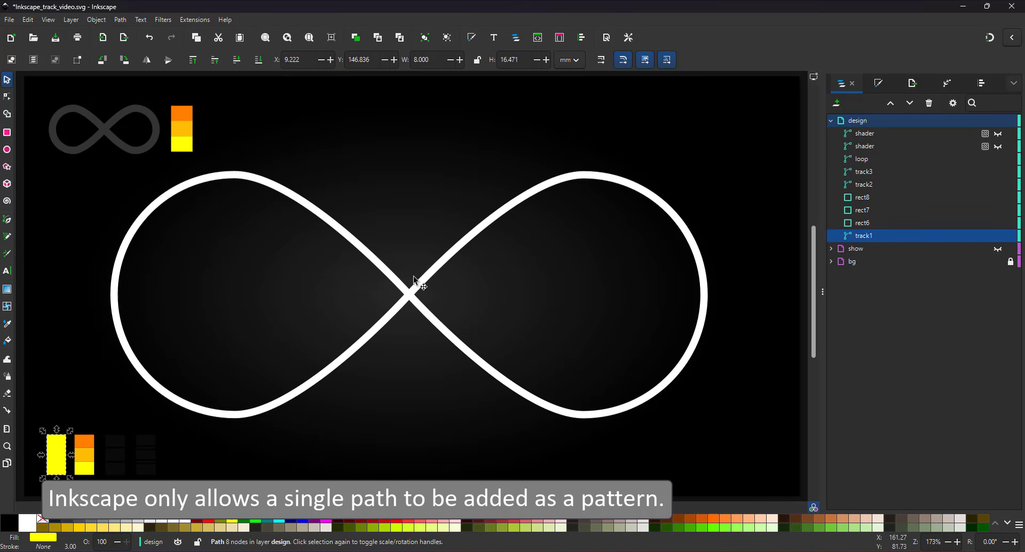
{"action": "left_click", "coordinate": [413, 303]}
{"action": "left_click", "coordinate": [953, 84]}
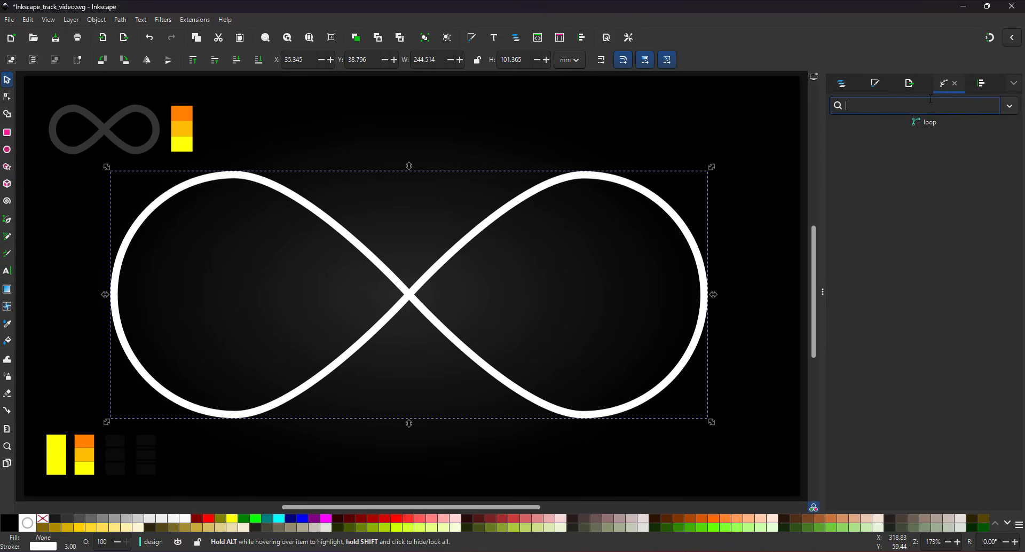
{"action": "type", "text": "pa"}
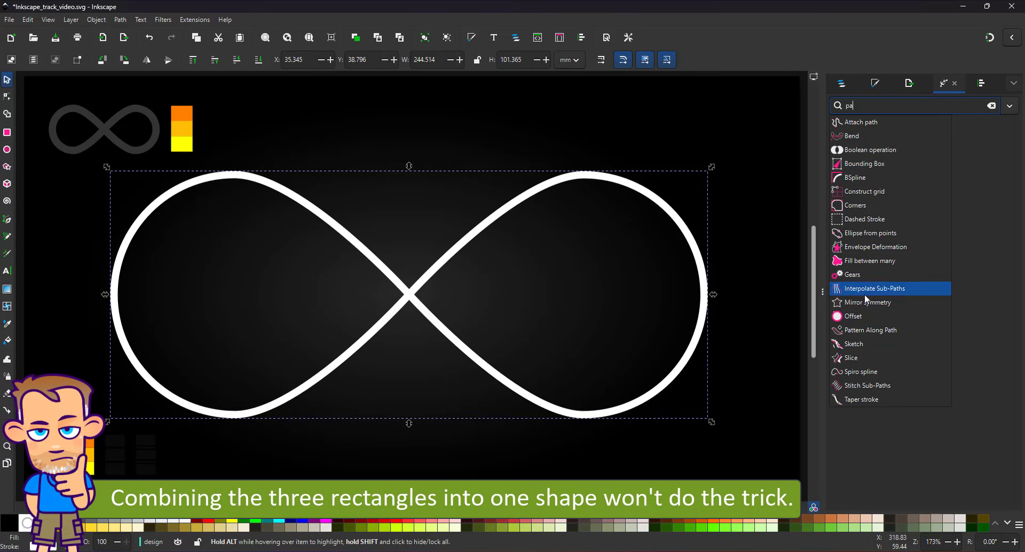
{"action": "left_click", "coordinate": [866, 332]}
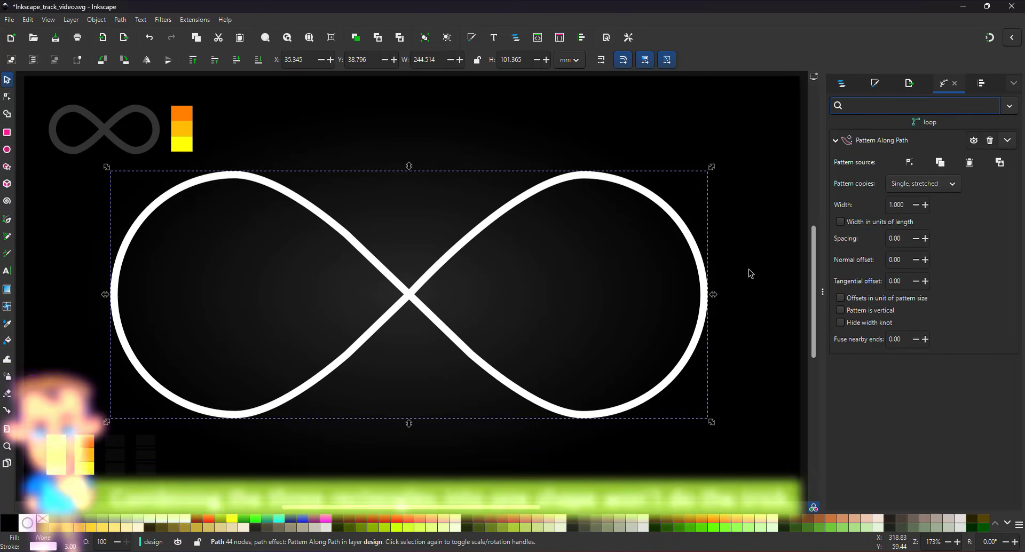
{"action": "left_click", "coordinate": [969, 164]}
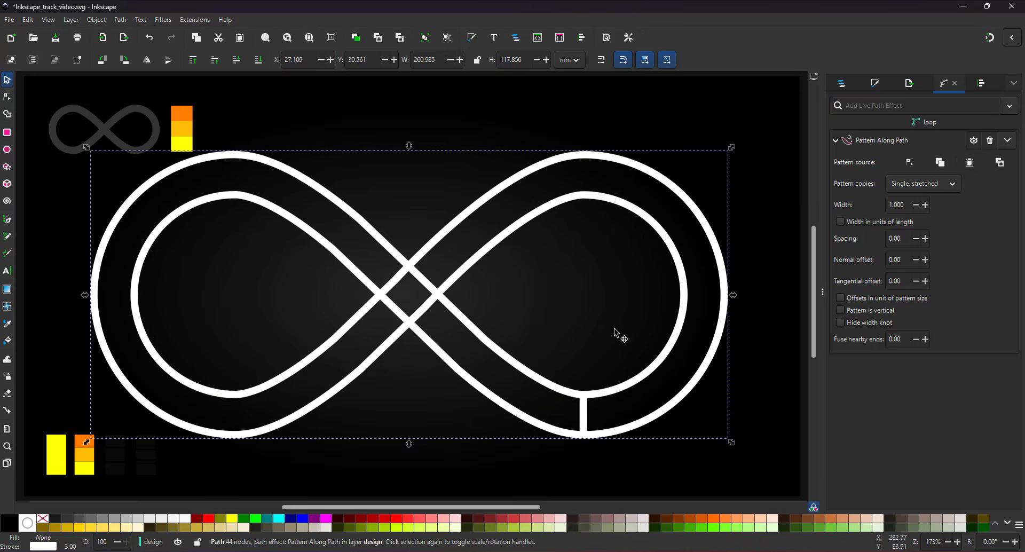
Give the patterned loop a flat white fill (ffffffff) and remove its stroke
{"action": "left_click", "coordinate": [869, 87]}
{"action": "left_click", "coordinate": [850, 120]}
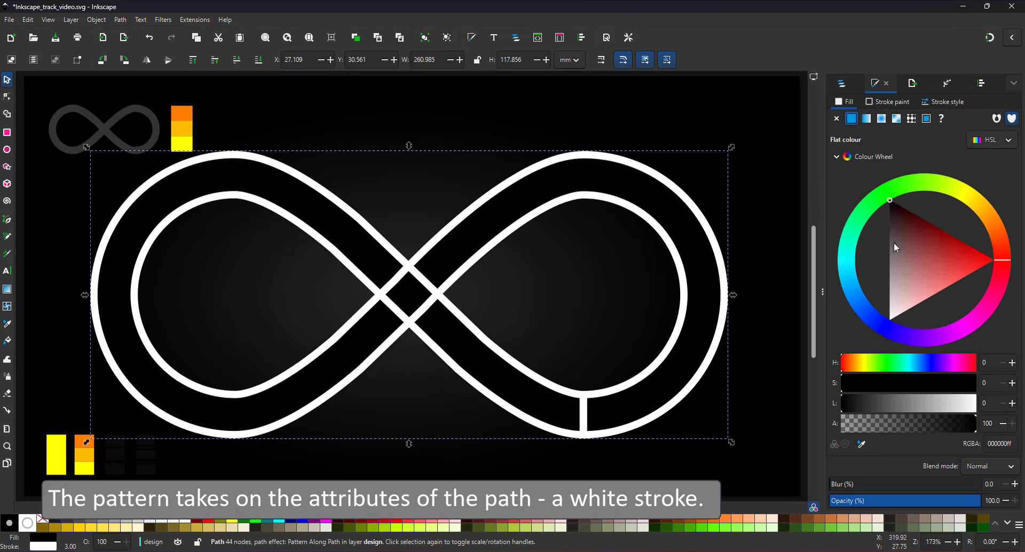
{"action": "left_click", "coordinate": [890, 320]}
{"action": "left_click", "coordinate": [870, 103]}
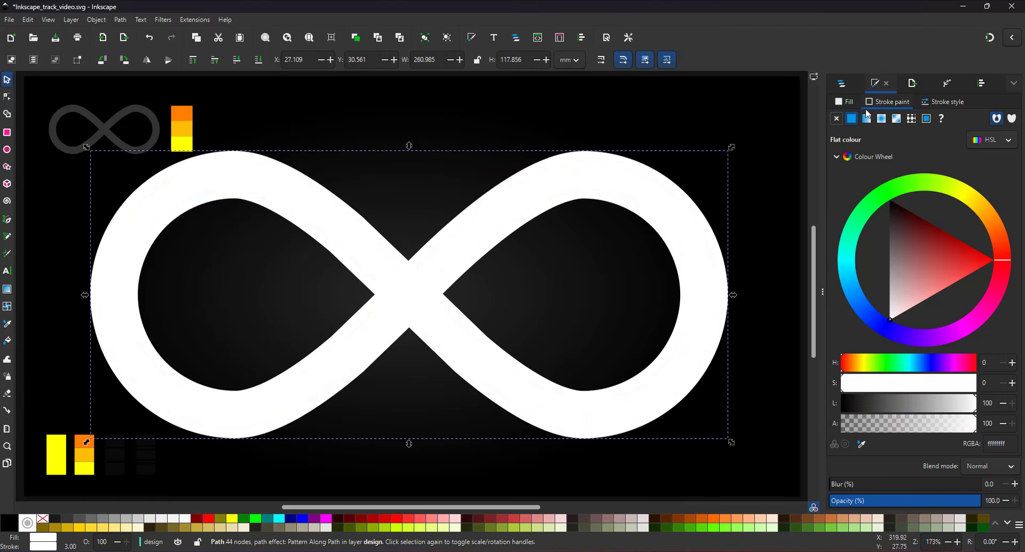
{"action": "left_click", "coordinate": [838, 119]}
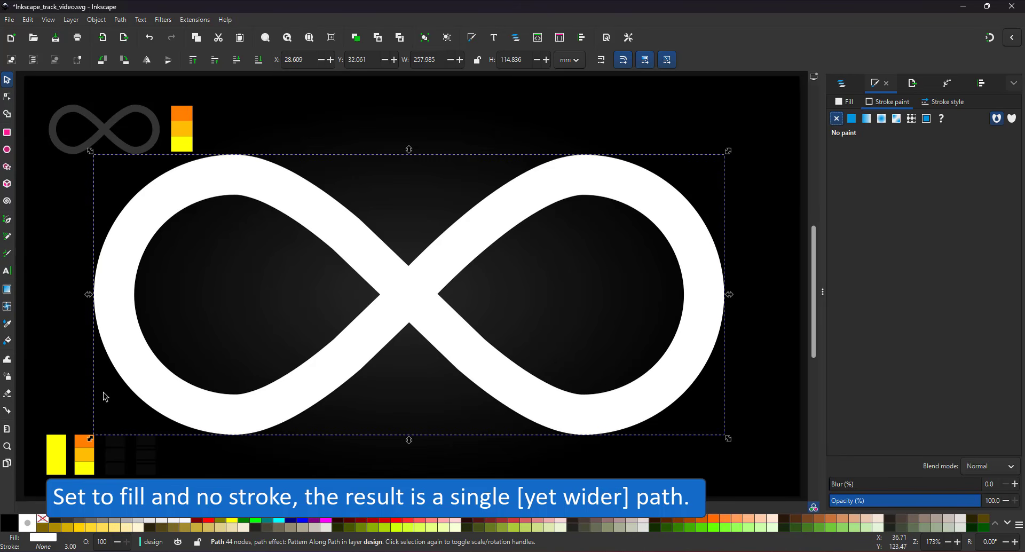
Try to use rectangles of the three-colour swatch, not yet combined, as the loop's pasted pattern source
{"action": "left_click", "coordinate": [83, 444]}
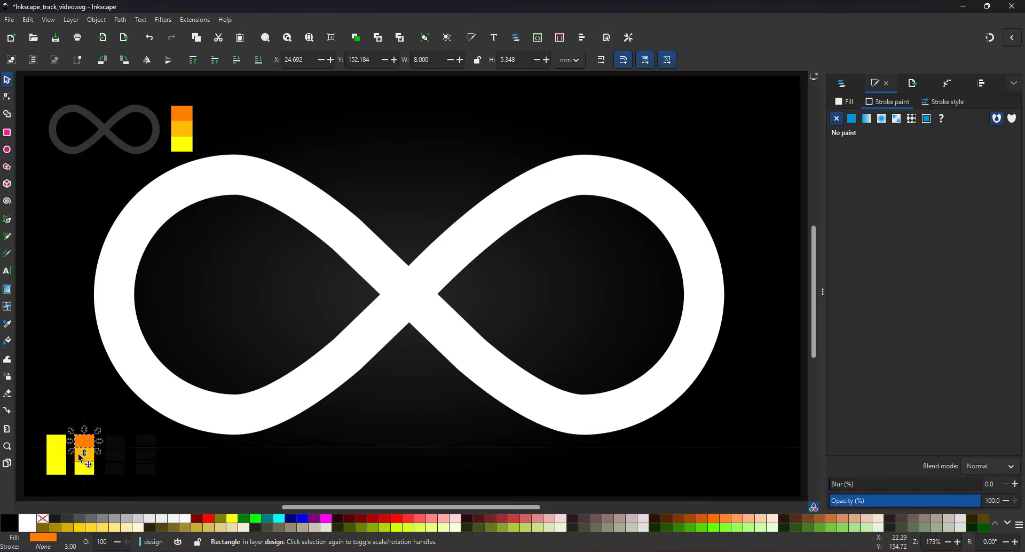
{"action": "left_click", "coordinate": [83, 458], "text": "shift"}
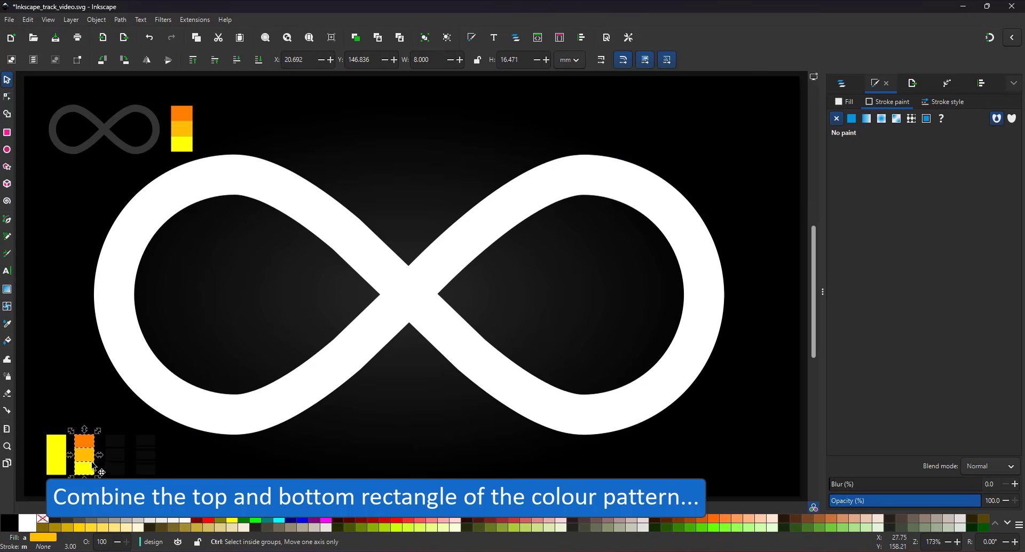
{"action": "left_click", "coordinate": [411, 309]}
{"action": "left_click", "coordinate": [954, 90]}
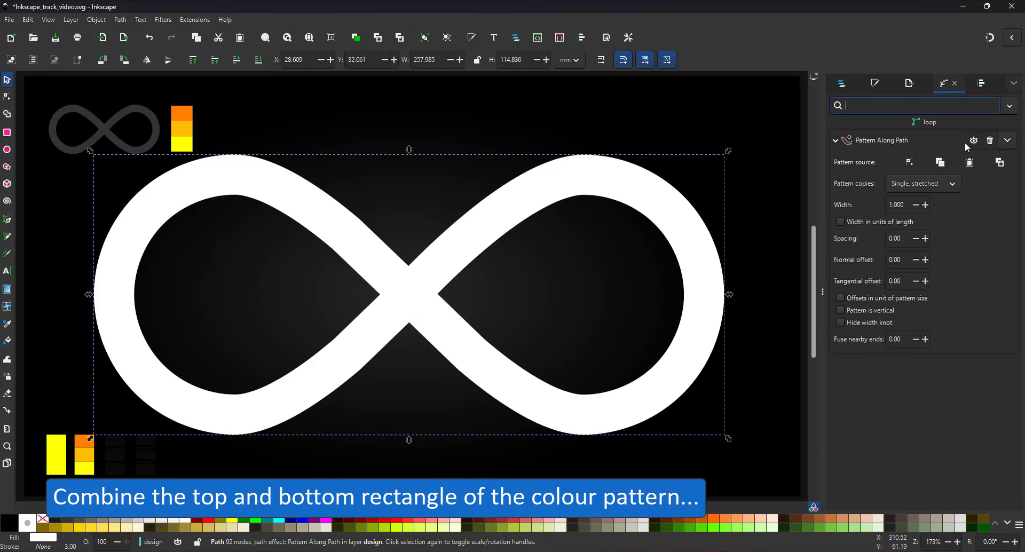
{"action": "left_click", "coordinate": [971, 165]}
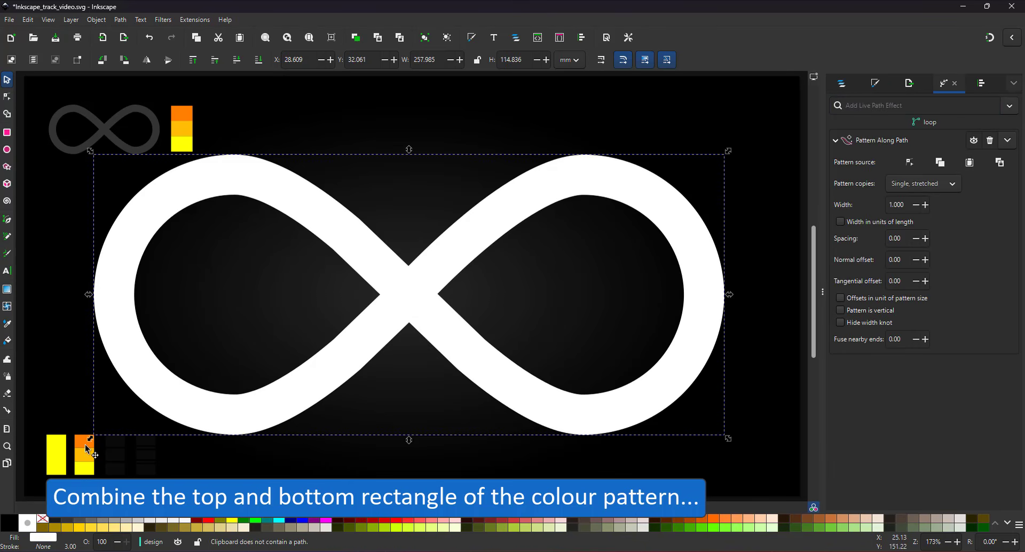
{"action": "left_click", "coordinate": [85, 444]}
{"action": "left_click", "coordinate": [84, 470], "text": "shift"}
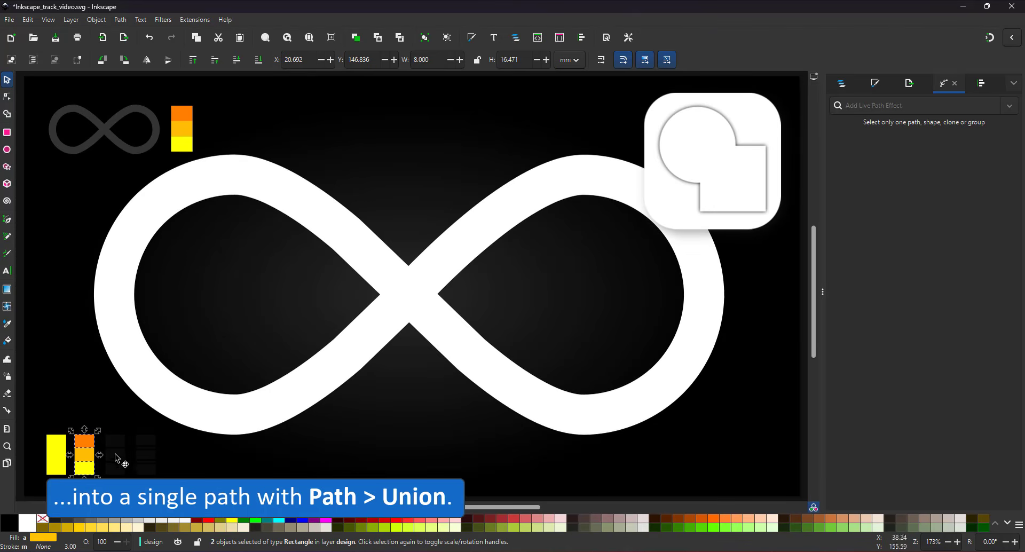
{"action": "left_click", "coordinate": [671, 199]}
{"action": "left_click", "coordinate": [972, 165]}
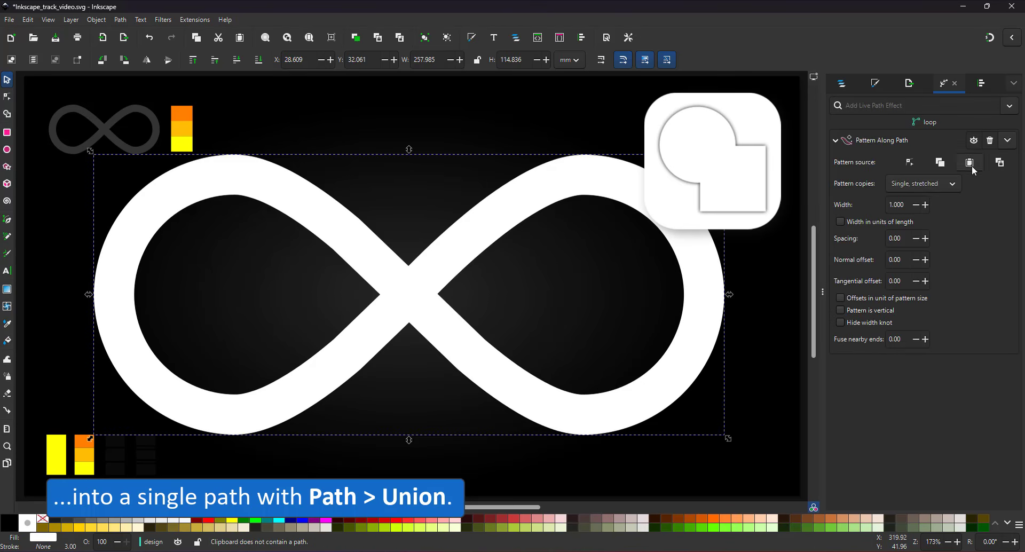
Union the swatch's top and bottom rectangles into one path and paste the cut result as the loop's pattern source
{"action": "left_click", "coordinate": [84, 454], "text": "ctrl"}
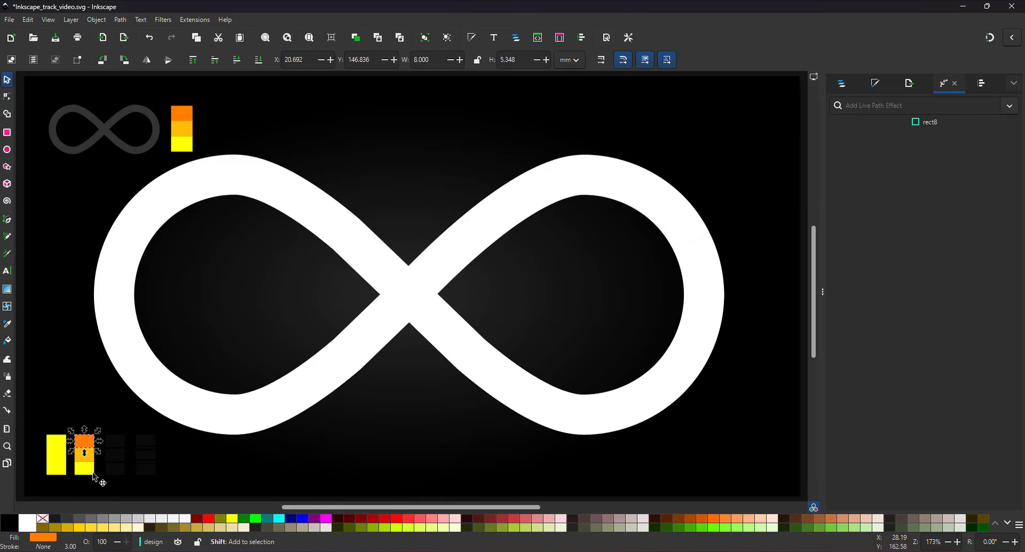
{"action": "key", "text": "ctrl+plus"}
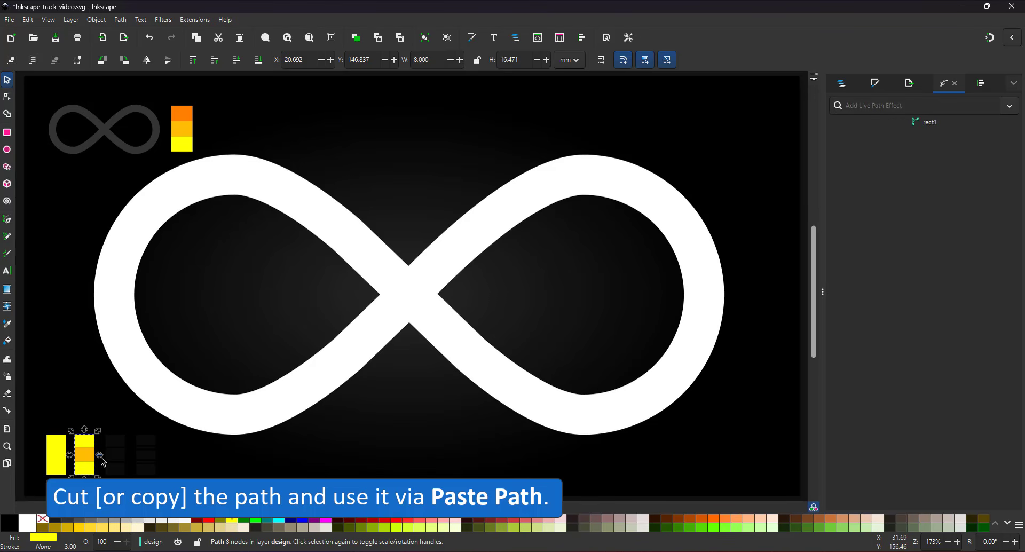
{"action": "key", "text": "ctrl+x"}
{"action": "left_click", "coordinate": [394, 293]}
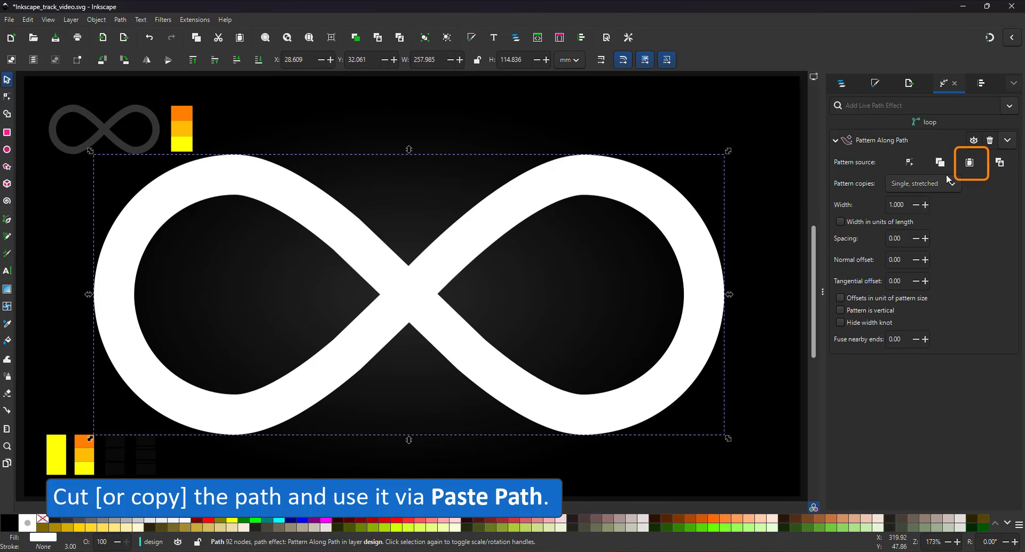
{"action": "left_click", "coordinate": [971, 169]}
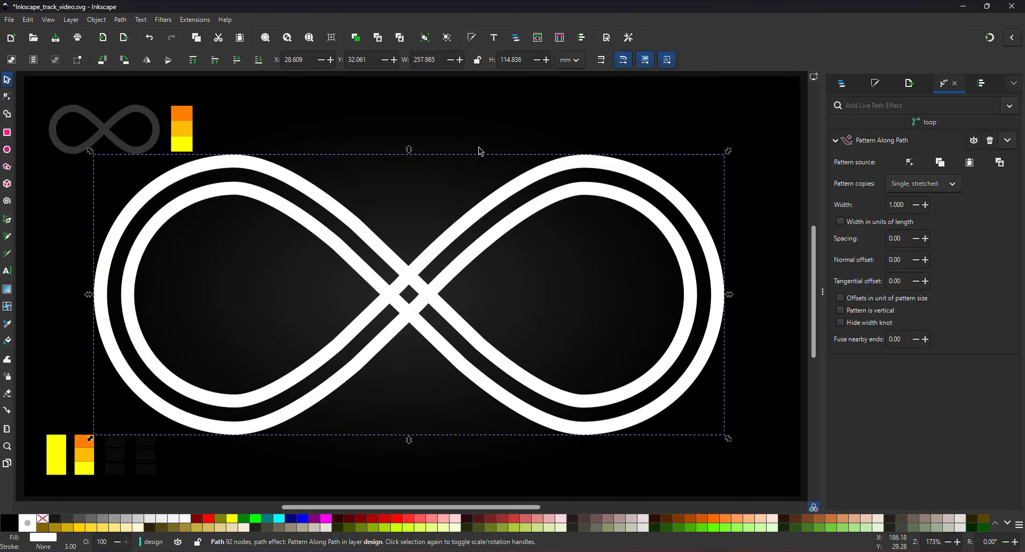
Delete the two enclosed areas inside the infinity loop's halves with the Shape Builder
{"action": "left_click", "coordinate": [7, 116]}
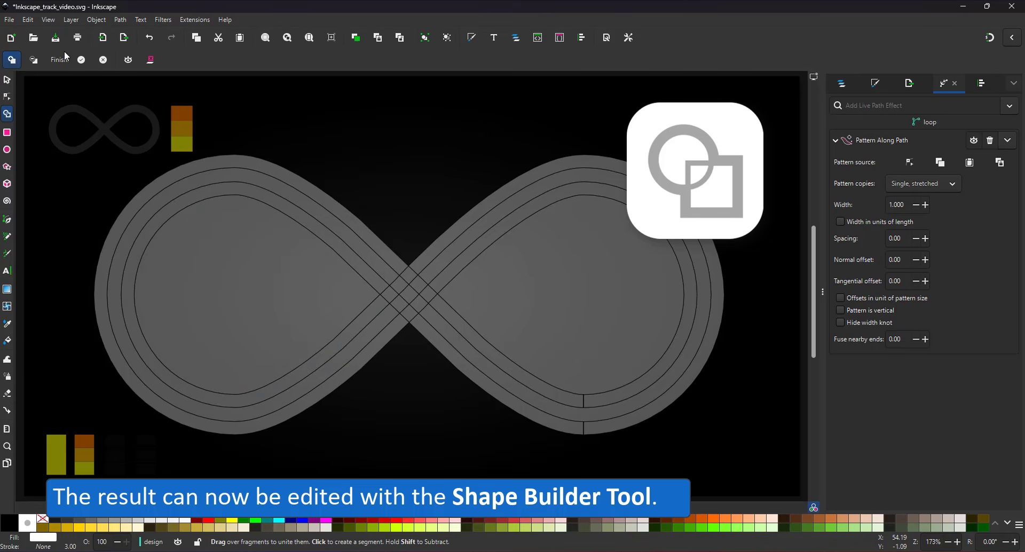
{"action": "left_click", "coordinate": [33, 60]}
{"action": "left_click", "coordinate": [224, 241]}
{"action": "left_click", "coordinate": [545, 305]}
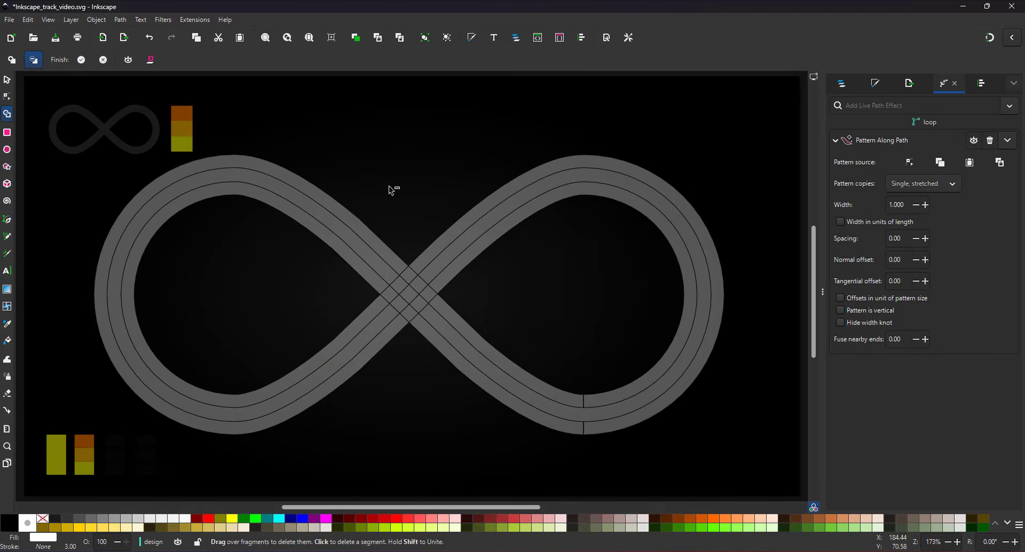
Unite the loop's fragments across the crossing into three continuous tracks, so one strand passes over the other
{"action": "left_click", "coordinate": [12, 60]}
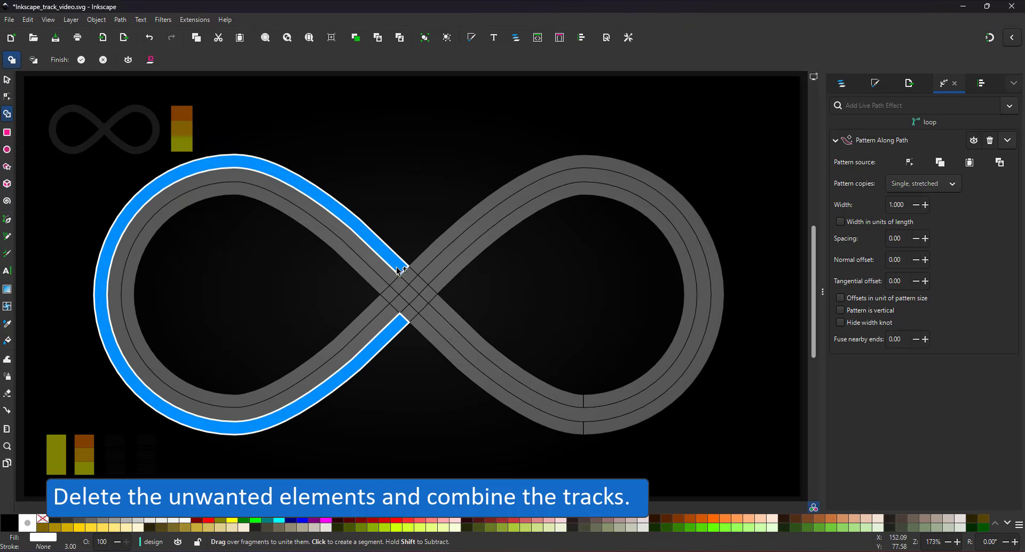
{"action": "mouse_move", "coordinate": [428, 291]}
{"action": "left_mouse_down"}
{"action": "mouse_move", "coordinate": [586, 403]}
{"action": "mouse_move", "coordinate": [620, 393]}
{"action": "mouse_move", "coordinate": [587, 403]}
{"action": "left_mouse_up"}
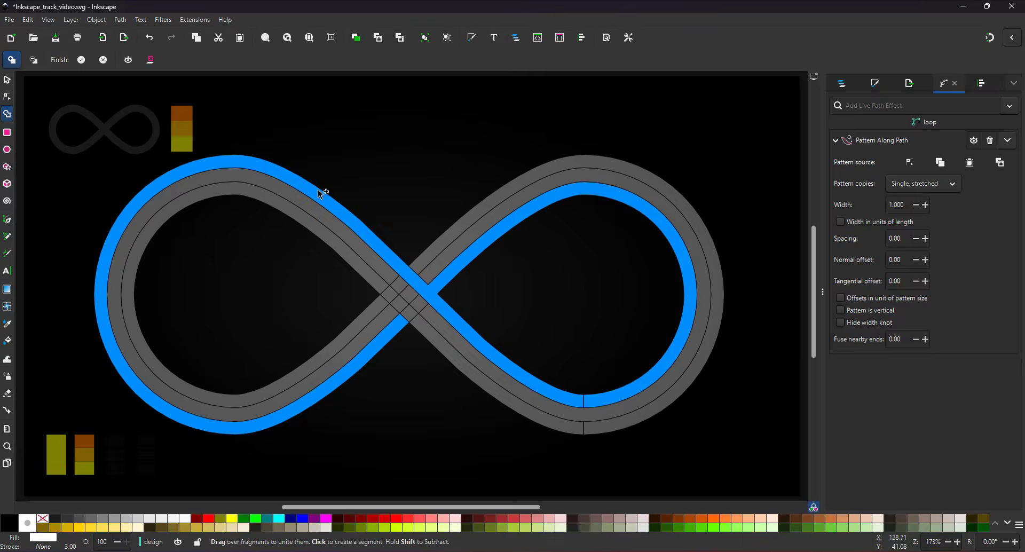
{"action": "left_click_drag", "start_coordinate": [387, 267], "coordinate": [431, 316]}
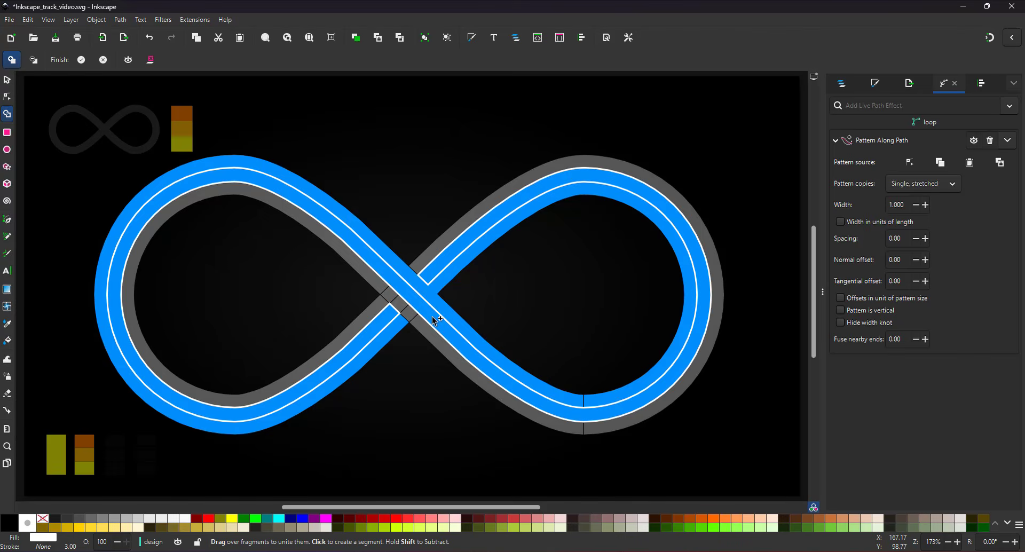
{"action": "mouse_move", "coordinate": [380, 287]}
{"action": "left_mouse_down"}
{"action": "mouse_move", "coordinate": [456, 354]}
{"action": "mouse_move", "coordinate": [590, 429]}
{"action": "left_mouse_up"}
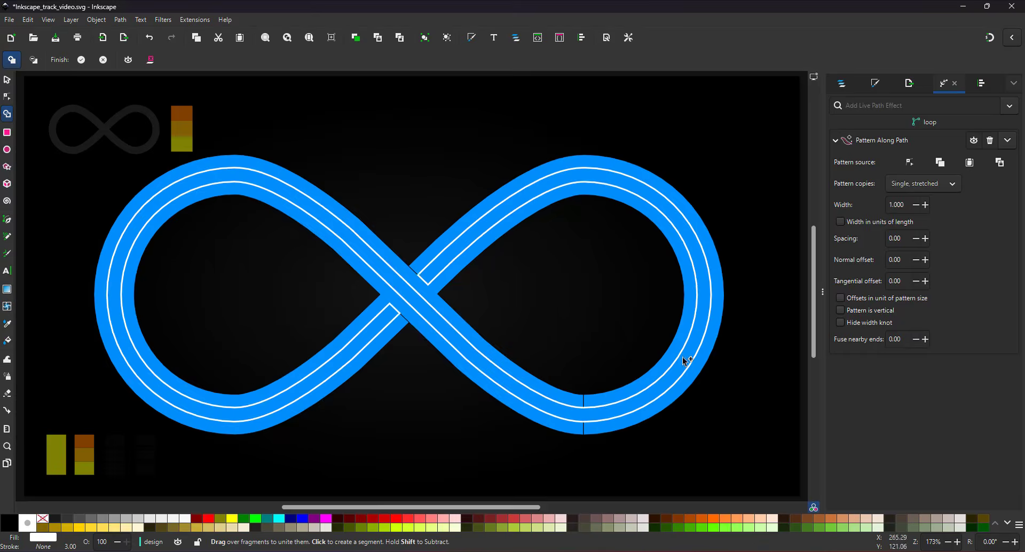
{"action": "left_click", "coordinate": [8, 81]}
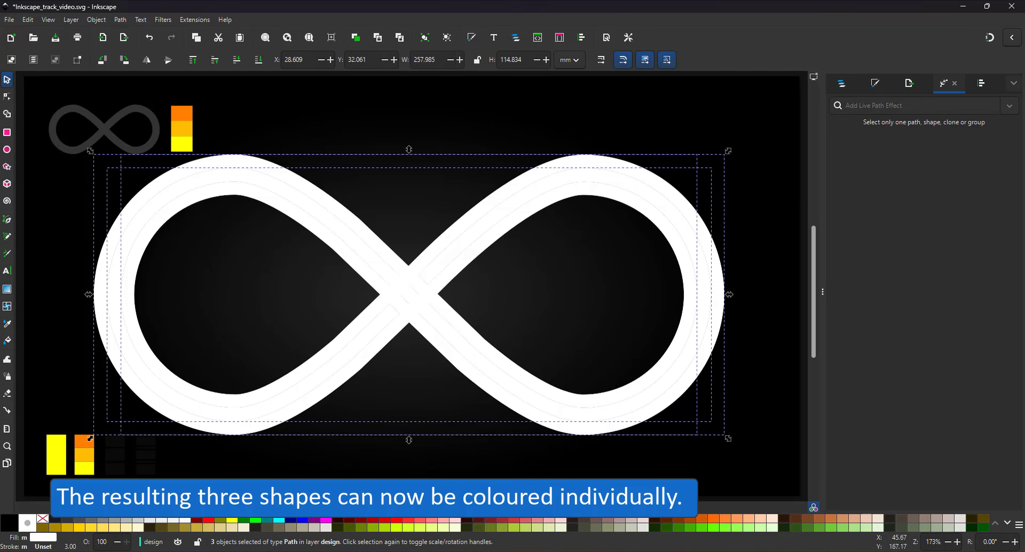
Fill all three track shapes with the orange sampled from the three-colour swatch, then deselect them
{"action": "key", "text": "d"}
{"action": "left_click", "coordinate": [182, 119]}
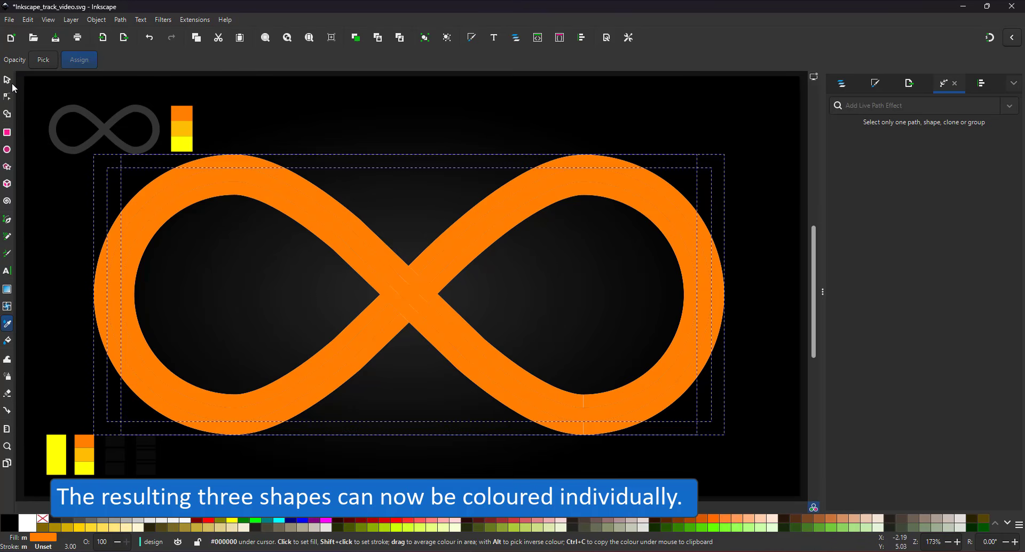
{"action": "key", "text": "d"}
{"action": "key", "text": "Escape"}
Fill the middle track with the amber (#ffba00) sampled from the centre of the three-colour swatch
{"action": "left_click", "coordinate": [230, 174]}
{"action": "key", "text": "d"}
{"action": "left_click", "coordinate": [182, 130]}
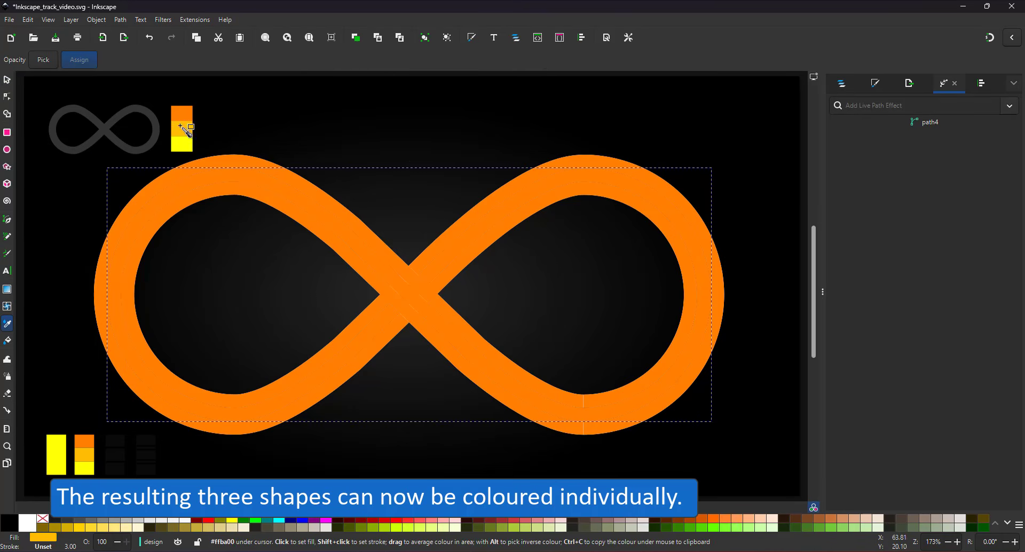
{"action": "left_click", "coordinate": [7, 81]}
Fill the track on the inner side of the left half with the yellow sampled from the swatch
{"action": "left_click", "coordinate": [230, 192]}
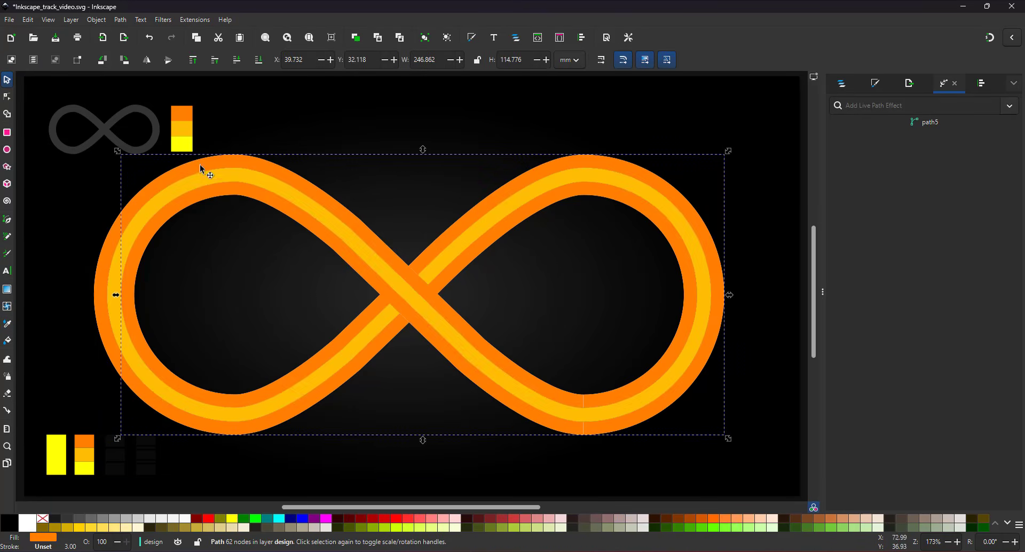
{"action": "key", "text": "d"}
{"action": "left_click", "coordinate": [182, 144]}
{"action": "key", "text": "d"}
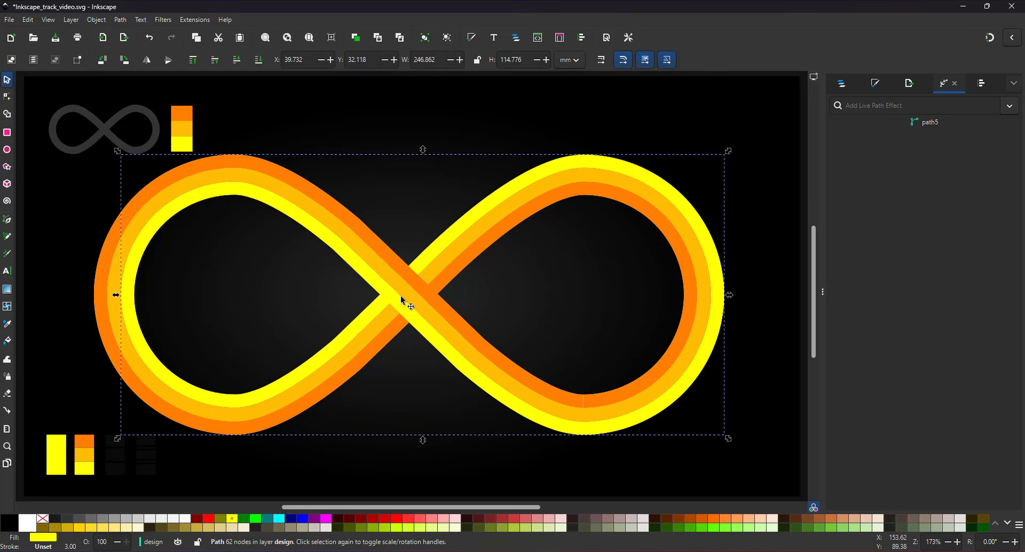
With snapping enabled, draw a closed four-sided shading shape over the underpassing strand above the crossing and give it a dark fill
{"action": "key", "text": "z"}
{"action": "left_click_drag", "start_coordinate": [393, 244], "coordinate": [466, 317]}
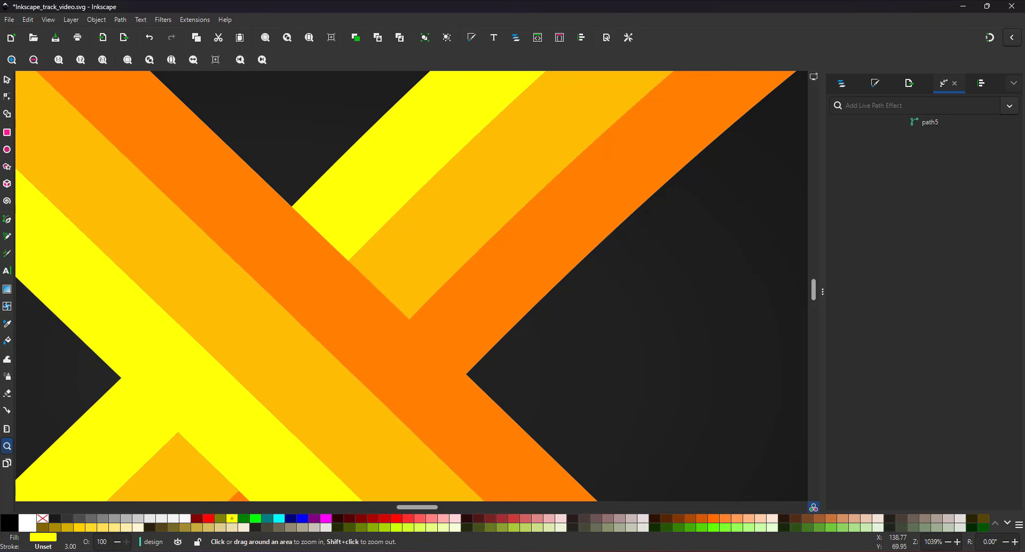
{"action": "left_click", "coordinate": [8, 220]}
{"action": "left_click", "coordinate": [991, 37]}
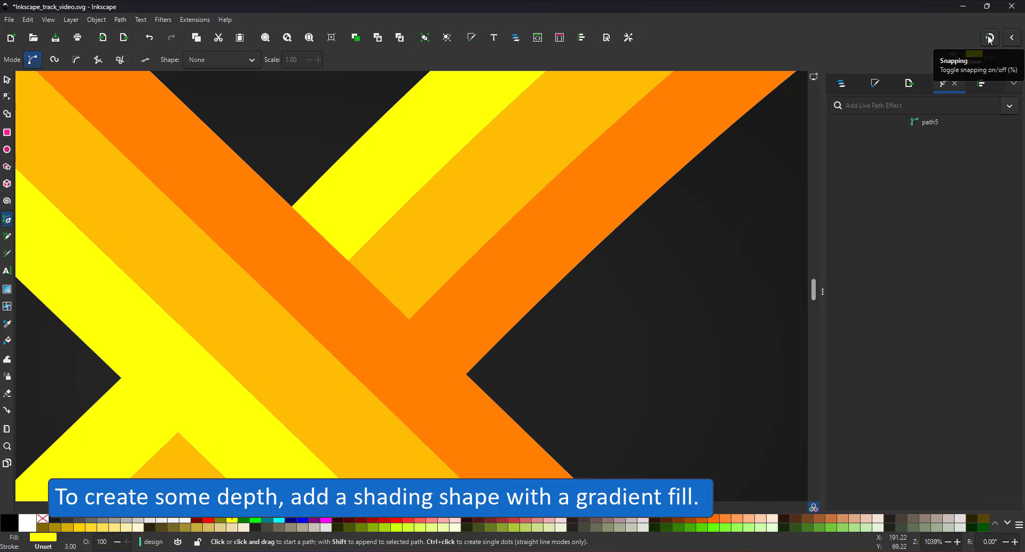
{"action": "left_click", "coordinate": [292, 206]}
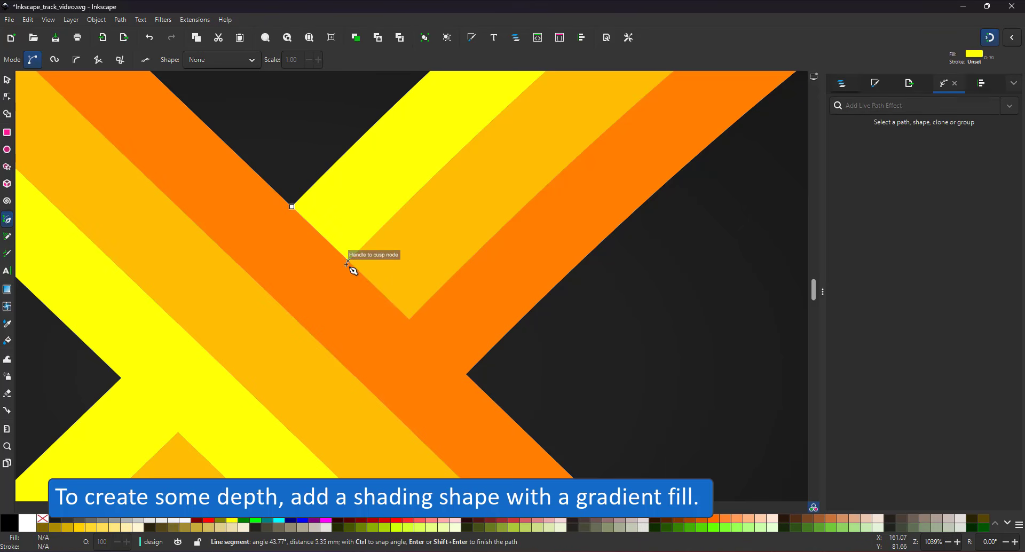
{"action": "left_click", "coordinate": [466, 374]}
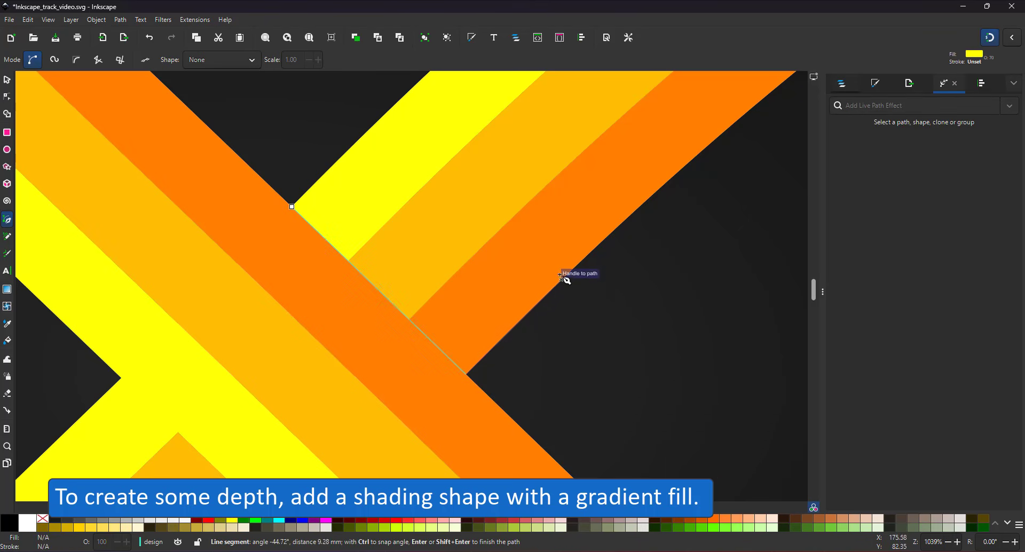
{"action": "left_click", "coordinate": [577, 269]}
{"action": "left_click", "coordinate": [406, 106]}
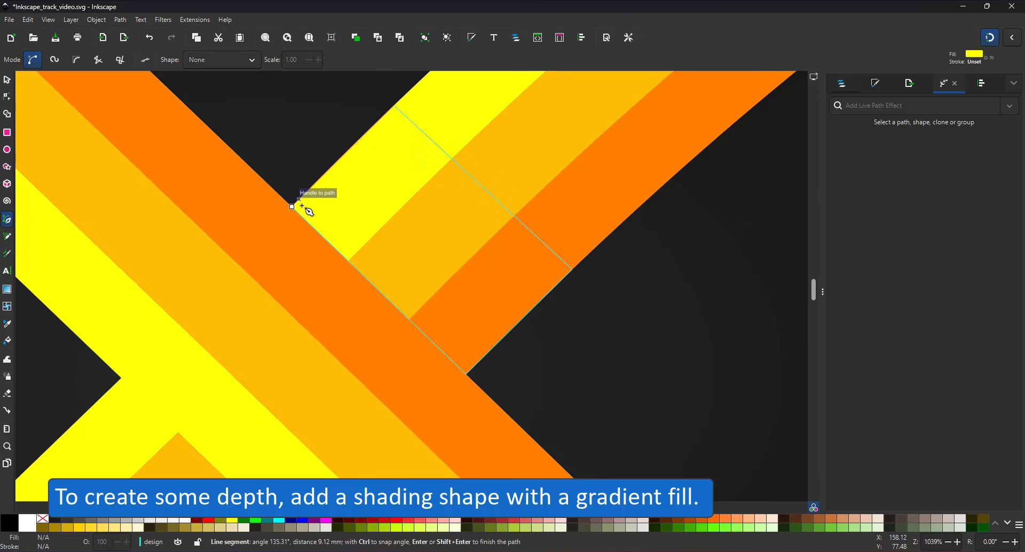
{"action": "left_click", "coordinate": [292, 207]}
{"action": "left_click", "coordinate": [9, 522]}
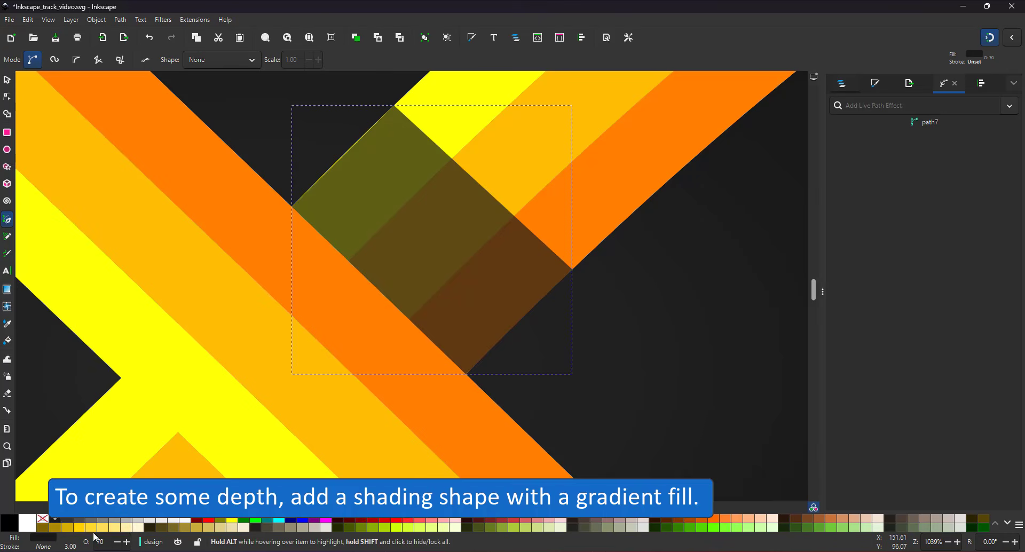
Give the shading shape a linear gradient fading away from the crossing and set its blend mode to Multiply
{"action": "left_click", "coordinate": [7, 289]}
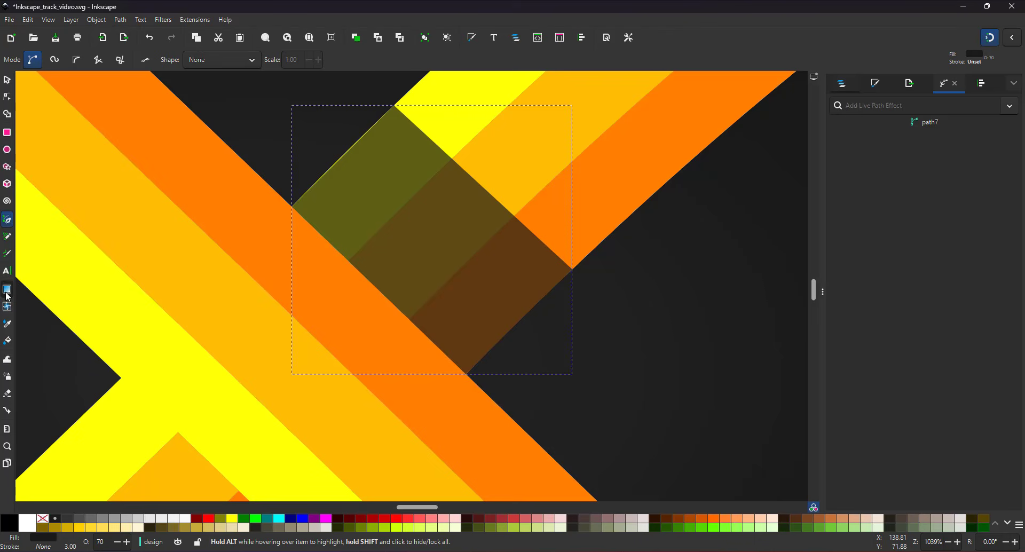
{"action": "mouse_move", "coordinate": [373, 284]}
{"action": "left_mouse_down"}
{"action": "mouse_move", "coordinate": [448, 188]}
{"action": "mouse_move", "coordinate": [460, 199]}
{"action": "left_mouse_up"}
{"action": "left_click", "coordinate": [875, 84]}
{"action": "left_click", "coordinate": [990, 467]}
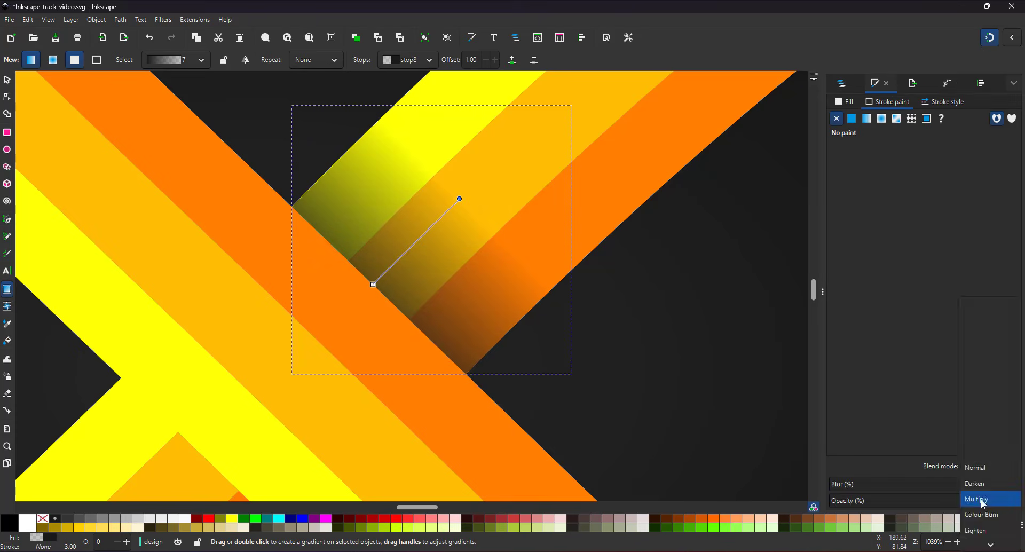
{"action": "left_click", "coordinate": [984, 500]}
Draw a second four-sided shading shape over the underpassing strand below the crossing, snapped to the track edges
{"action": "left_click", "coordinate": [7, 80]}
{"action": "left_click_drag", "start_coordinate": [414, 387], "coordinate": [540, 172]}
{"action": "left_click", "coordinate": [7, 219]}
{"action": "left_click", "coordinate": [125, 280]}
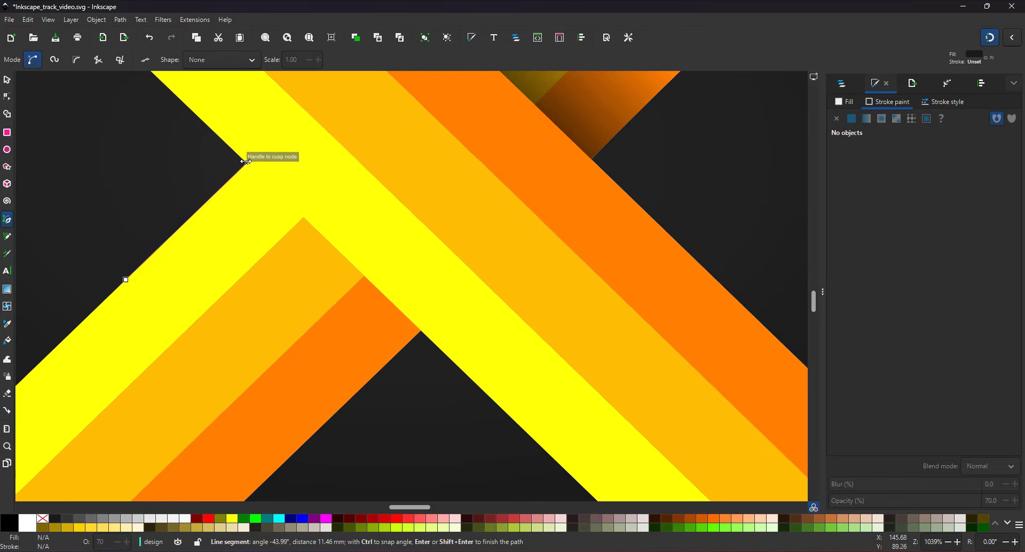
{"action": "left_click", "coordinate": [246, 164]}
{"action": "left_click", "coordinate": [421, 332]}
{"action": "left_click", "coordinate": [303, 443]}
{"action": "left_click", "coordinate": [126, 280]}
{"action": "key", "text": "Return"}
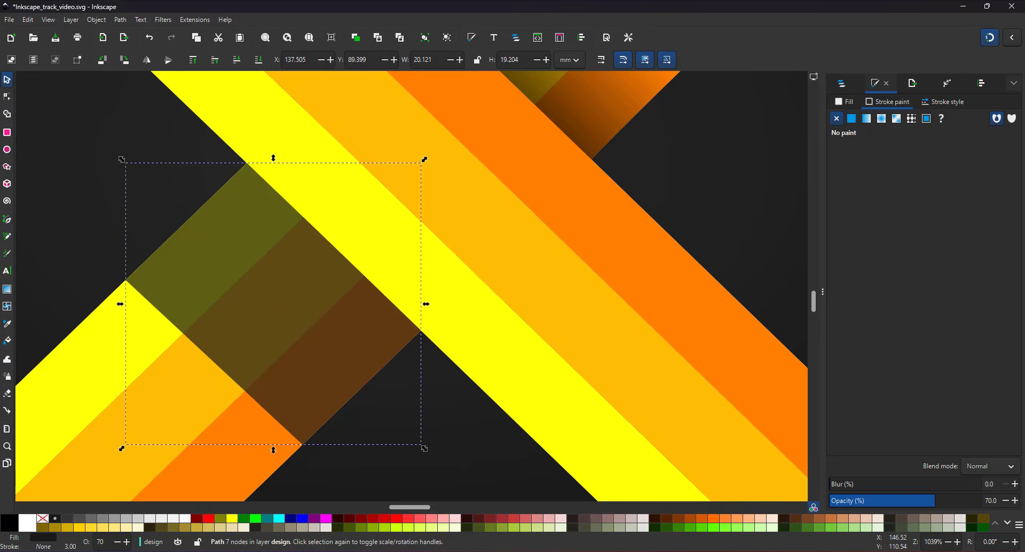
Apply a linear gradient that is dark at the crossing to the second shading shape, set it to Multiply, and deselect it
{"action": "key", "text": "g"}
{"action": "left_click_drag", "start_coordinate": [232, 353], "coordinate": [330, 263]}
{"action": "left_click", "coordinate": [991, 466]}
{"action": "left_click", "coordinate": [984, 514]}
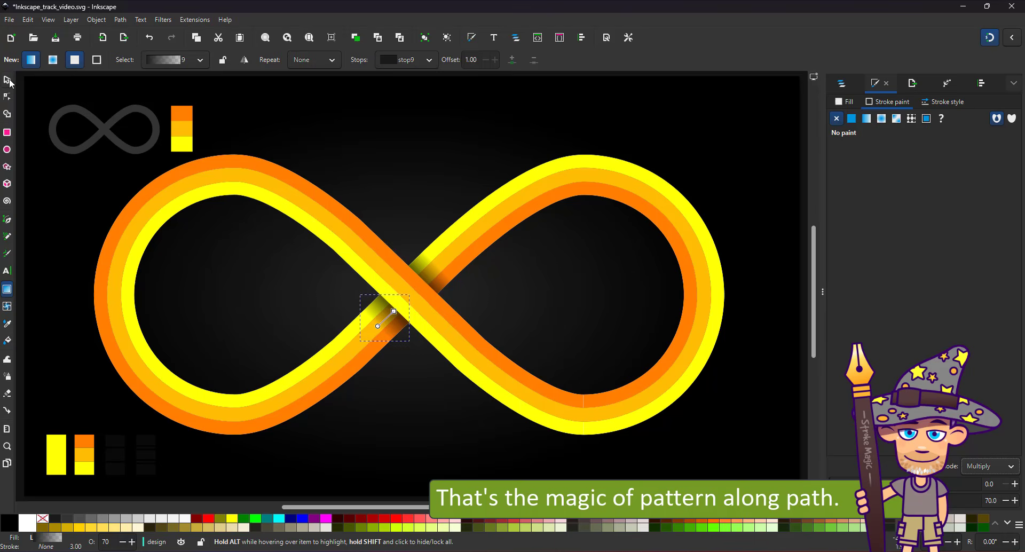
{"action": "left_click", "coordinate": [8, 80]}
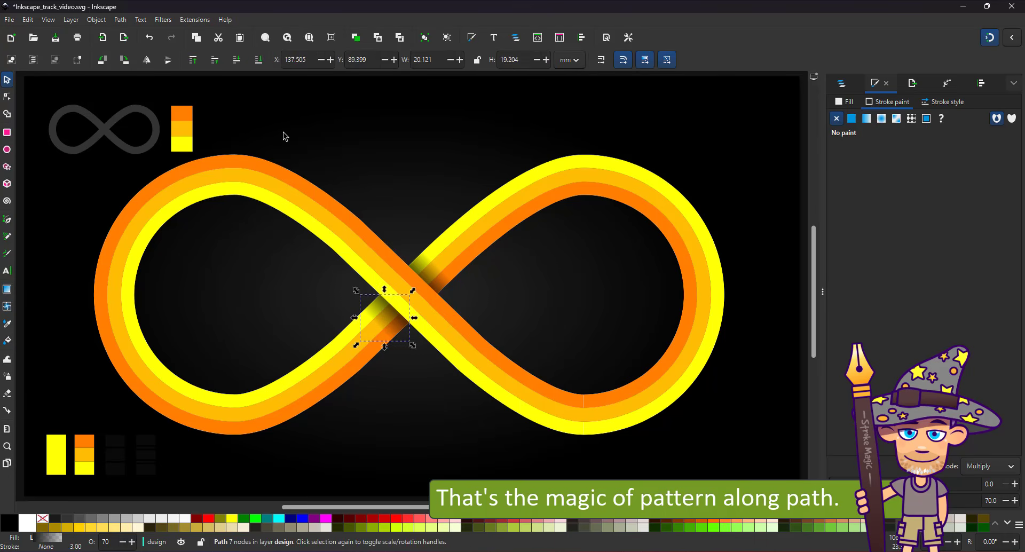
{"action": "left_click", "coordinate": [263, 479]}
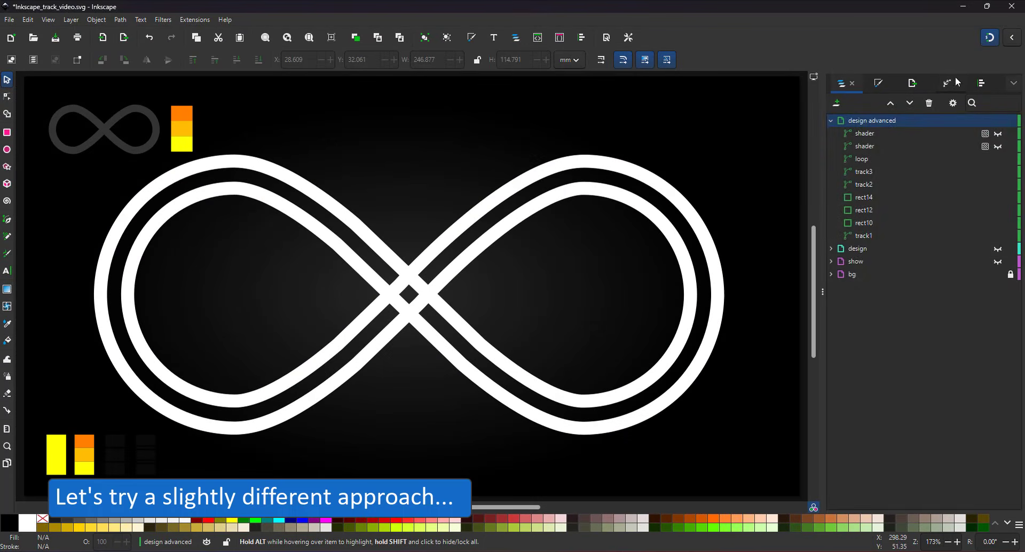
Try the copied three-band pattern with thin gaps as the pasted pattern source of the design advanced layer's loop
{"action": "left_click", "coordinate": [952, 81]}
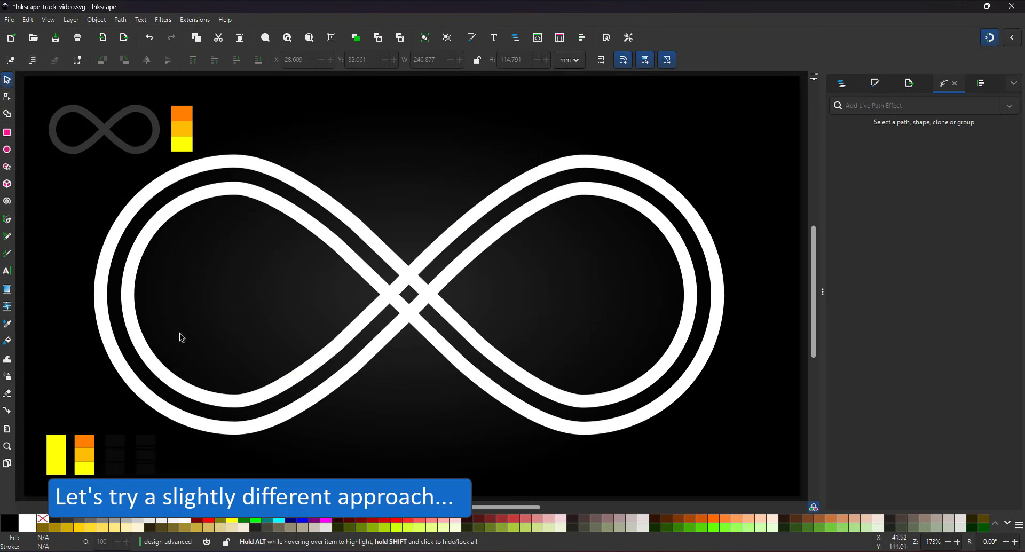
{"action": "left_click", "coordinate": [407, 296]}
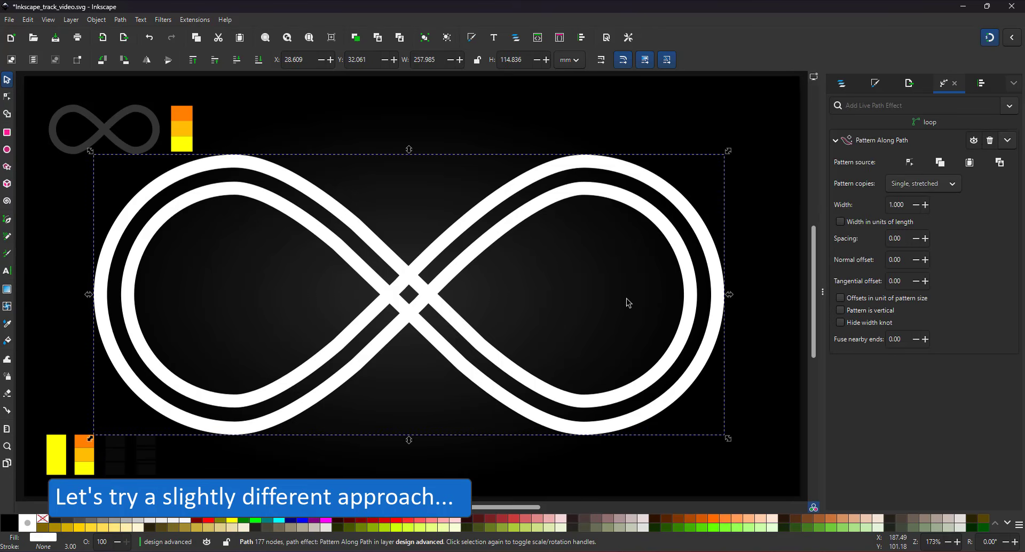
{"action": "left_click", "coordinate": [970, 163]}
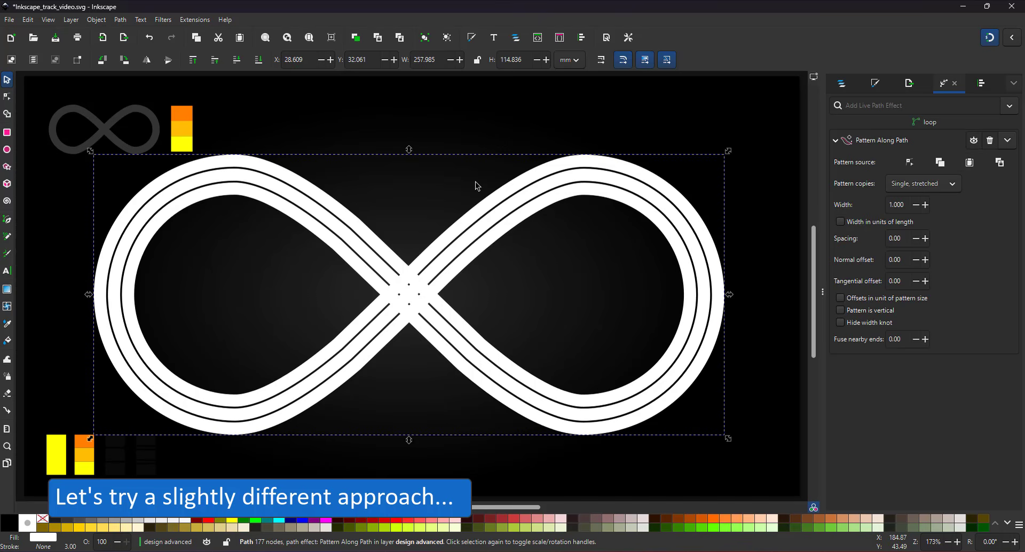
Paste the rightmost dark swatch with thin separator strips as the loop's pattern source
{"action": "left_click", "coordinate": [136, 450]}
{"action": "left_click", "coordinate": [479, 342]}
{"action": "left_click", "coordinate": [970, 164]}
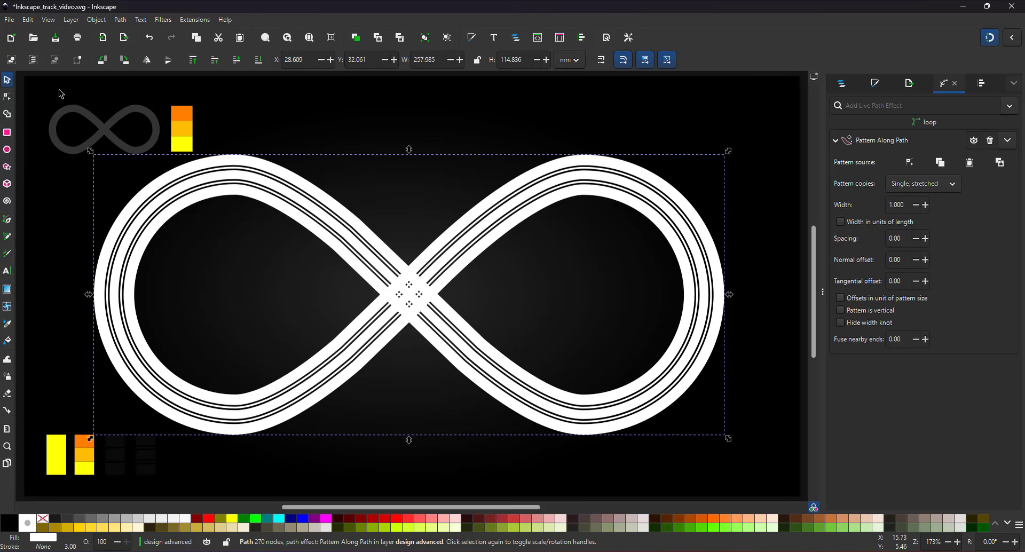
Unite the left half's outer band across the crossing with the Shape Builder, undoing a stray subtraction
{"action": "scroll", "coordinate": [399, 314], "scroll_direction": "up", "scroll_amount": 4, "text": "ctrl"}
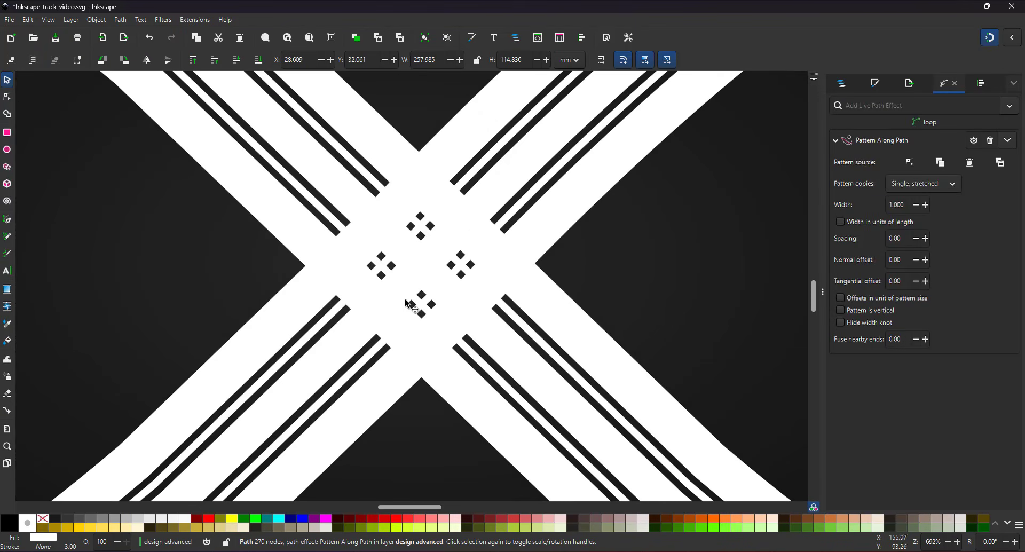
{"action": "left_click", "coordinate": [3, 113]}
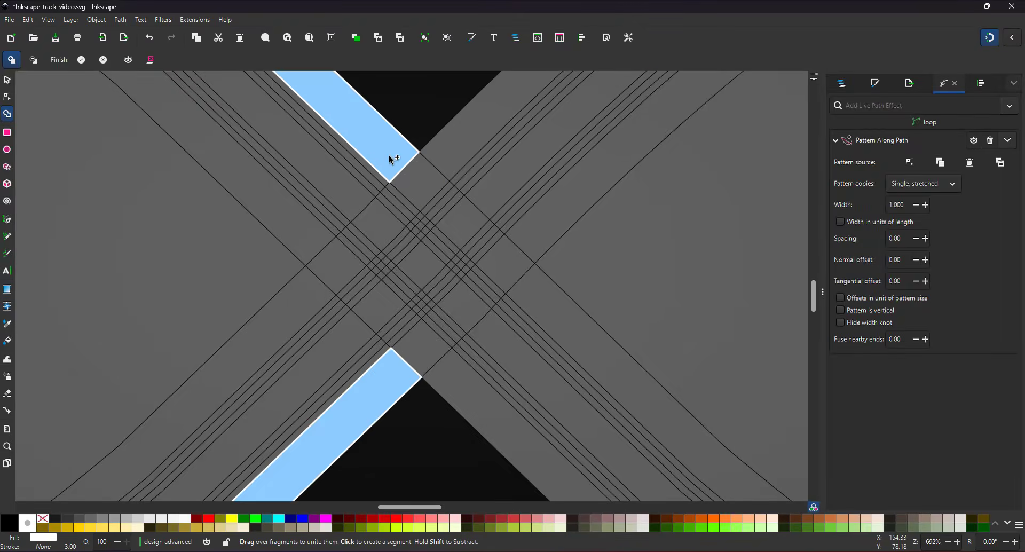
{"action": "left_click_drag", "start_coordinate": [389, 157], "coordinate": [531, 295]}
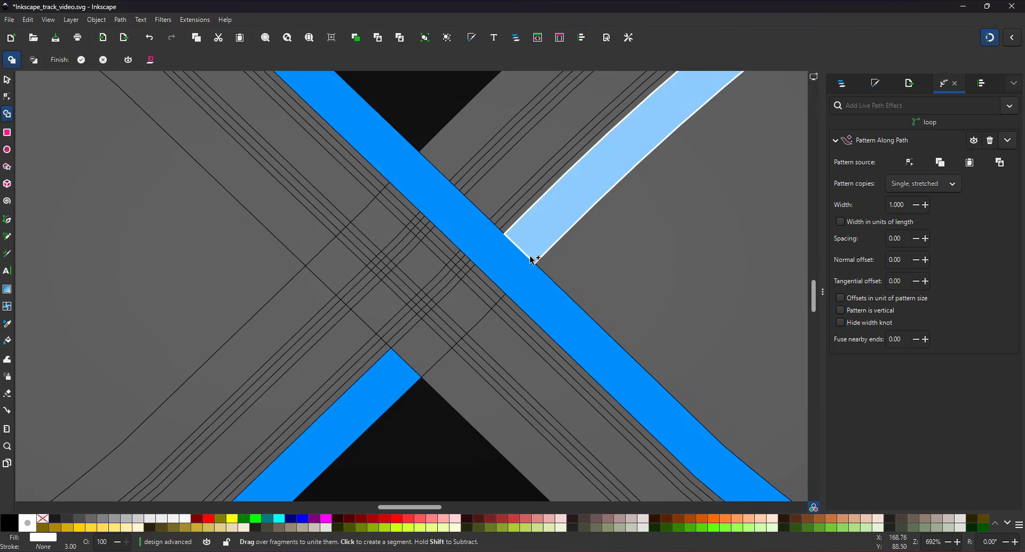
{"action": "left_click", "coordinate": [535, 219], "text": "shift"}
{"action": "key", "text": "ctrl+z"}
{"action": "scroll", "coordinate": [536, 222], "scroll_direction": "down", "scroll_amount": 3, "text": "ctrl"}
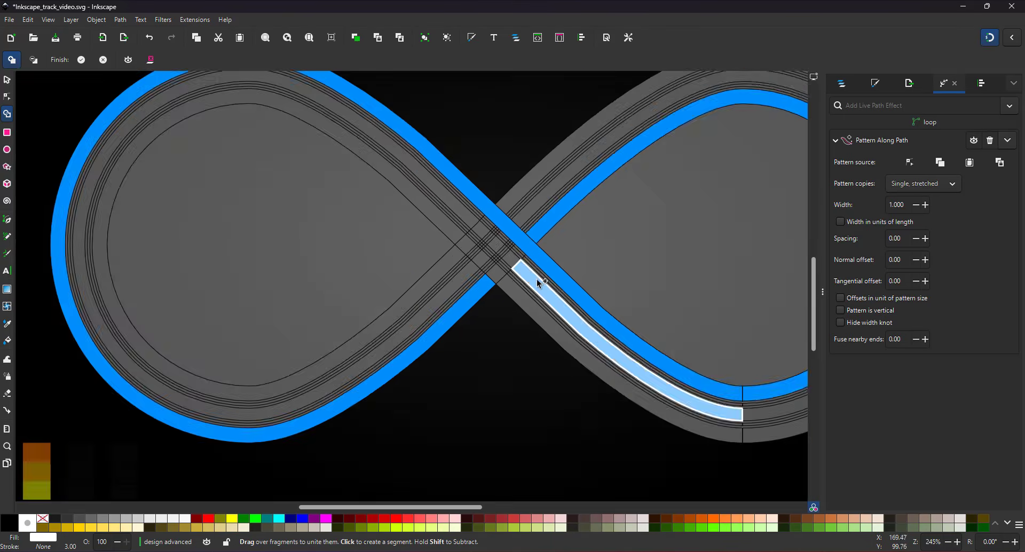
Unite the wide middle band's fragments across the crossing into one continuous track, leaving out the thin separator strips
{"action": "scroll", "coordinate": [399, 270], "scroll_direction": "up", "scroll_amount": 4}
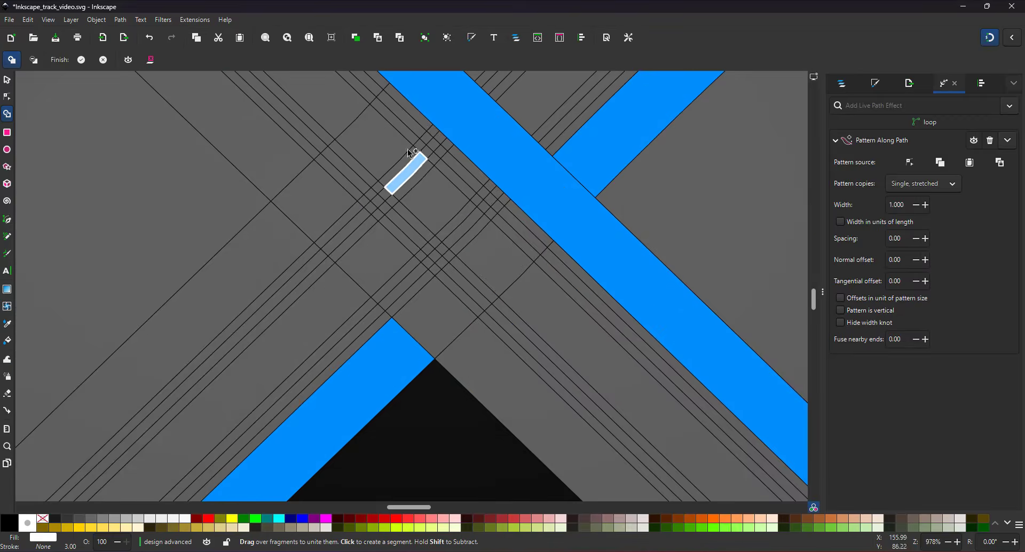
{"action": "left_click_drag", "start_coordinate": [382, 143], "coordinate": [517, 282]}
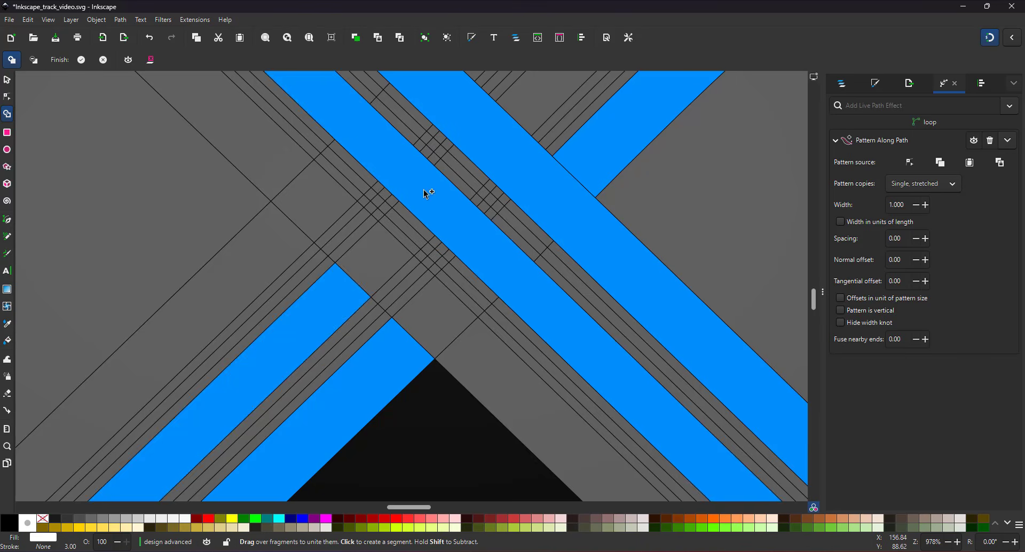
{"action": "scroll", "coordinate": [491, 202], "scroll_direction": "down", "scroll_amount": 5}
{"action": "mouse_move", "coordinate": [536, 224]}
{"action": "left_mouse_down"}
{"action": "mouse_move", "coordinate": [686, 336]}
{"action": "mouse_move", "coordinate": [664, 342]}
{"action": "left_mouse_up"}
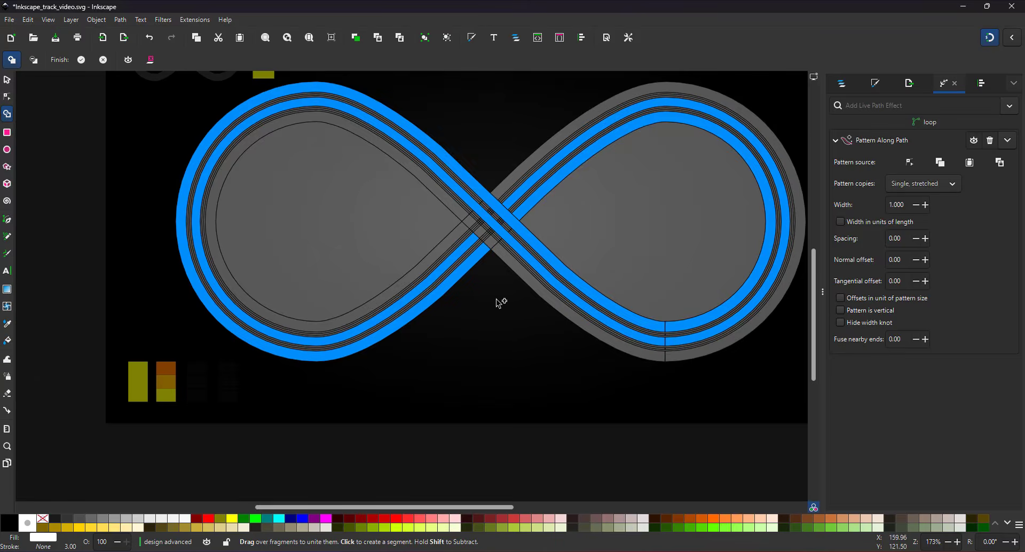
Unite the remaining outer band's fragments across the crossing into one continuous track with the Shape Builder
{"action": "scroll", "coordinate": [481, 214], "scroll_direction": "up", "scroll_amount": 4}
{"action": "mouse_move", "coordinate": [404, 183]}
{"action": "left_mouse_down"}
{"action": "mouse_move", "coordinate": [411, 226]}
{"action": "mouse_move", "coordinate": [544, 322]}
{"action": "left_mouse_up"}
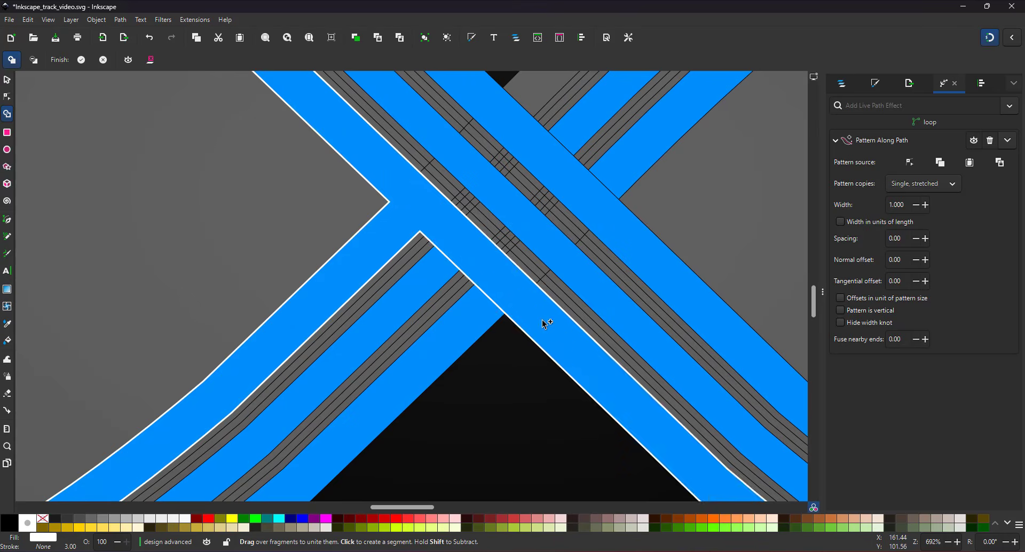
{"action": "scroll", "coordinate": [546, 324], "scroll_direction": "down", "scroll_amount": 4}
{"action": "scroll", "coordinate": [709, 355], "scroll_direction": "up", "scroll_amount": 2}
{"action": "scroll", "coordinate": [714, 357], "scroll_direction": "up", "scroll_amount": 1}
{"action": "scroll", "coordinate": [366, 190], "scroll_direction": "down", "scroll_amount": 4}
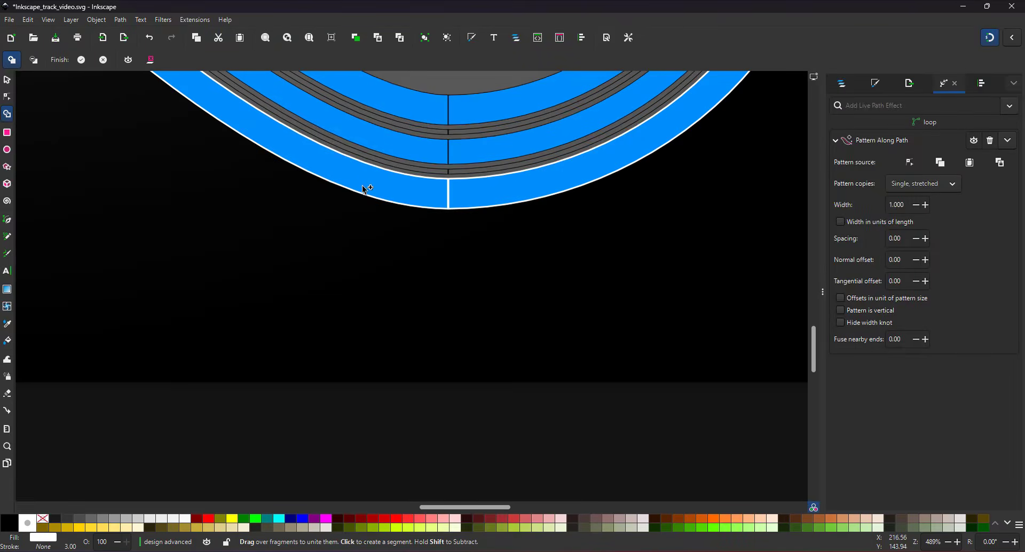
Unite the thin separator strip above the middle band across the crossing and through the seam of the right lobe
{"action": "key", "text": "5"}
{"action": "scroll", "coordinate": [379, 180], "scroll_direction": "up", "scroll_amount": 3, "text": "ctrl"}
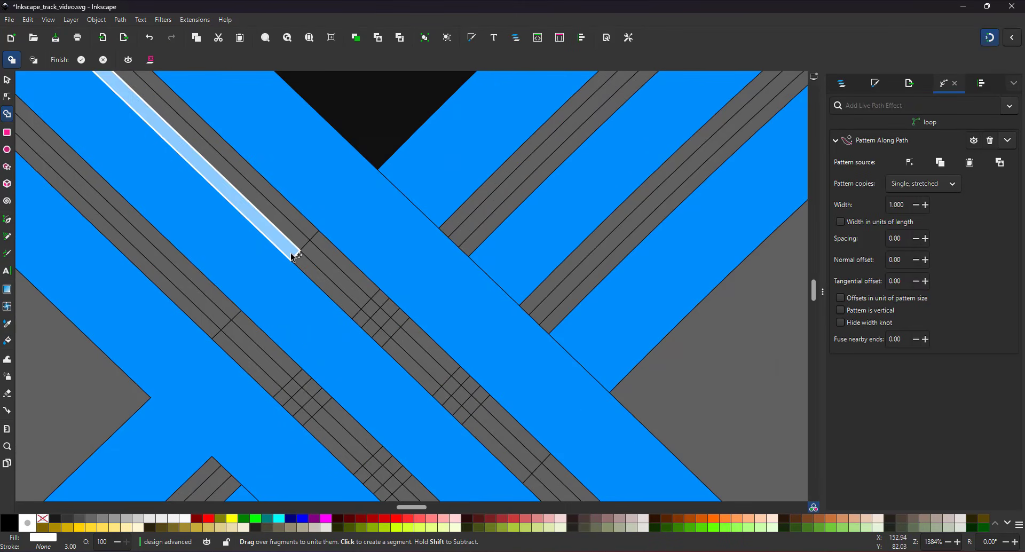
{"action": "mouse_move", "coordinate": [291, 248]}
{"action": "left_mouse_down"}
{"action": "mouse_move", "coordinate": [300, 238]}
{"action": "mouse_move", "coordinate": [534, 468]}
{"action": "left_mouse_up"}
{"action": "scroll", "coordinate": [497, 288], "scroll_direction": "down", "scroll_amount": 2, "text": "ctrl"}
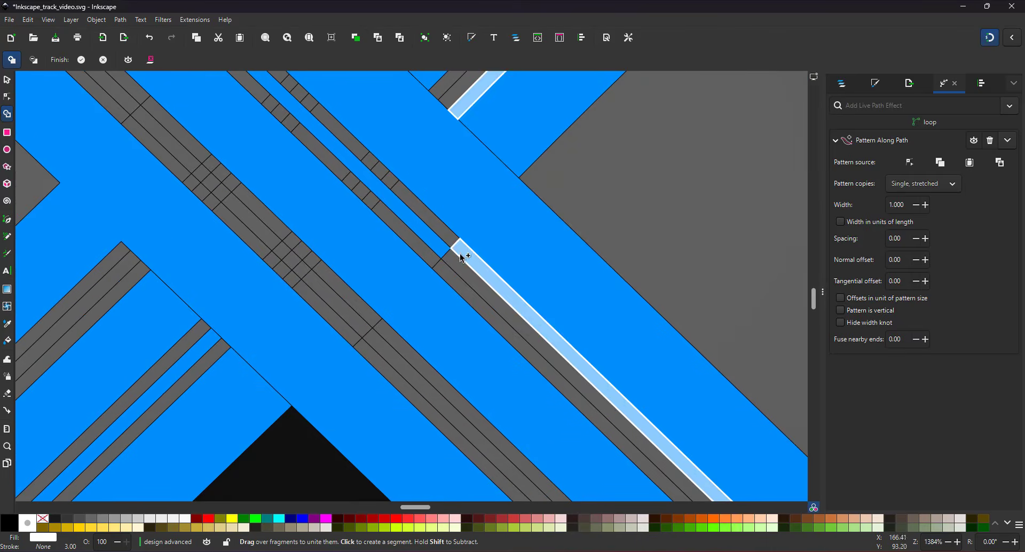
{"action": "scroll", "coordinate": [470, 267], "scroll_direction": "down", "scroll_amount": 2, "text": "ctrl"}
{"action": "scroll", "coordinate": [499, 292], "scroll_direction": "down", "scroll_amount": 5}
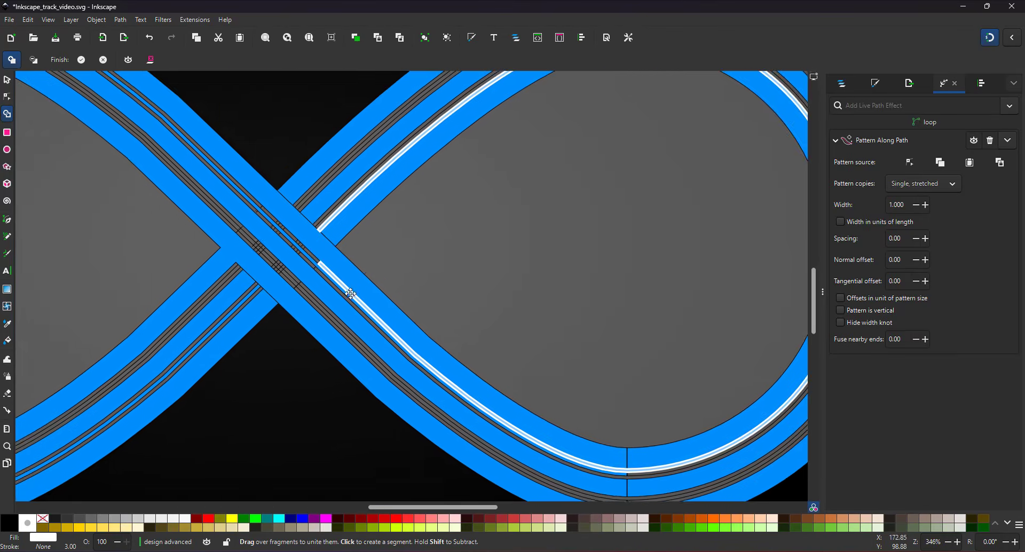
{"action": "scroll", "coordinate": [434, 393], "scroll_direction": "up", "scroll_amount": 2, "text": "ctrl"}
{"action": "scroll", "coordinate": [444, 207], "scroll_direction": "up", "scroll_amount": 1, "text": "ctrl"}
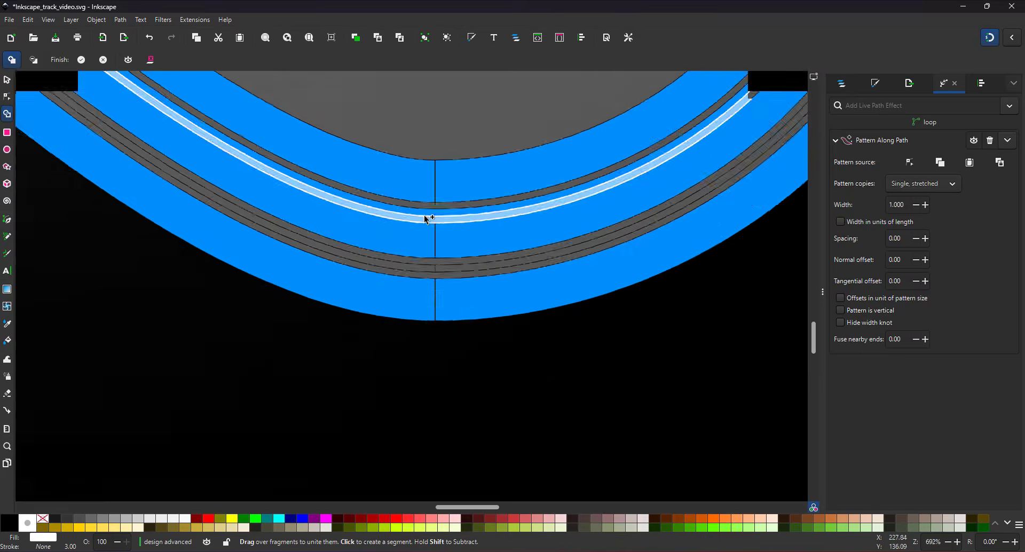
{"action": "scroll", "coordinate": [534, 374], "scroll_direction": "down", "scroll_amount": 3, "text": "ctrl"}
Unite the thin separator strip below the middle band across the crossing and at the right lobe's seam, undoing a stray union
{"action": "scroll", "coordinate": [353, 369], "scroll_direction": "up", "scroll_amount": 3, "text": "ctrl"}
{"action": "scroll", "coordinate": [353, 369], "scroll_direction": "up", "scroll_amount": 2, "text": "ctrl"}
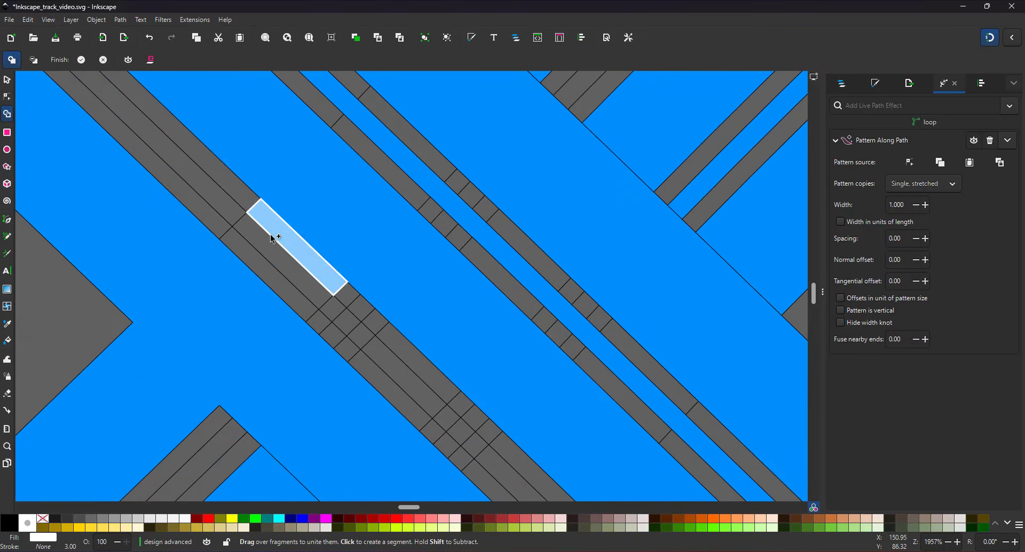
{"action": "mouse_move", "coordinate": [412, 374]}
{"action": "left_mouse_down"}
{"action": "mouse_move", "coordinate": [217, 92]}
{"action": "mouse_move", "coordinate": [311, 206]}
{"action": "left_mouse_up"}
{"action": "key", "text": "ctrl+z"}
{"action": "left_click_drag", "start_coordinate": [254, 135], "coordinate": [303, 187]}
{"action": "left_click_drag", "start_coordinate": [372, 246], "coordinate": [388, 260]}
{"action": "scroll", "coordinate": [436, 297], "scroll_direction": "down", "scroll_amount": 5, "text": "ctrl"}
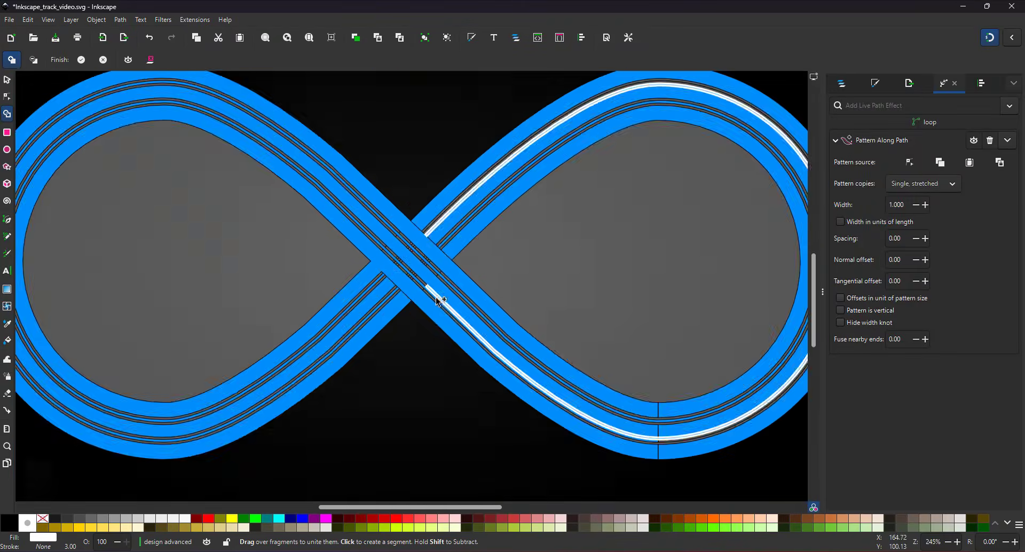
{"action": "scroll", "coordinate": [589, 380], "scroll_direction": "up", "scroll_amount": 5, "text": "ctrl"}
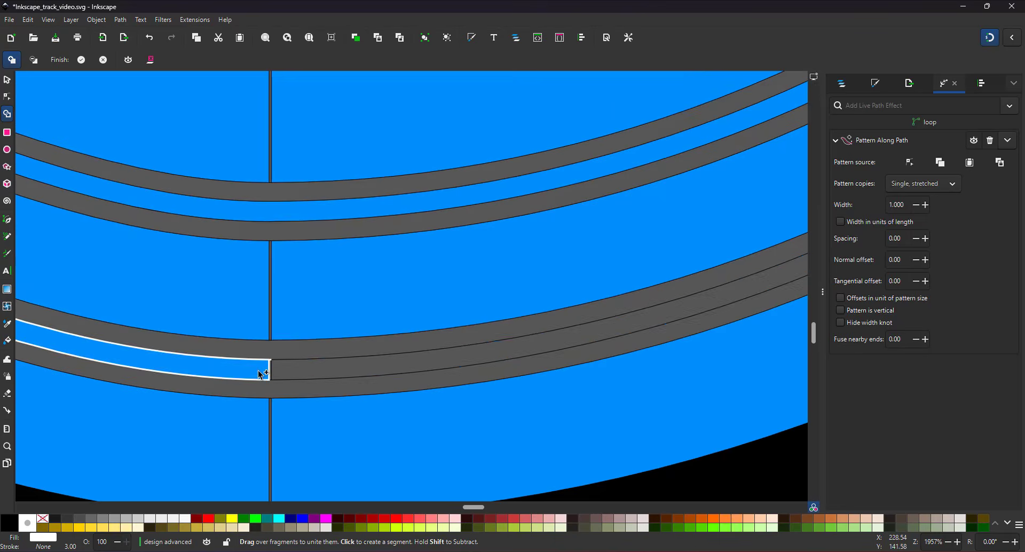
{"action": "left_click_drag", "start_coordinate": [261, 374], "coordinate": [279, 373]}
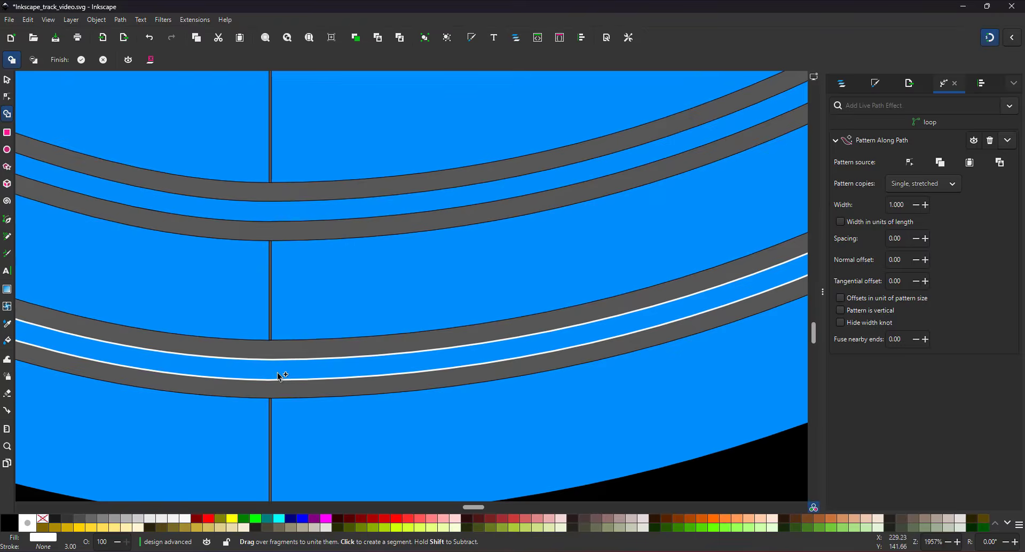
{"action": "scroll", "coordinate": [283, 280], "scroll_direction": "down", "scroll_amount": 8, "text": "ctrl"}
Delete the filled interiors of both loop lobes with the Shape Builder
{"action": "left_click", "coordinate": [34, 60]}
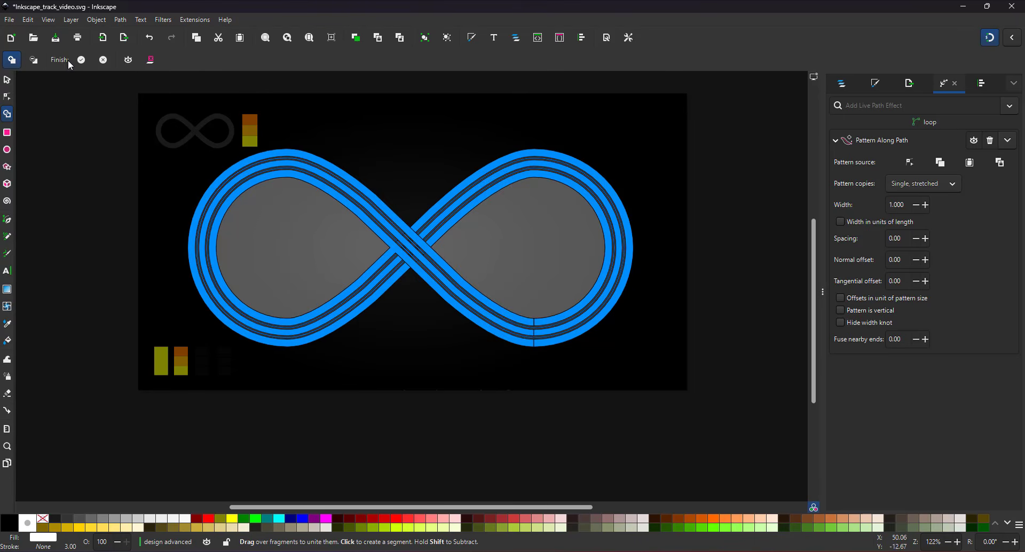
{"action": "left_click", "coordinate": [264, 196]}
{"action": "left_click", "coordinate": [508, 275]}
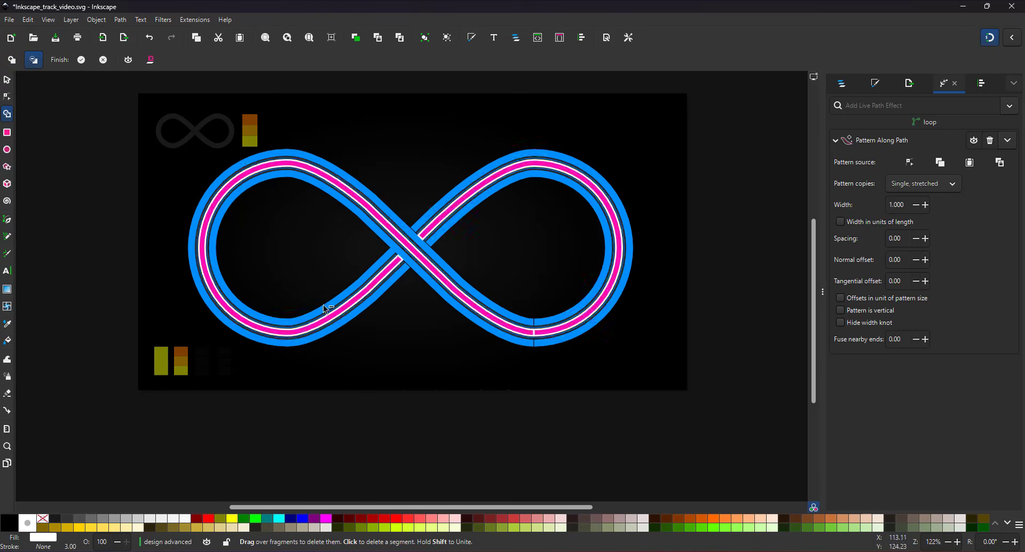
Finish the Shape Builder session and fill all the resulting band and separator paths with red
{"action": "left_click", "coordinate": [7, 80]}
{"action": "scroll", "coordinate": [335, 287], "scroll_direction": "up", "scroll_amount": 1}
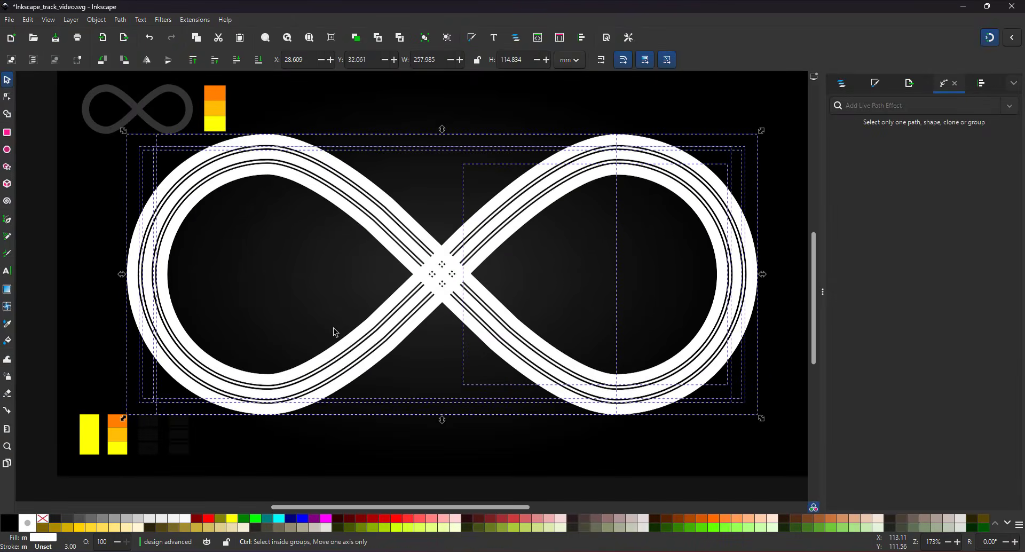
{"action": "left_click", "coordinate": [208, 519]}
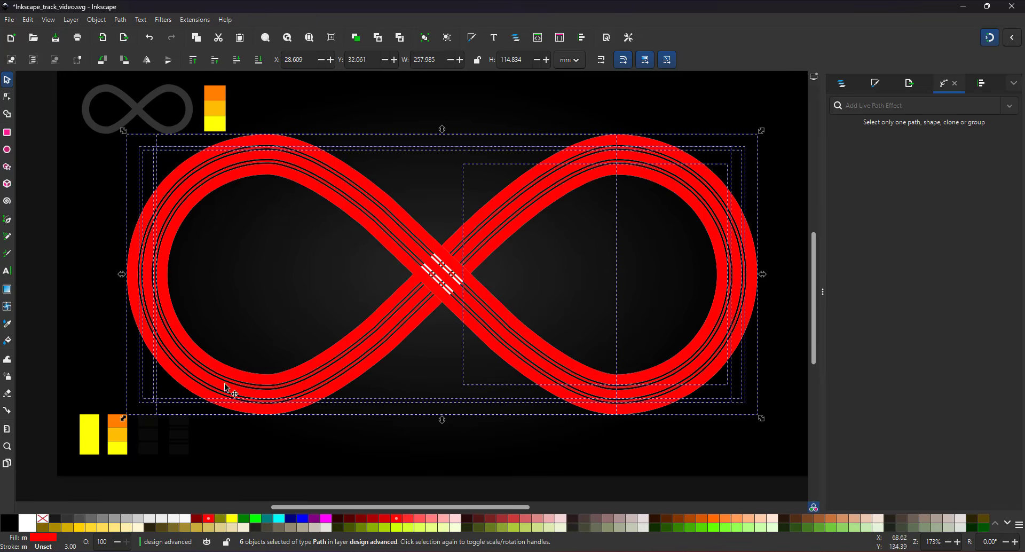
Hide the original loop path, show both shader objects in the design advanced layer, and clear the selection
{"action": "left_click", "coordinate": [842, 85]}
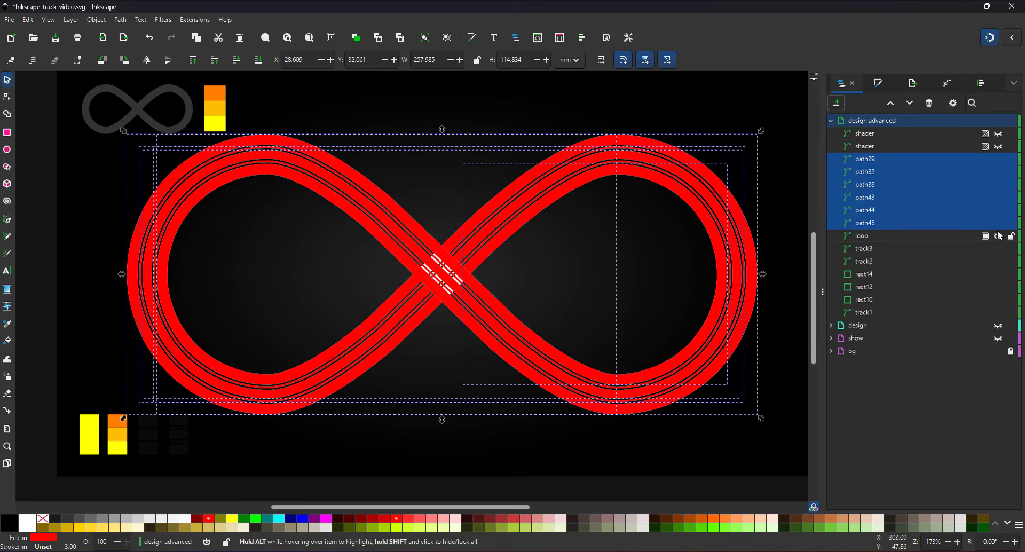
{"action": "left_click", "coordinate": [999, 238]}
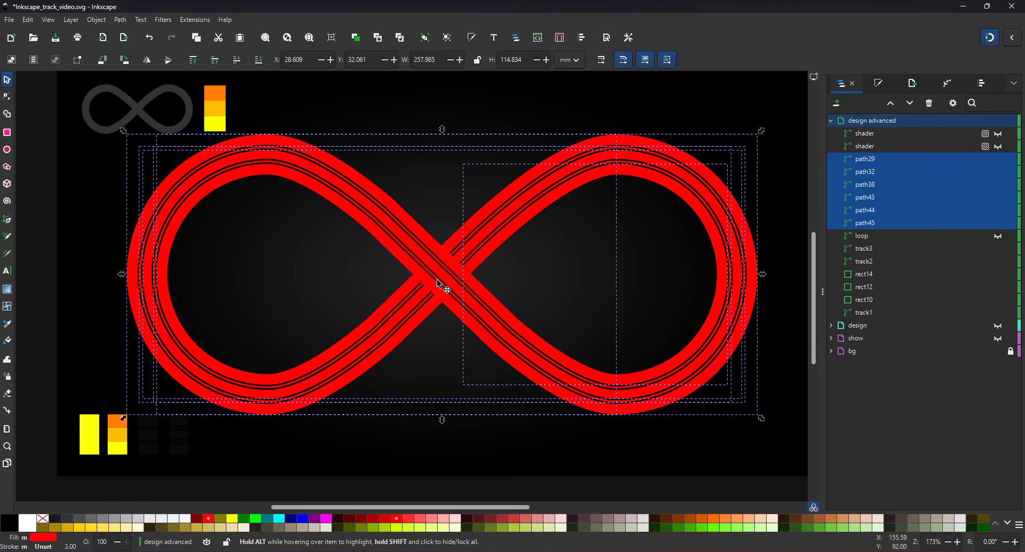
{"action": "double_click", "coordinate": [998, 135]}
{"action": "left_click", "coordinate": [997, 135]}
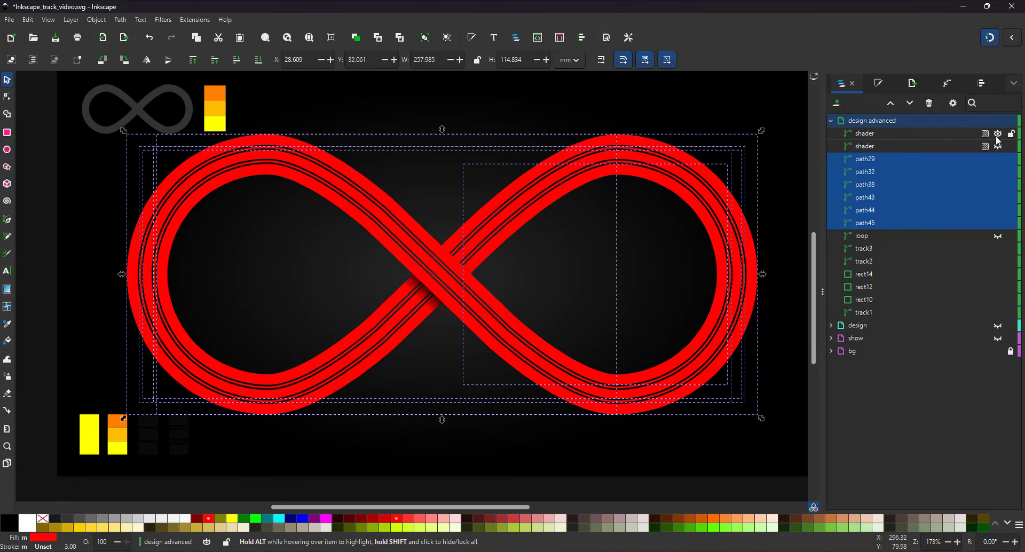
{"action": "left_click", "coordinate": [999, 146]}
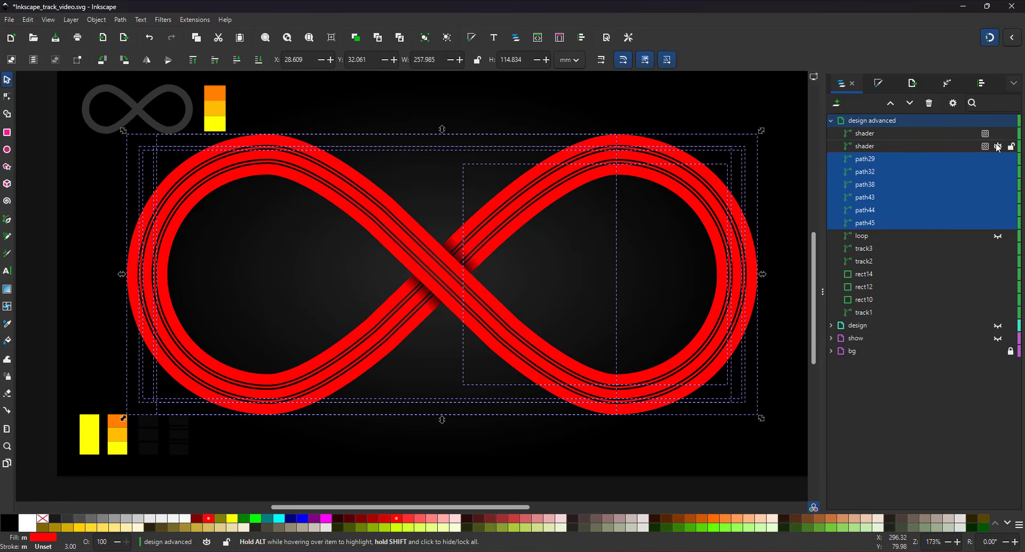
{"action": "left_click", "coordinate": [486, 334]}
{"action": "left_click", "coordinate": [539, 128]}
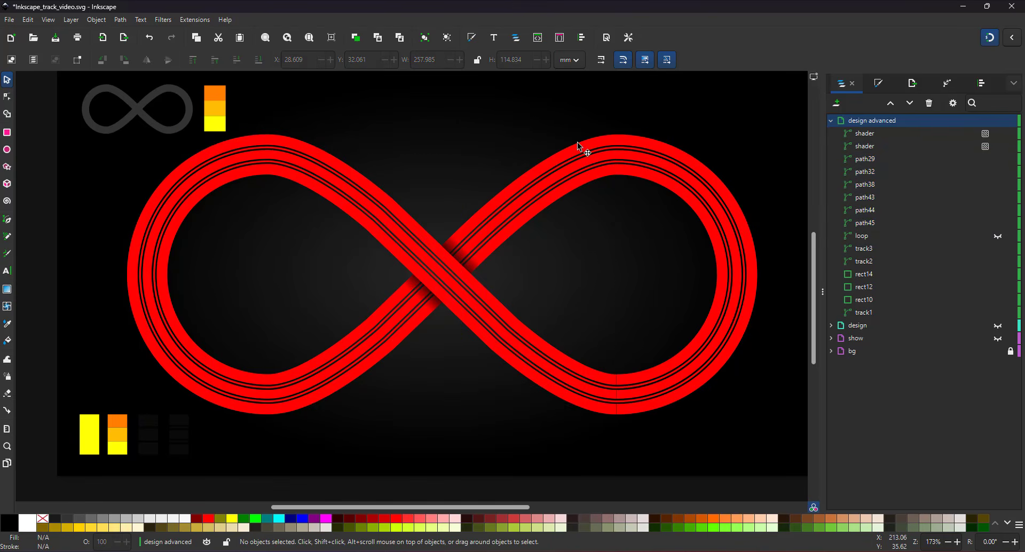
Try the same mid grey fill on the outer band path43 and the middle band
{"action": "left_click", "coordinate": [582, 152]}
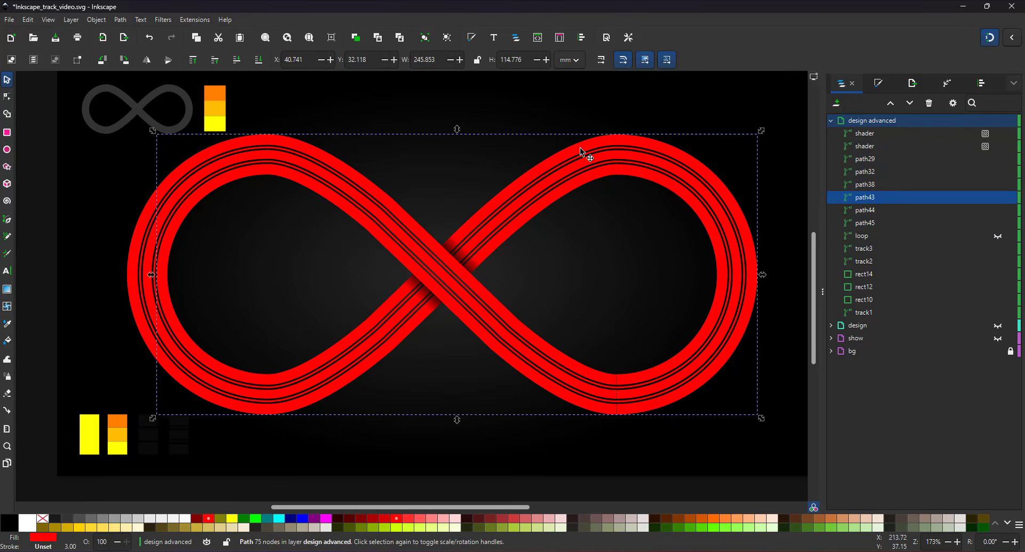
{"action": "left_click", "coordinate": [89, 519]}
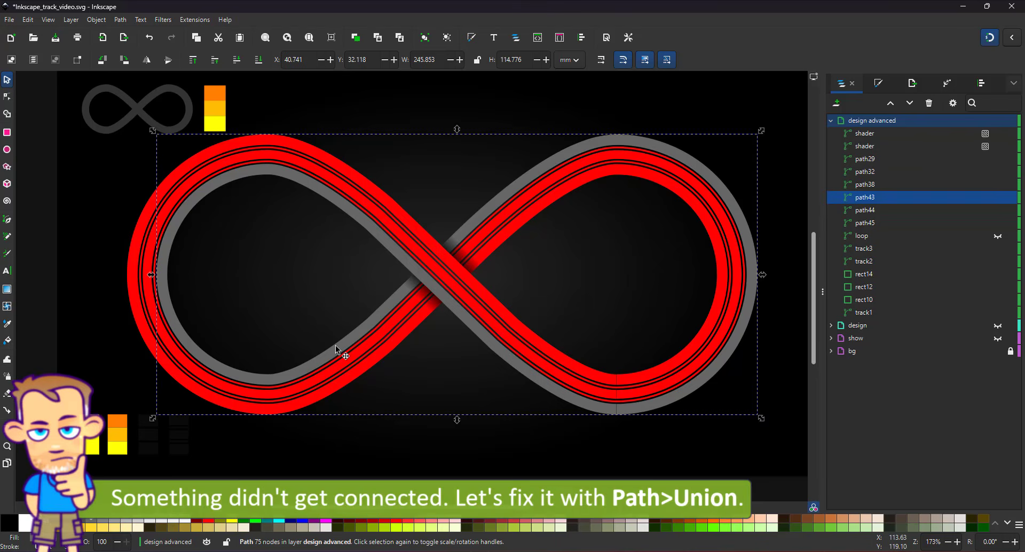
{"action": "left_click", "coordinate": [438, 273]}
{"action": "left_click", "coordinate": [90, 519]}
{"action": "left_click", "coordinate": [454, 258]}
Fill path29 with 80% Grey, the opposite outer band path43 with a lighter grey, and the middle band with 70% Grey
{"action": "left_click", "coordinate": [422, 237]}
{"action": "left_click", "coordinate": [87, 520]}
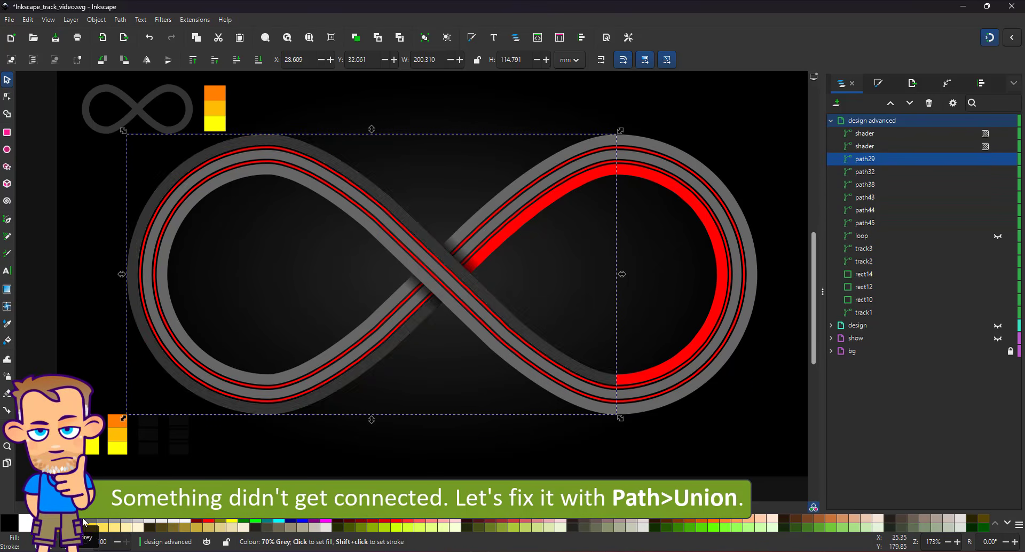
{"action": "left_click", "coordinate": [60, 520]}
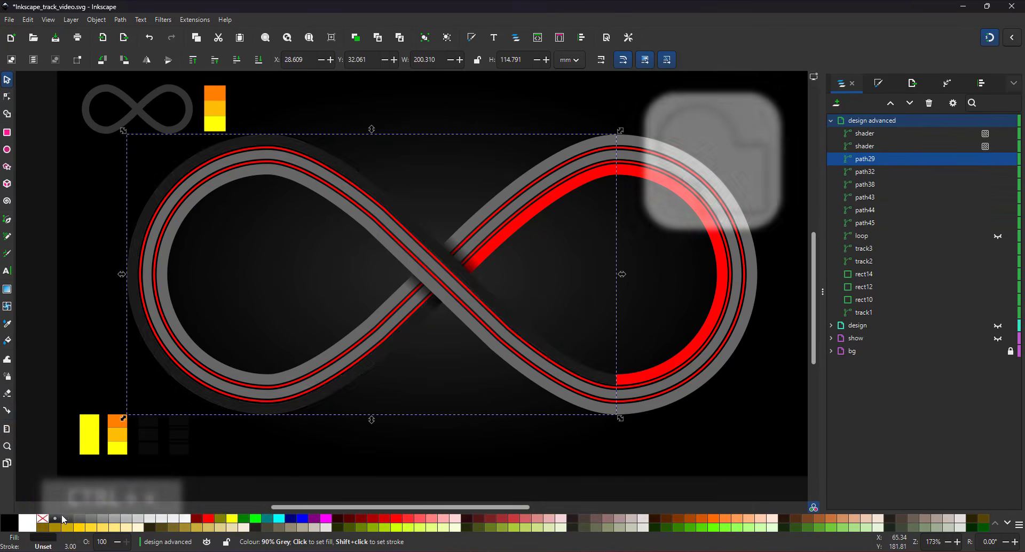
{"action": "left_click", "coordinate": [67, 520]}
{"action": "left_click", "coordinate": [429, 286]}
{"action": "left_click", "coordinate": [102, 519]}
{"action": "left_click", "coordinate": [458, 292]}
{"action": "left_click", "coordinate": [79, 520]}
Union the disconnected red piece in the right lobe with the dark band and fill the result with 80% Grey
{"action": "left_click", "coordinate": [505, 310]}
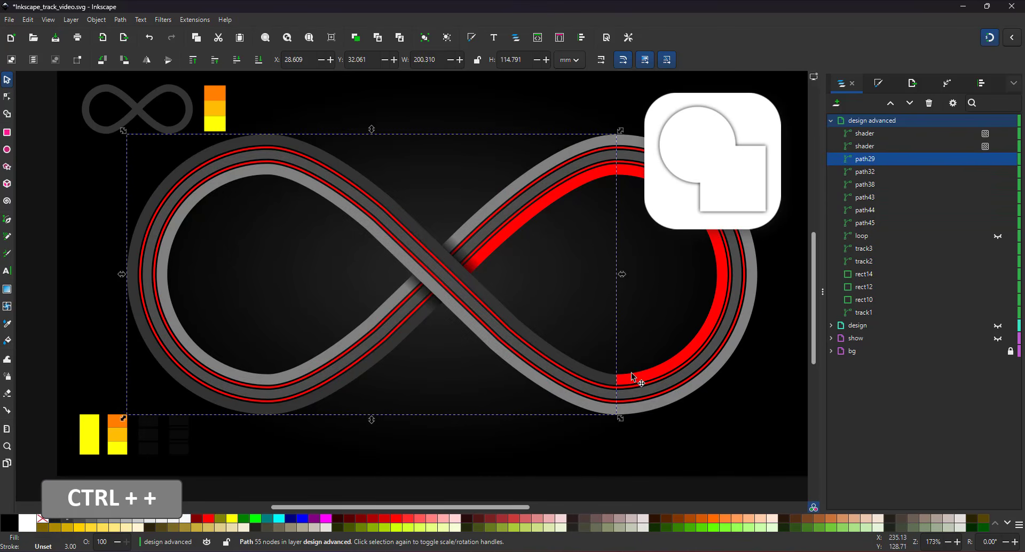
{"action": "left_click", "coordinate": [631, 377]}
{"action": "left_click", "coordinate": [608, 379], "text": "shift"}
{"action": "key", "text": "ctrl+plus"}
{"action": "left_click", "coordinate": [67, 521]}
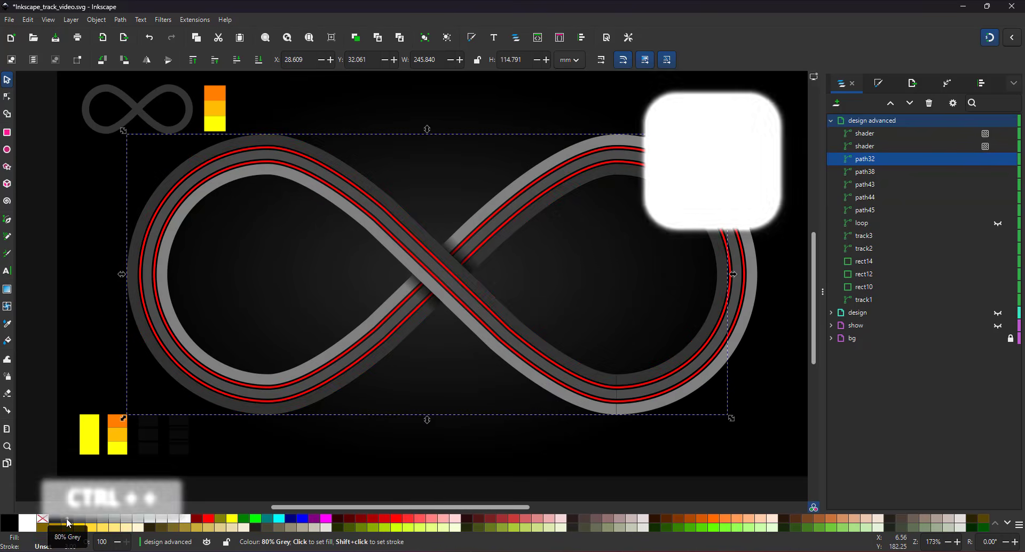
Fill both thin red separator strips with 2.5% Grey
{"action": "left_click", "coordinate": [444, 281]}
{"action": "scroll", "coordinate": [449, 287], "scroll_direction": "up", "scroll_amount": 5}
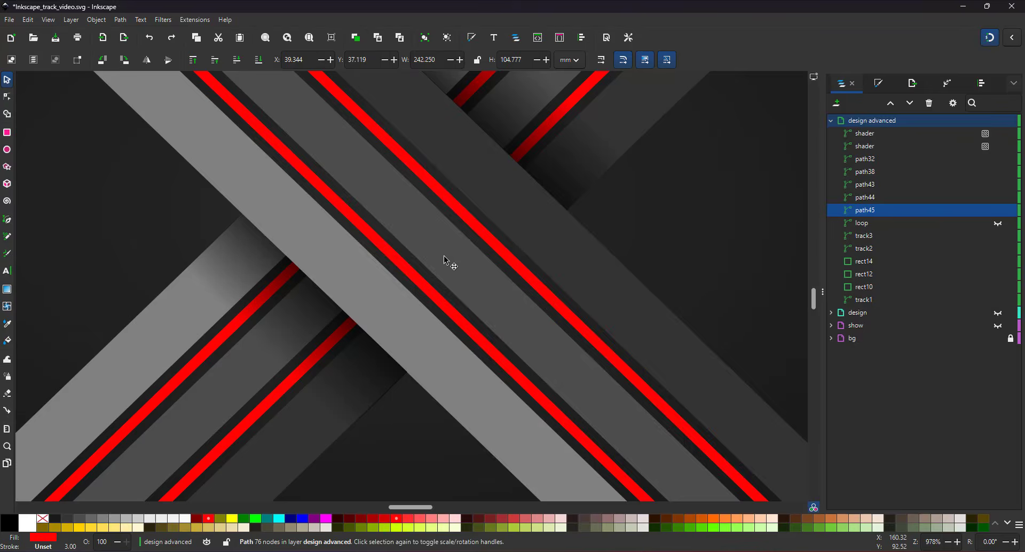
{"action": "left_click", "coordinate": [473, 223], "text": "shift"}
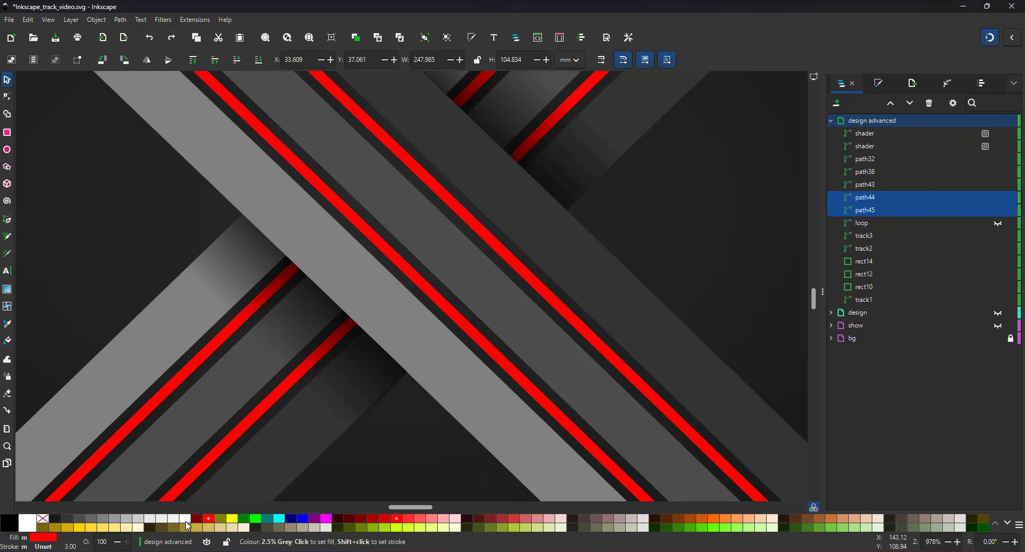
{"action": "left_click", "coordinate": [185, 519]}
{"action": "key", "text": "5"}
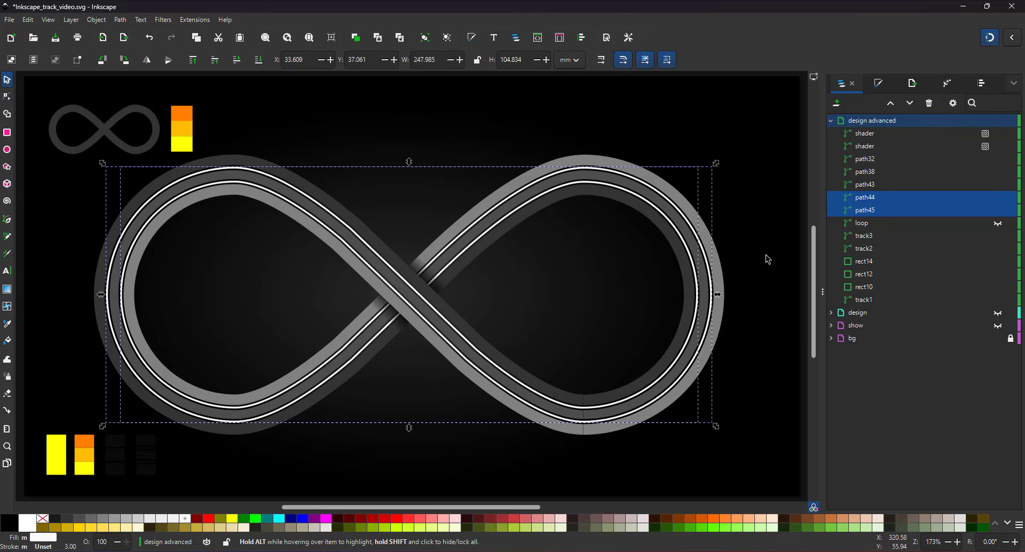
Duplicate the hidden loop path and make the copy visible above the shaders
{"action": "left_click", "coordinate": [860, 223]}
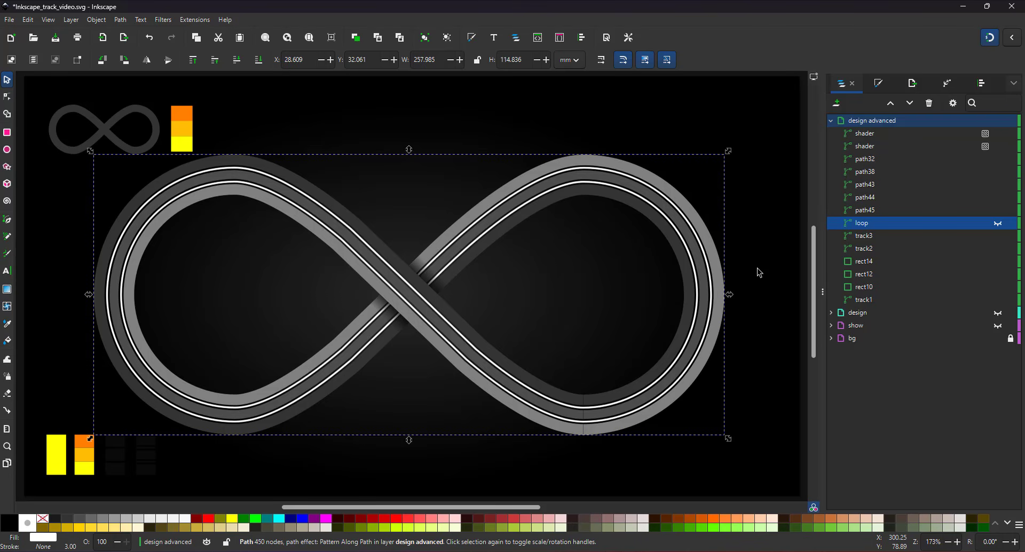
{"action": "key", "text": "ctrl+d"}
{"action": "left_click", "coordinate": [872, 133]}
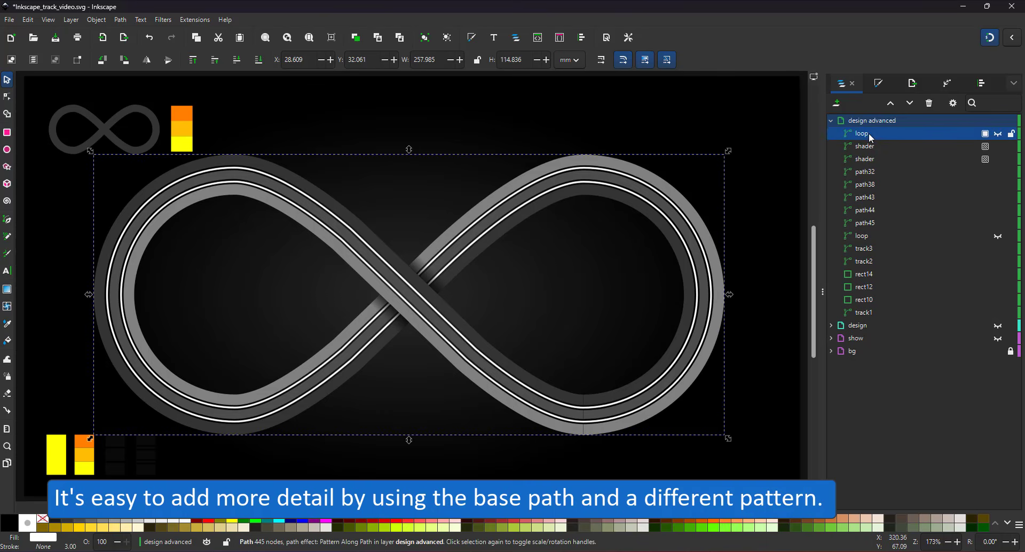
{"action": "left_click", "coordinate": [998, 134]}
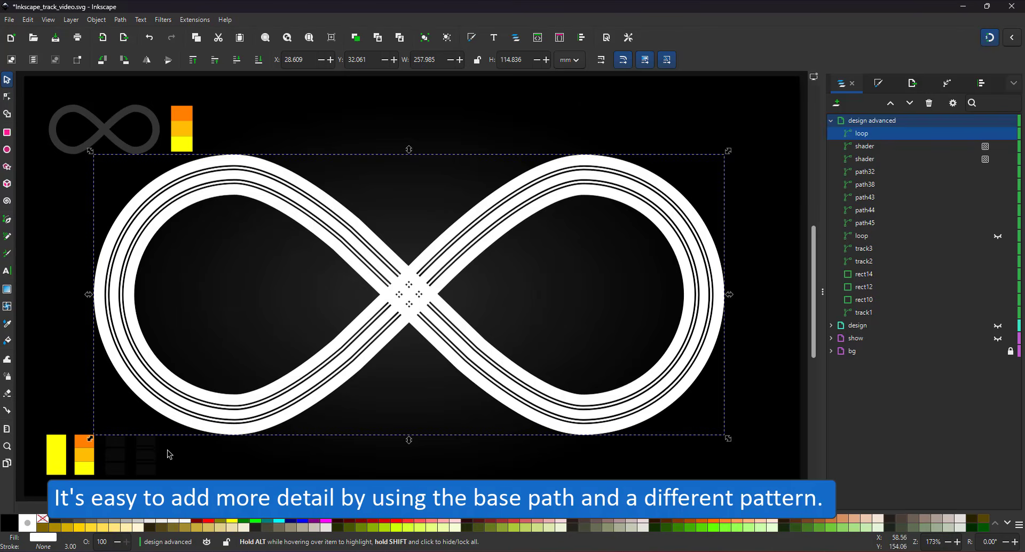
Draw a thin rectangle about 3.17 × 0.54 mm beside the rightmost swatch and duplicate it into five strips aligned with that pattern
{"action": "scroll", "coordinate": [170, 455], "scroll_direction": "up", "scroll_amount": 5}
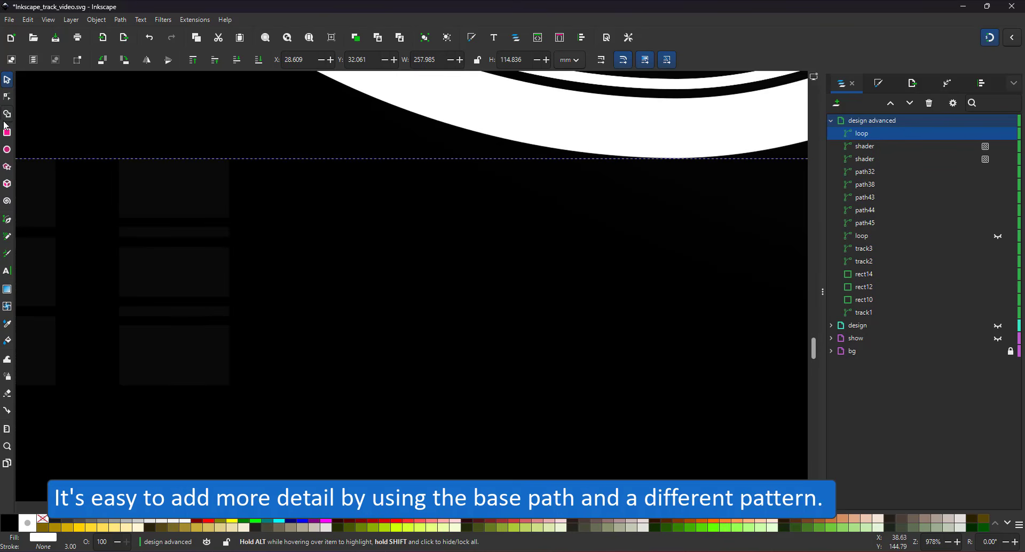
{"action": "left_click", "coordinate": [7, 132]}
{"action": "mouse_move", "coordinate": [262, 141]}
{"action": "left_mouse_down"}
{"action": "mouse_move", "coordinate": [306, 148]}
{"action": "mouse_move", "coordinate": [285, 183]}
{"action": "mouse_move", "coordinate": [288, 403]}
{"action": "left_mouse_up"}
{"action": "left_click", "coordinate": [7, 80]}
{"action": "left_click", "coordinate": [284, 145]}
{"action": "key", "text": "ctrl+d"}
{"action": "key", "text": "ctrl+d"}
{"action": "key", "text": "ctrl+d"}
{"action": "key", "text": "ctrl+d"}
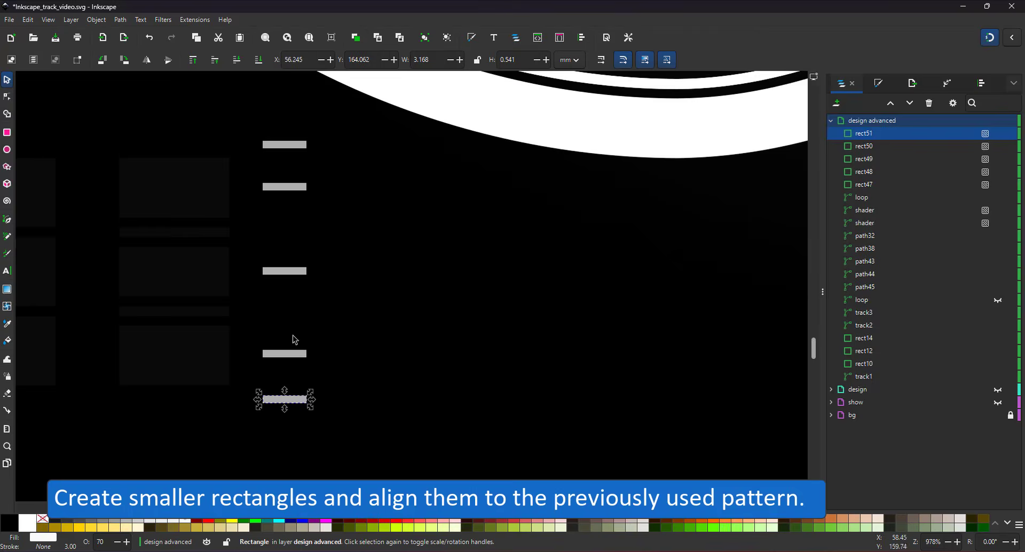
Combine the five thin rectangles into a single path and select the visible loop copy
{"action": "scroll", "coordinate": [293, 397], "scroll_direction": "down", "scroll_amount": 4, "text": "ctrl"}
{"action": "left_click_drag", "start_coordinate": [277, 457], "coordinate": [319, 321]}
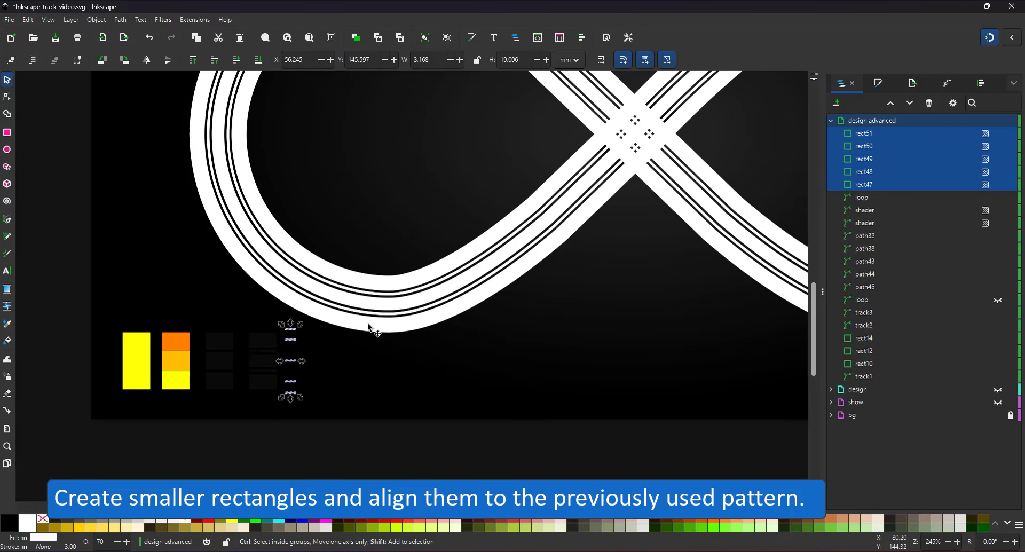
{"action": "key", "text": "ctrl+k"}
{"action": "left_click", "coordinate": [638, 128]}
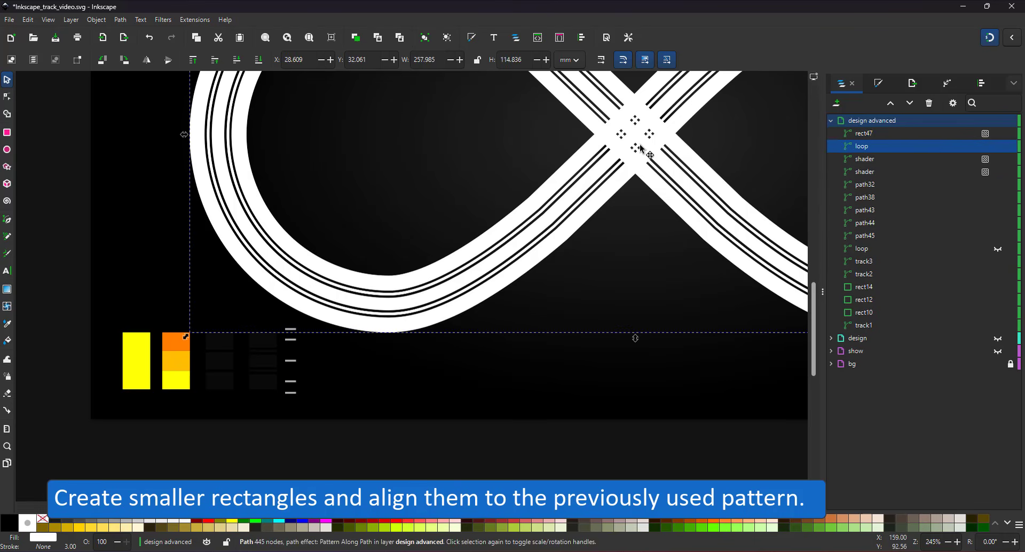
Use the combined five-strip path as the Pattern Along Path source for the visible loop copy
{"action": "left_click", "coordinate": [951, 87]}
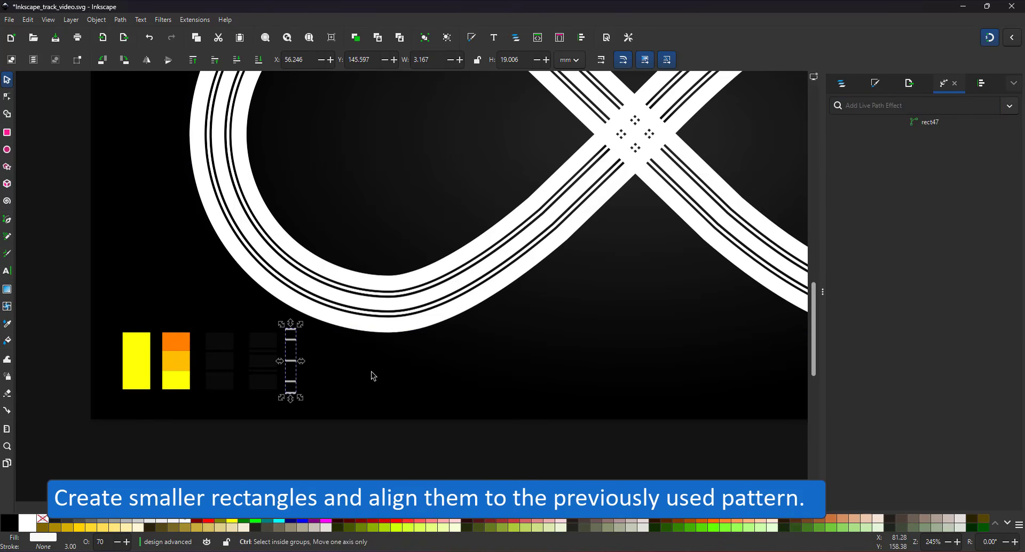
{"action": "left_click", "coordinate": [971, 164]}
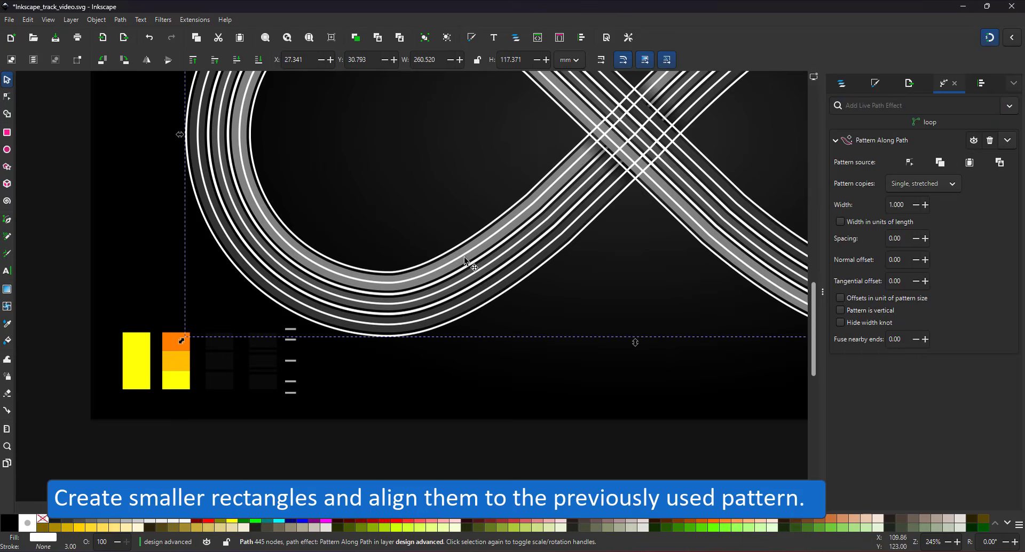
{"action": "left_click_drag", "start_coordinate": [464, 257], "coordinate": [393, 320]}
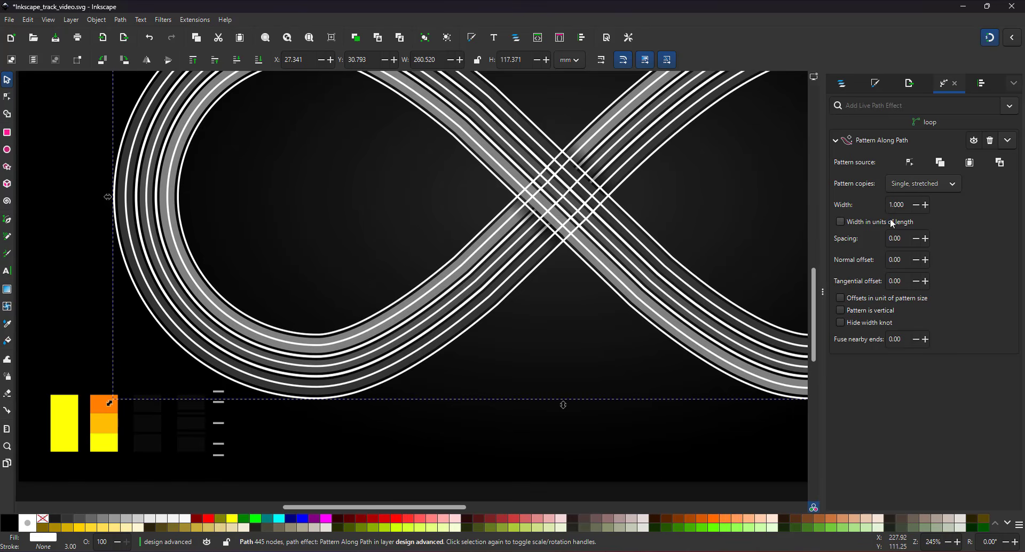
Set the loop's pattern spacing to 2.40 and its pattern copies to Repeated
{"action": "left_click_drag", "start_coordinate": [905, 237], "coordinate": [858, 239]}
{"action": "type", "text": "2"}
{"action": "key", "text": "Return"}
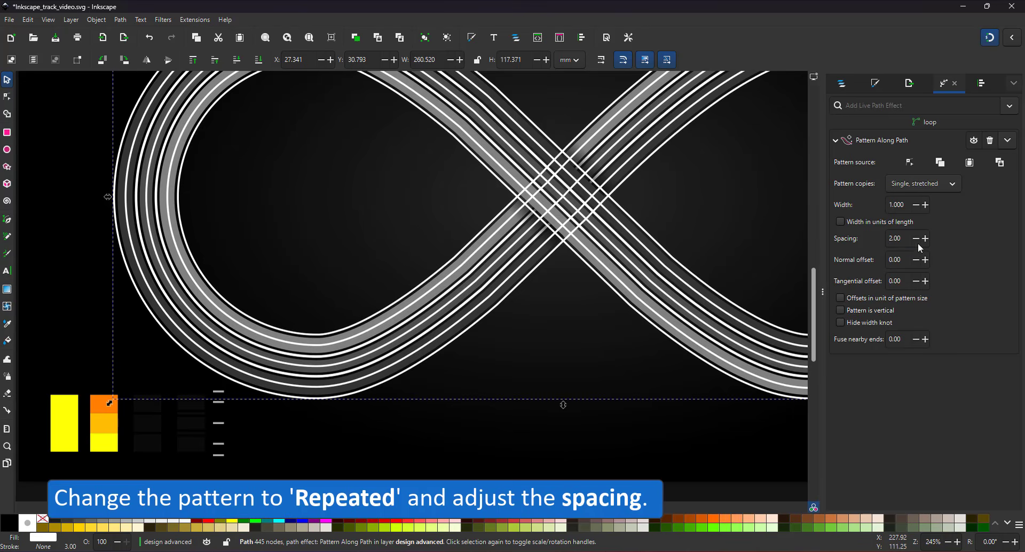
{"action": "left_click", "coordinate": [924, 241]}
{"action": "left_click", "coordinate": [929, 186]}
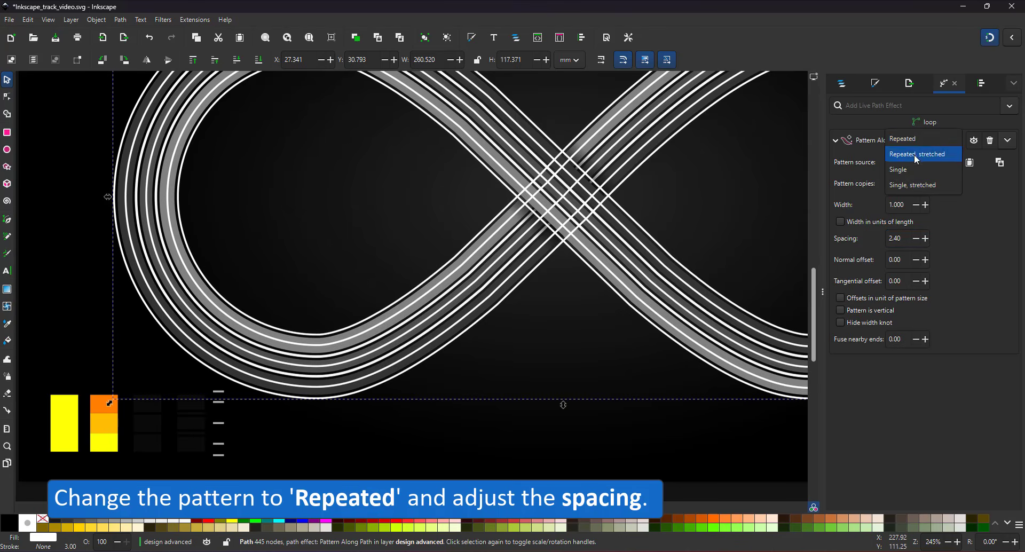
{"action": "left_click", "coordinate": [914, 138]}
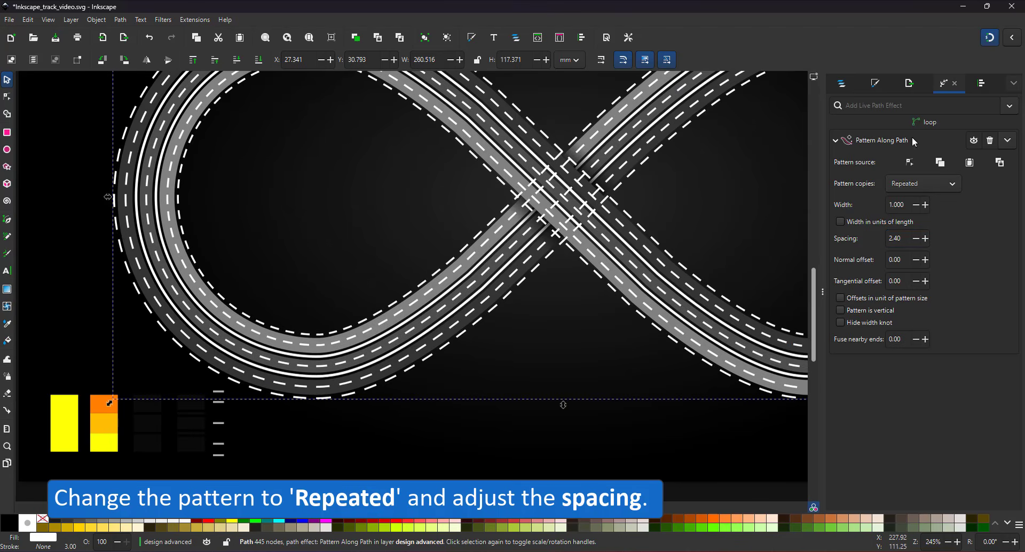
Increase the repeated dashes' spacing to 3.10 and deselect the loop
{"action": "left_click", "coordinate": [926, 238]}
{"action": "left_click", "coordinate": [926, 239]}
{"action": "left_click", "coordinate": [926, 239]}
{"action": "left_click", "coordinate": [926, 238]}
{"action": "left_click", "coordinate": [927, 239]}
{"action": "left_click", "coordinate": [926, 239]}
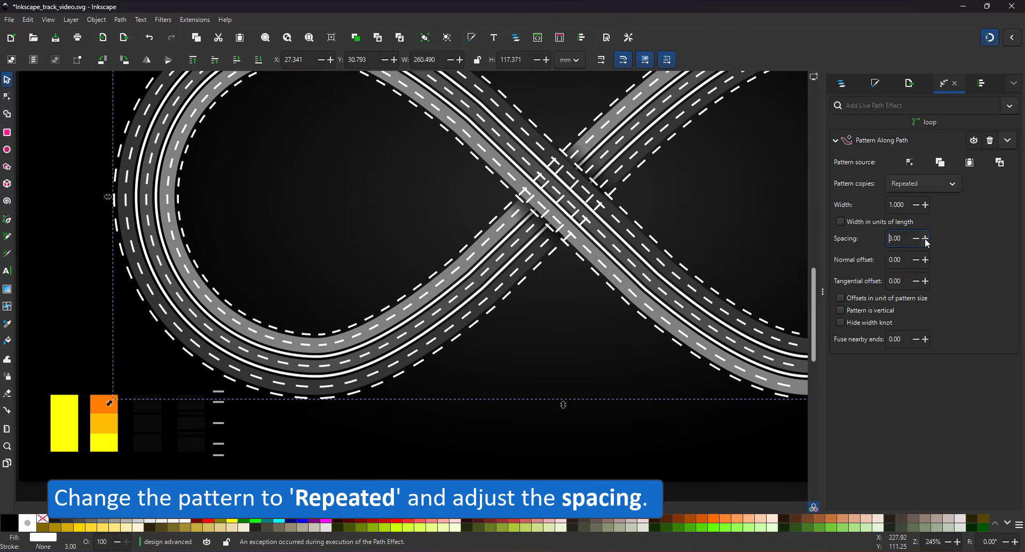
{"action": "left_click", "coordinate": [926, 239]}
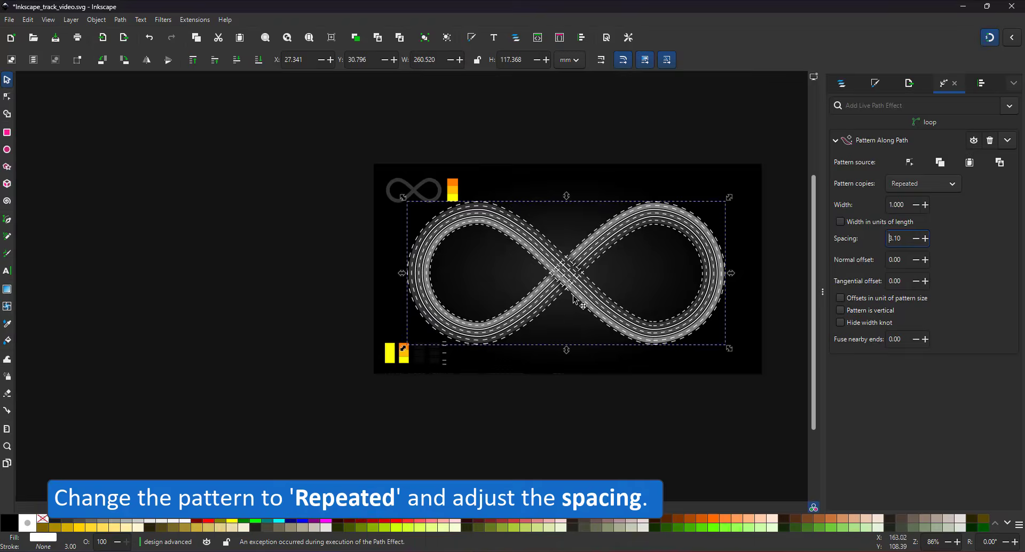
{"action": "scroll", "coordinate": [727, 230], "scroll_direction": "up", "scroll_amount": 4}
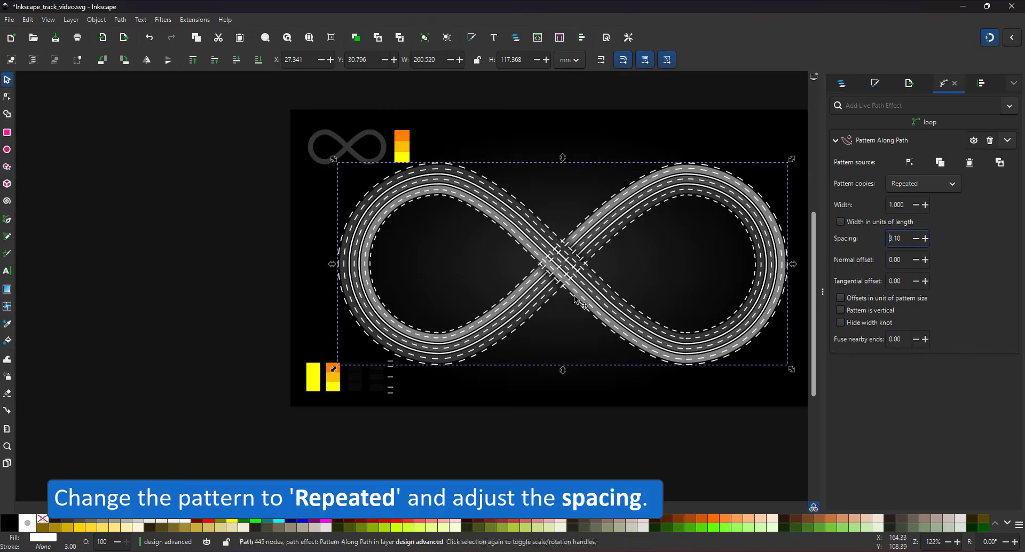
{"action": "left_click", "coordinate": [567, 463]}
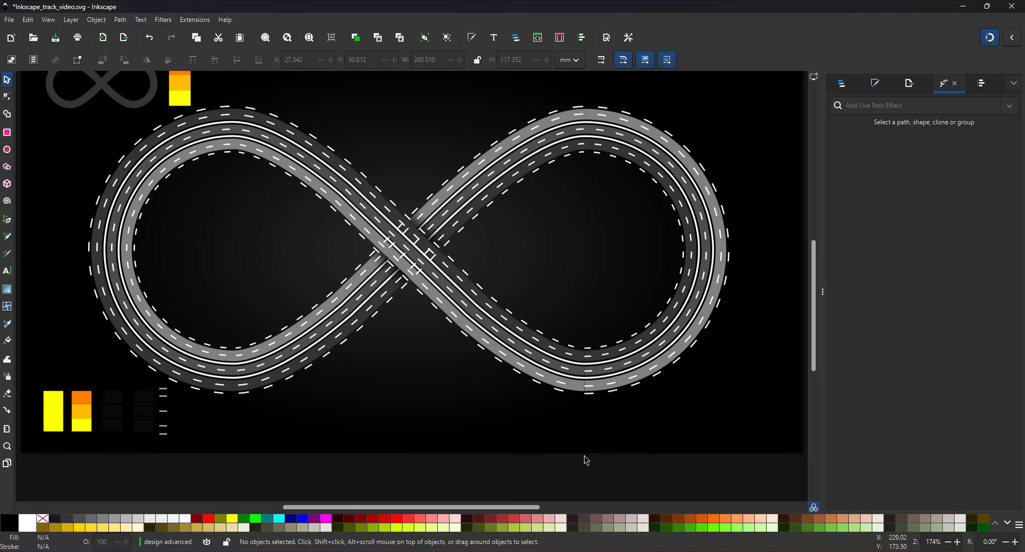
{"action": "key", "text": "5"}
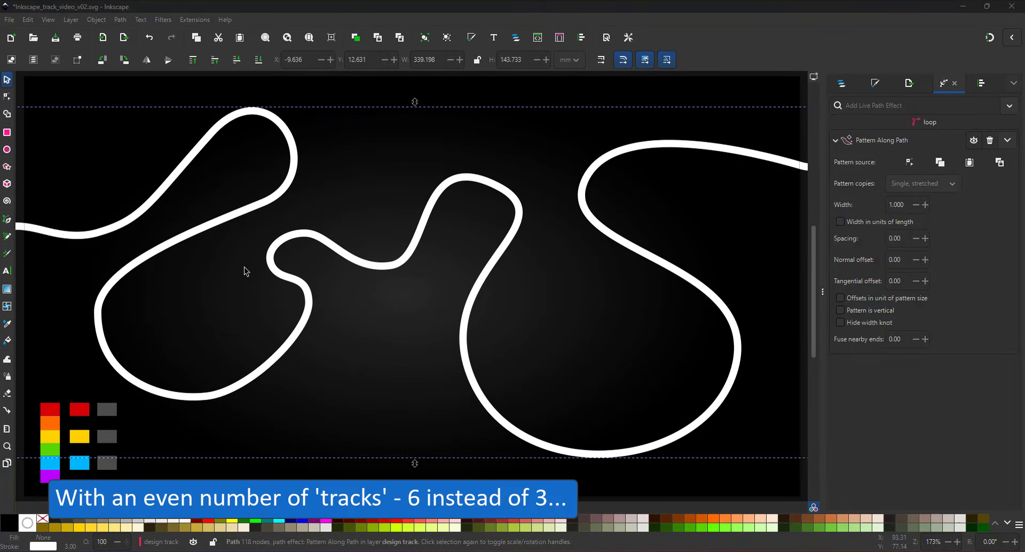
Inspect the nodes of the white winding path
{"action": "left_click", "coordinate": [244, 267]}
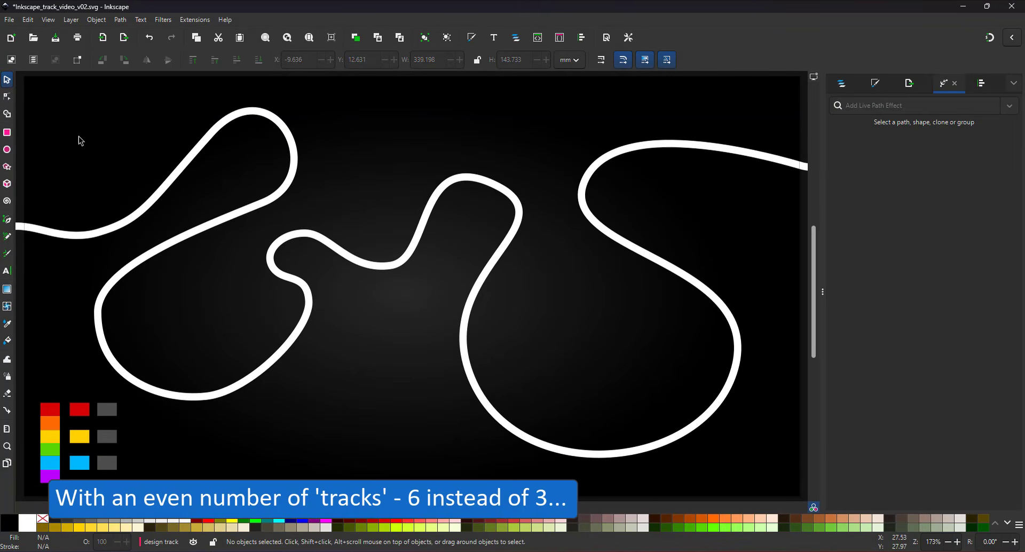
{"action": "left_click", "coordinate": [8, 97]}
{"action": "left_click", "coordinate": [508, 232]}
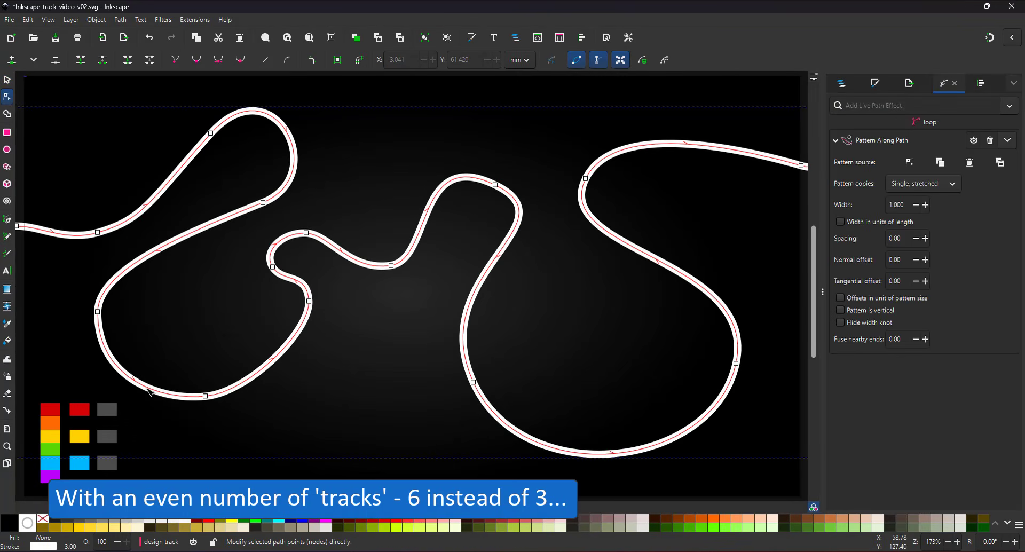
{"action": "left_click", "coordinate": [7, 80]}
Apply the grey four-rectangle pattern along the winding path, with no stroke and an #FF6600 fill
{"action": "scroll", "coordinate": [813, 309], "scroll_direction": "down", "scroll_amount": 2}
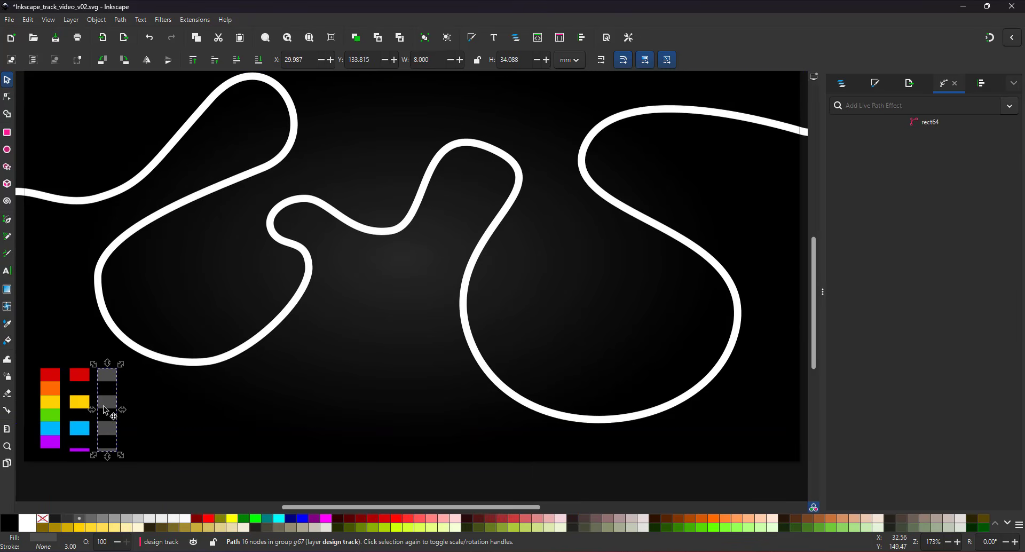
{"action": "left_click", "coordinate": [969, 169]}
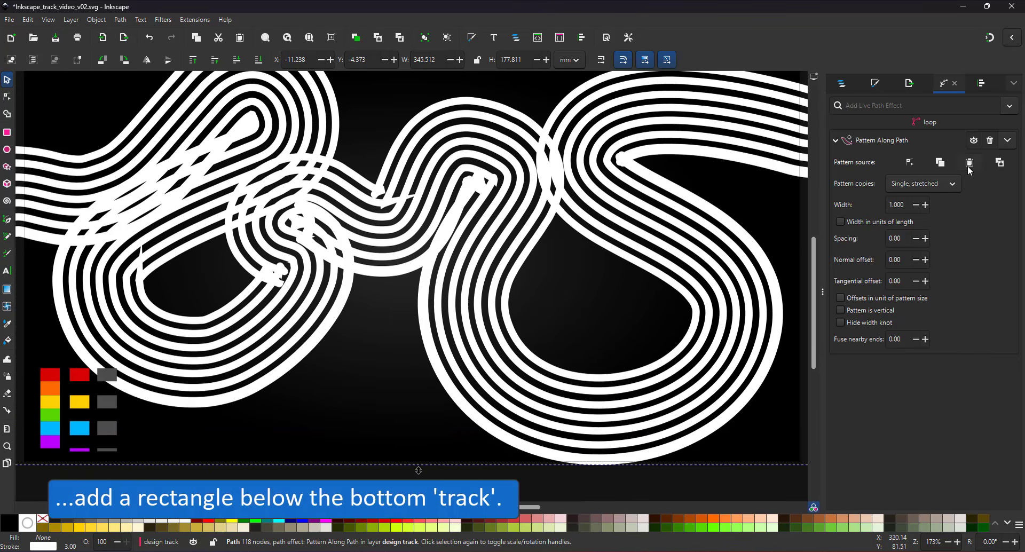
{"action": "left_click", "coordinate": [43, 520], "text": "shift"}
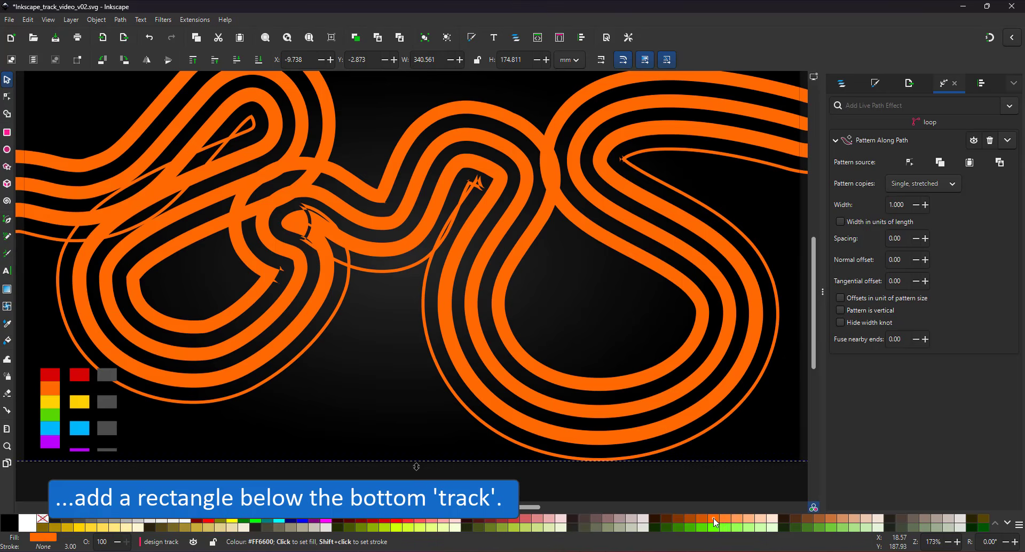
{"action": "left_click", "coordinate": [715, 518]}
Reduce the pattern width on the winding path to 0.469 with the Node tool's width handle
{"action": "scroll", "coordinate": [144, 337], "scroll_direction": "up", "scroll_amount": 2}
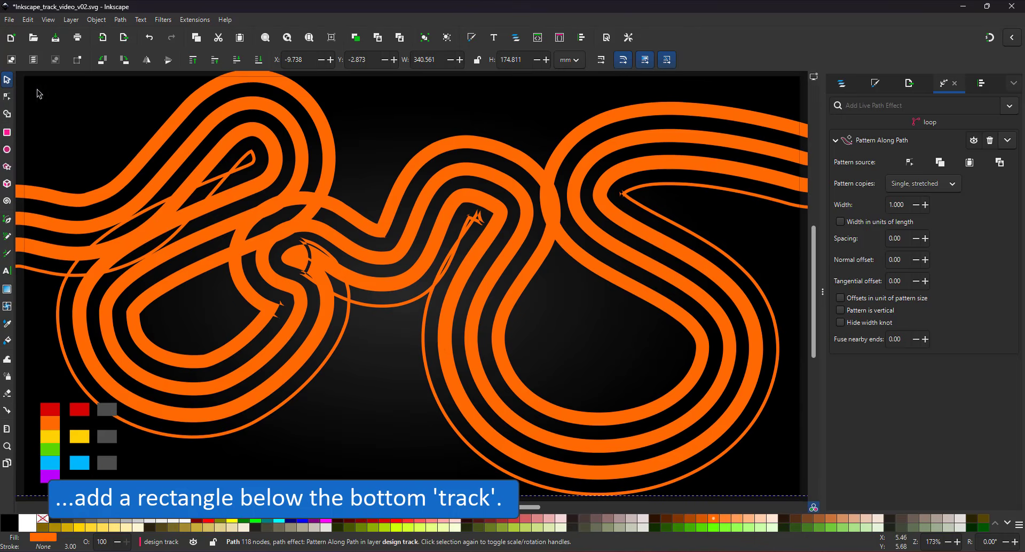
{"action": "left_click", "coordinate": [9, 99]}
{"action": "scroll", "coordinate": [32, 267], "scroll_direction": "left", "scroll_amount": 2}
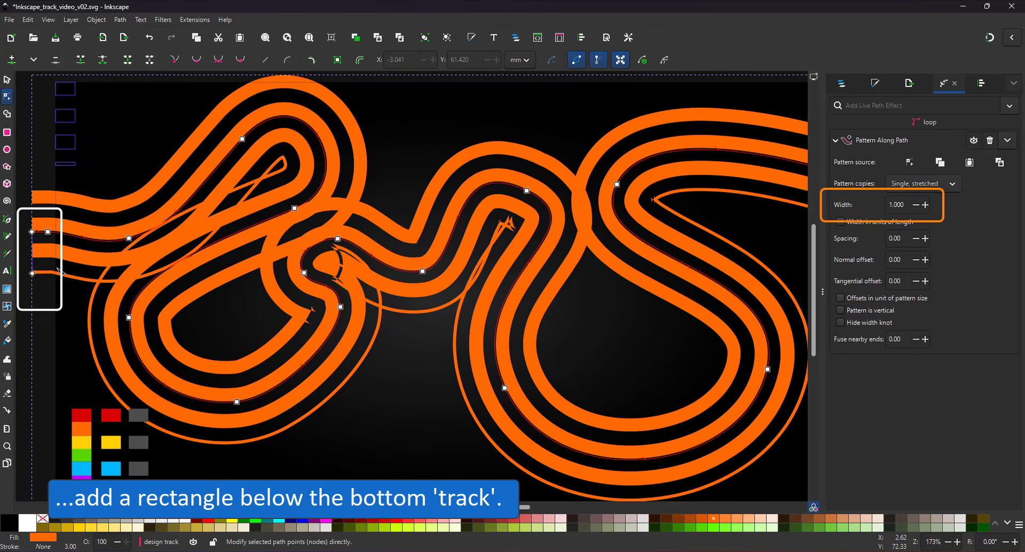
{"action": "left_click_drag", "start_coordinate": [33, 275], "coordinate": [41, 255]}
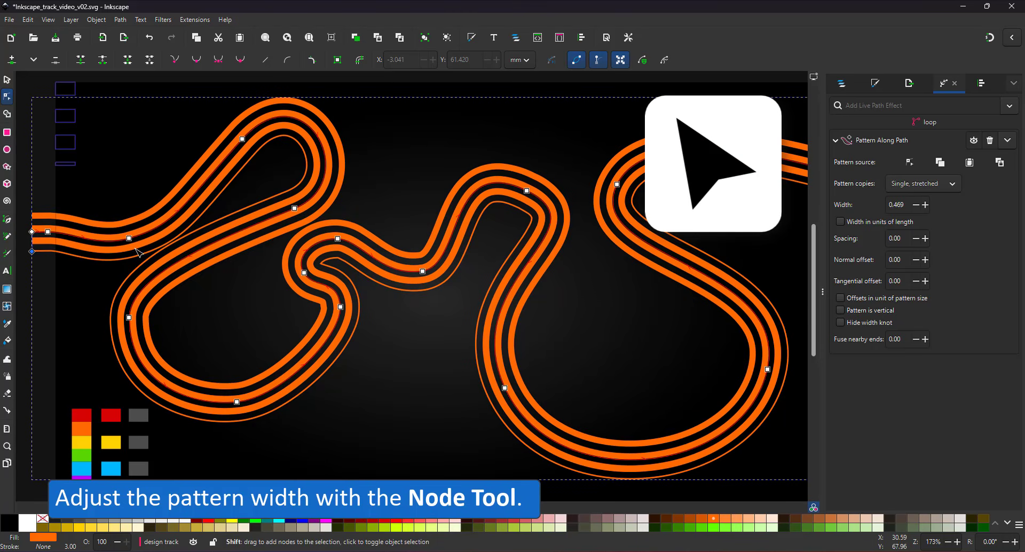
Fill the striped winding path with red and flatten its Pattern Along Path effect
{"action": "left_click", "coordinate": [7, 80]}
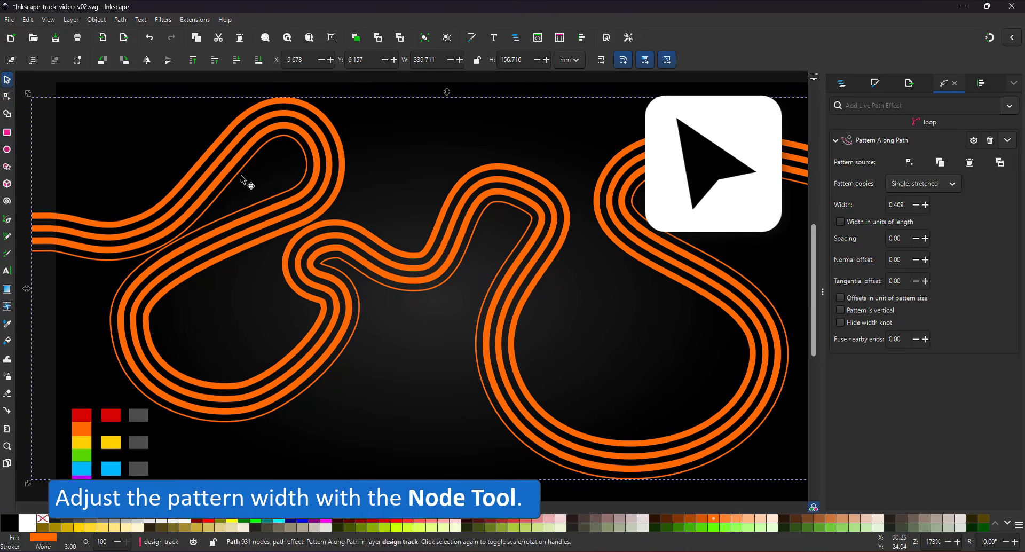
{"action": "left_click", "coordinate": [404, 523]}
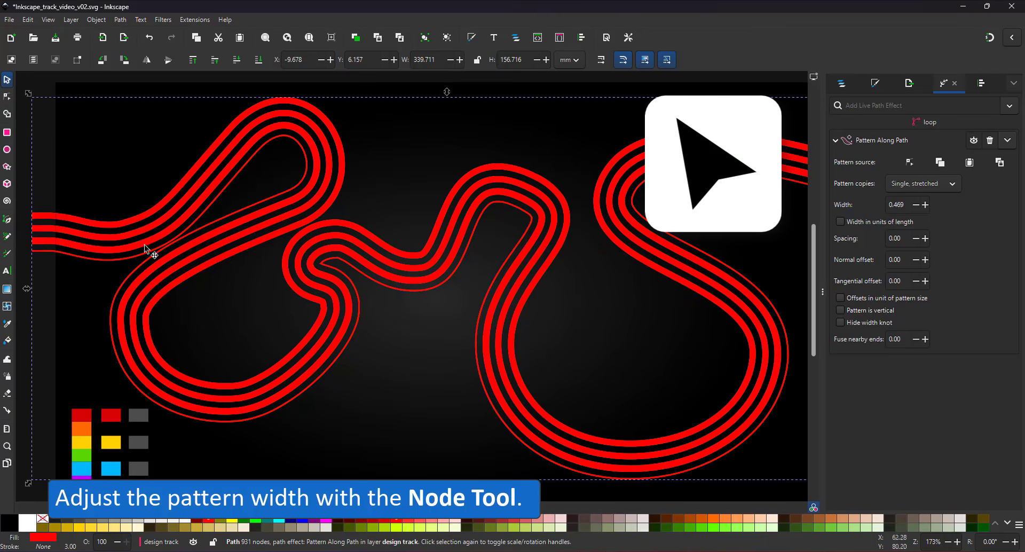
{"action": "left_click", "coordinate": [1008, 141]}
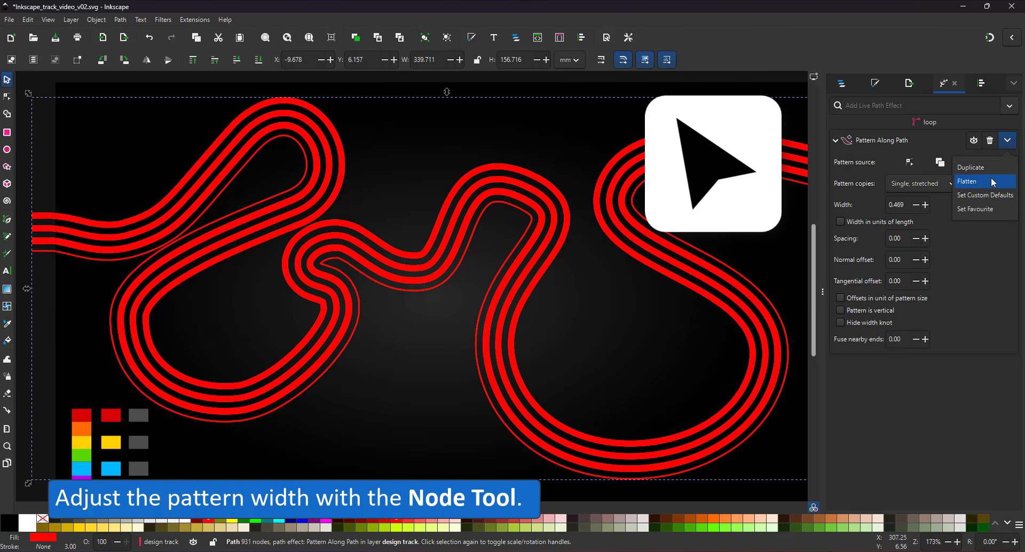
{"action": "left_click", "coordinate": [991, 182]}
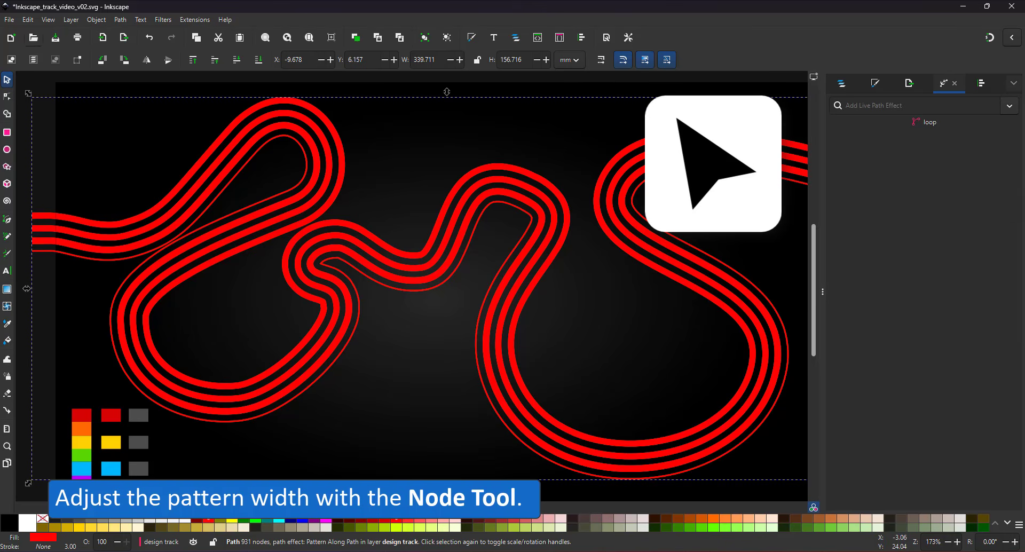
Draw a rectangle about 2.98 × 14.83 mm across the open stripe ends on the left of the track
{"action": "left_click", "coordinate": [7, 97]}
{"action": "scroll", "coordinate": [106, 242], "scroll_direction": "up", "scroll_amount": 1}
{"action": "left_click_drag", "start_coordinate": [105, 242], "coordinate": [214, 261]}
{"action": "scroll", "coordinate": [111, 264], "scroll_direction": "up", "scroll_amount": 3}
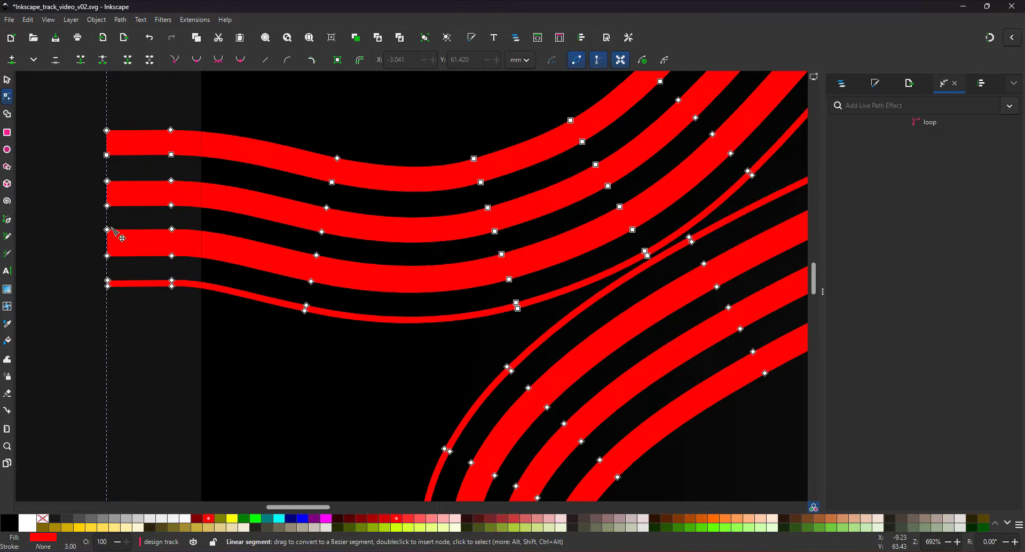
{"action": "scroll", "coordinate": [121, 238], "scroll_direction": "up", "scroll_amount": 1}
{"action": "key", "text": "r"}
{"action": "left_click_drag", "start_coordinate": [109, 103], "coordinate": [149, 308]}
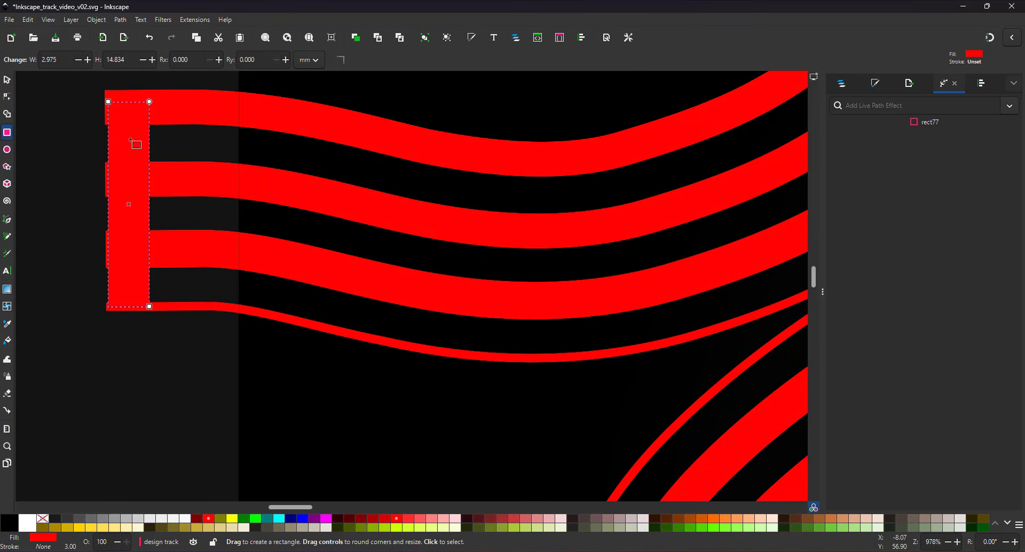
Stretch the rectangle vertically to about 16.8 mm so it extends past the outermost stripes
{"action": "left_click", "coordinate": [7, 80]}
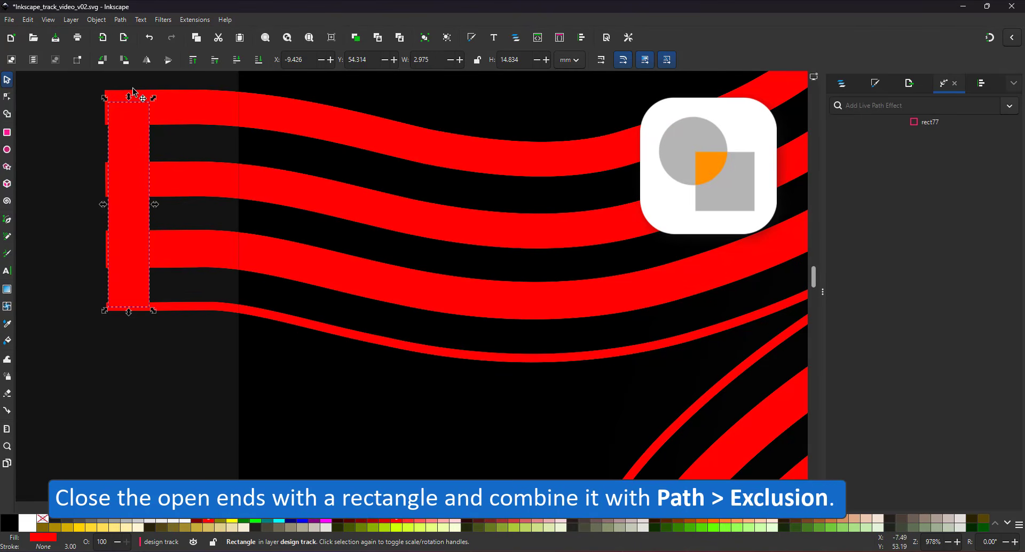
{"action": "left_click_drag", "start_coordinate": [133, 94], "coordinate": [129, 86]}
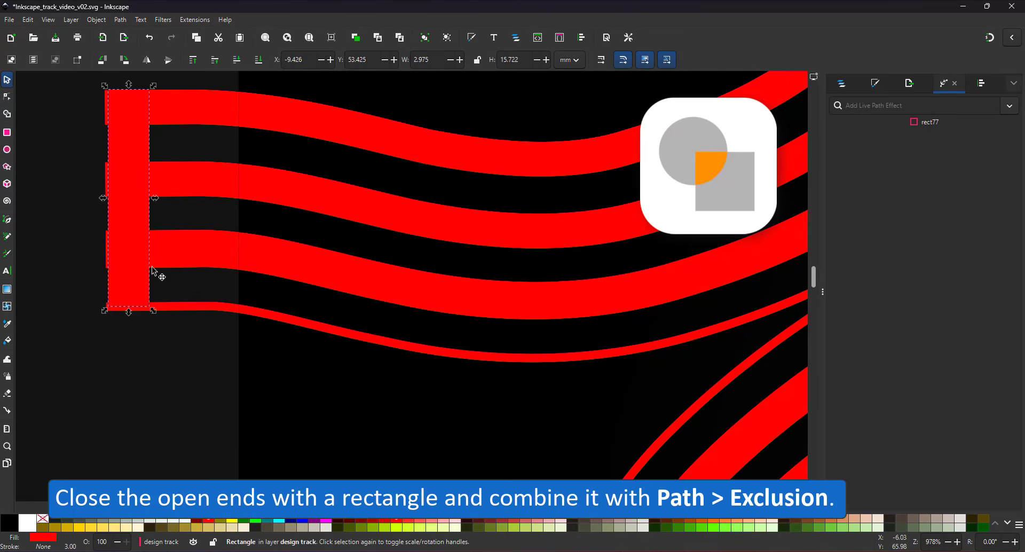
{"action": "left_click_drag", "start_coordinate": [129, 313], "coordinate": [128, 320]}
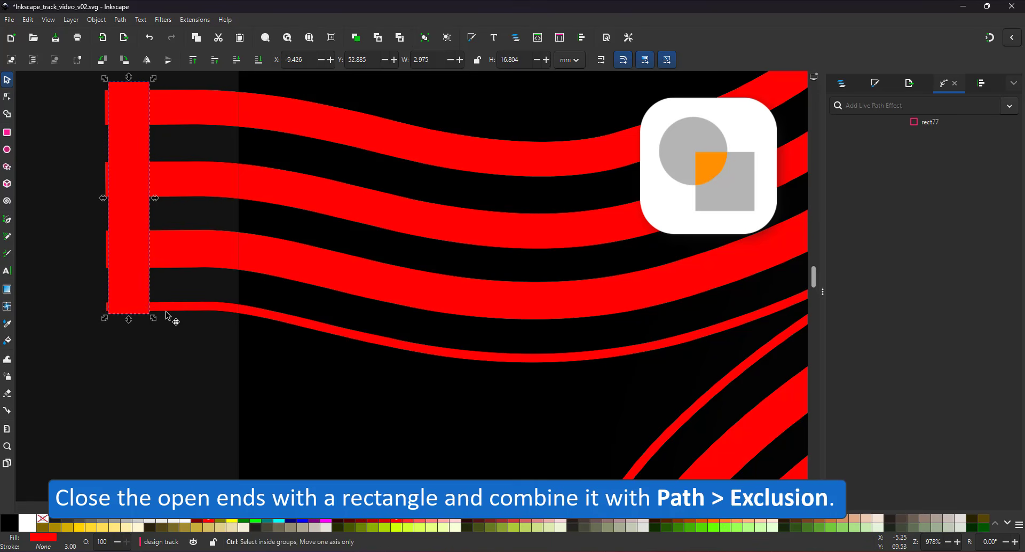
Combine the rectangle with the striped track path using Exclusion
{"action": "left_click", "coordinate": [164, 305], "text": "shift"}
{"action": "left_click", "coordinate": [121, 20]}
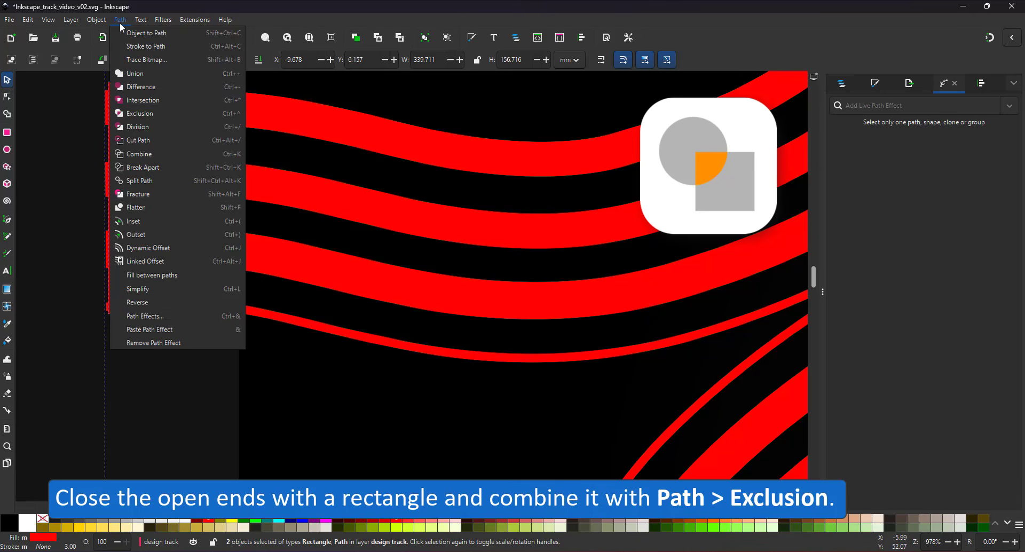
{"action": "left_click", "coordinate": [157, 117]}
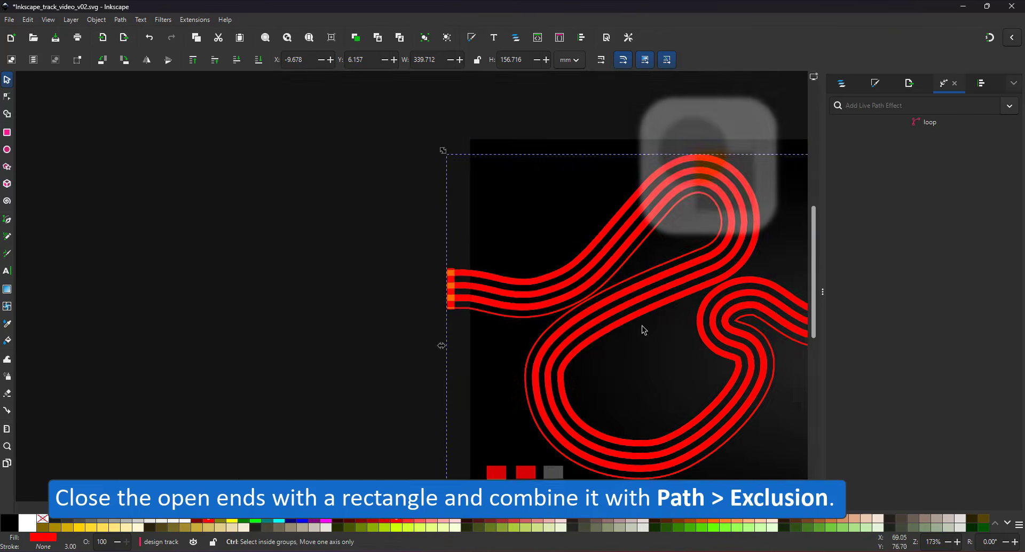
Paste a copy of the rectangle across the open stripe ends on the right of the track
{"action": "scroll", "coordinate": [700, 113], "scroll_direction": "up", "scroll_amount": 5}
{"action": "left_click_drag", "start_coordinate": [694, 115], "coordinate": [582, 254]}
{"action": "scroll", "coordinate": [582, 254], "scroll_direction": "up", "scroll_amount": 1}
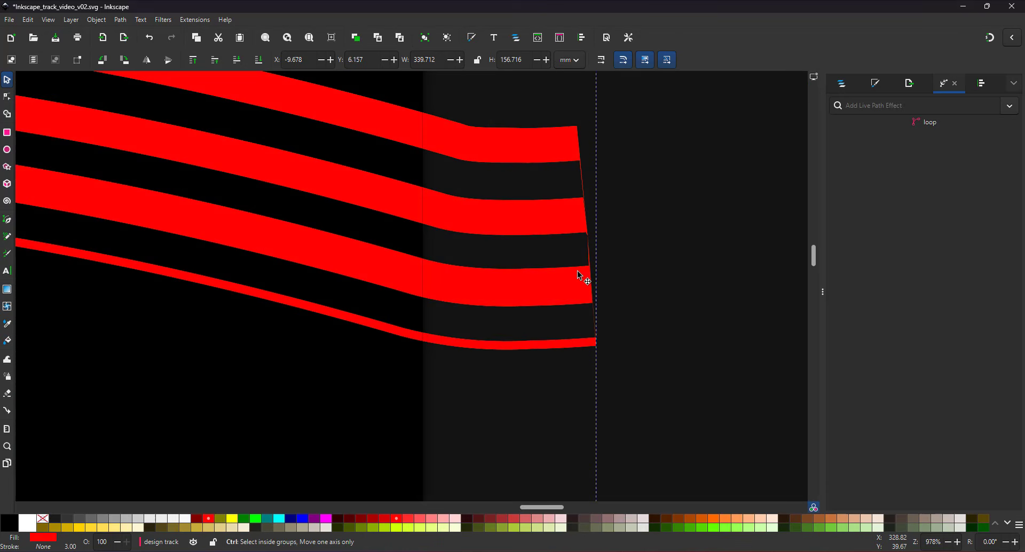
{"action": "key", "text": "ctrl+v"}
{"action": "left_click_drag", "start_coordinate": [528, 181], "coordinate": [551, 178]}
Combine the pasted rectangle with the striped track path using Exclusion
{"action": "left_click", "coordinate": [552, 159], "text": "shift"}
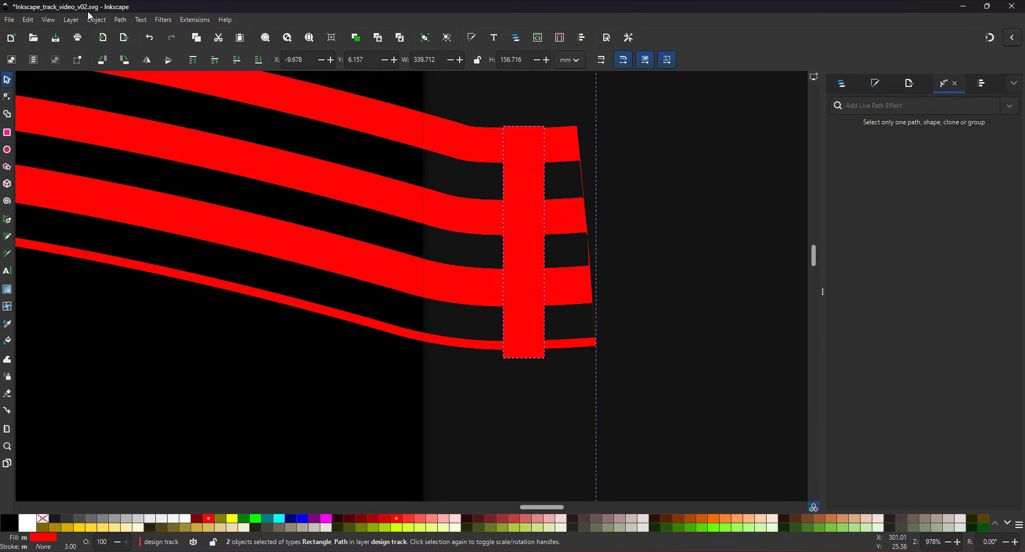
{"action": "left_click", "coordinate": [120, 21]}
{"action": "left_click", "coordinate": [143, 114]}
{"action": "scroll", "coordinate": [389, 254], "scroll_direction": "down", "scroll_amount": 4}
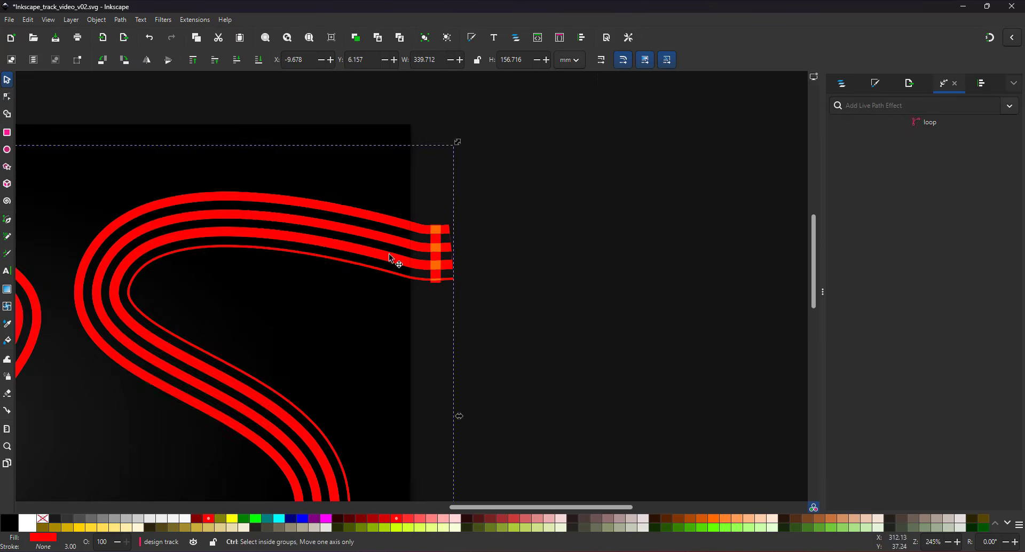
{"action": "scroll", "coordinate": [286, 253], "scroll_direction": "down", "scroll_amount": 3}
{"action": "scroll", "coordinate": [458, 229], "scroll_direction": "up", "scroll_amount": 2}
{"action": "scroll", "coordinate": [469, 259], "scroll_direction": "down", "scroll_amount": 2}
{"action": "scroll", "coordinate": [438, 231], "scroll_direction": "up", "scroll_amount": 1}
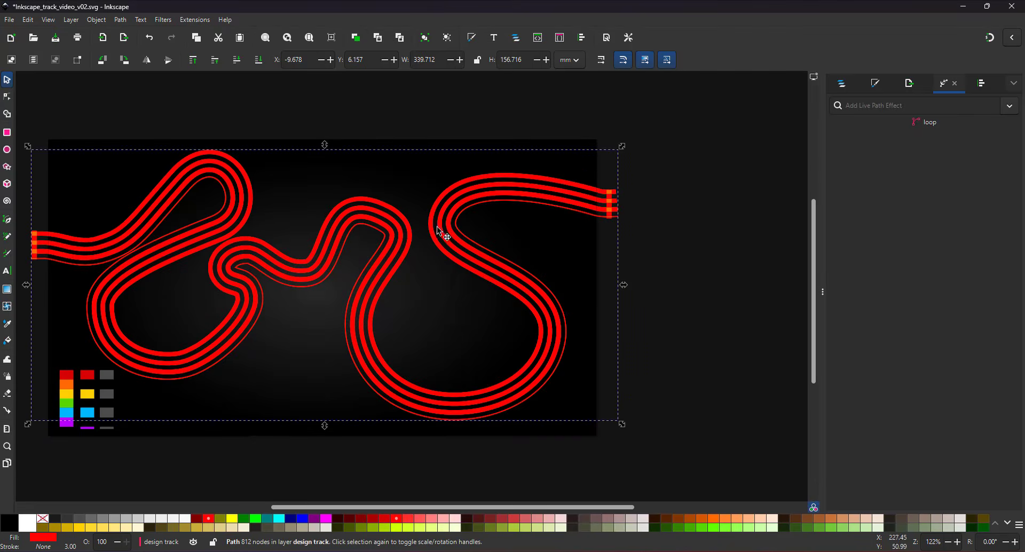
{"action": "scroll", "coordinate": [439, 204], "scroll_direction": "up", "scroll_amount": 1}
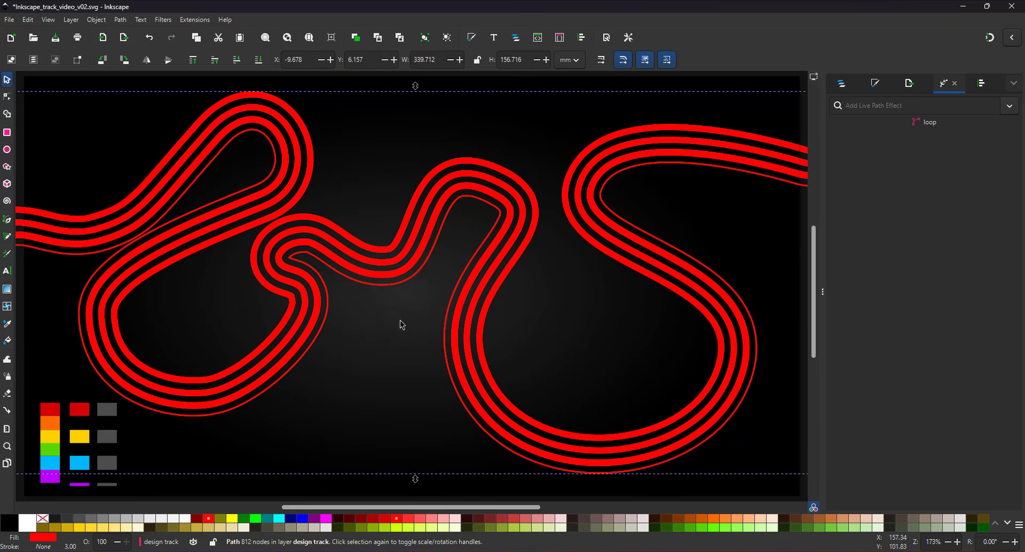
Try to break the striped track path apart into separate pieces
{"action": "left_click", "coordinate": [374, 249]}
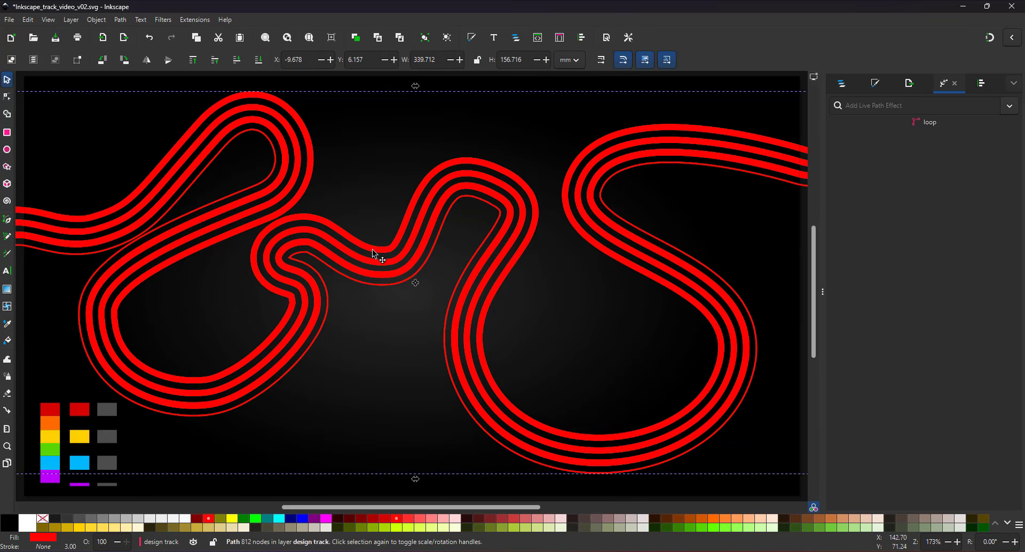
{"action": "left_click", "coordinate": [121, 22]}
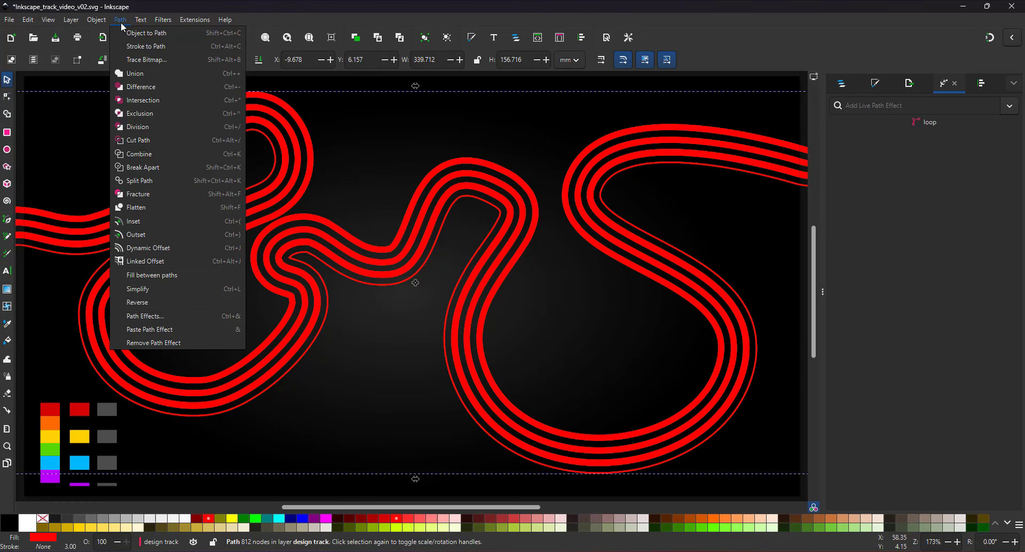
{"action": "left_click", "coordinate": [155, 170]}
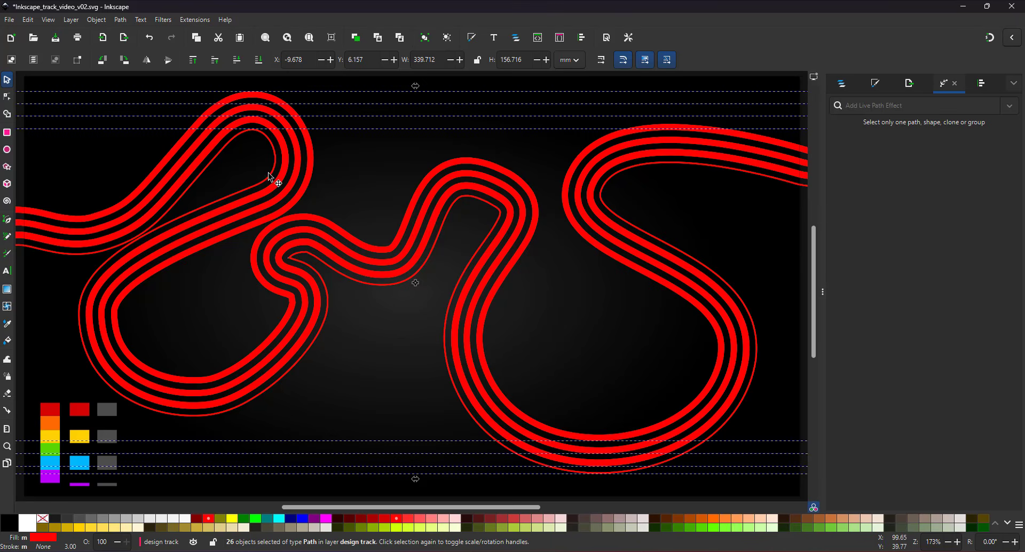
Try to fill the outermost separated piece with green, and undo the recolouring and break-apart
{"action": "scroll", "coordinate": [268, 172], "scroll_direction": "left", "scroll_amount": 4}
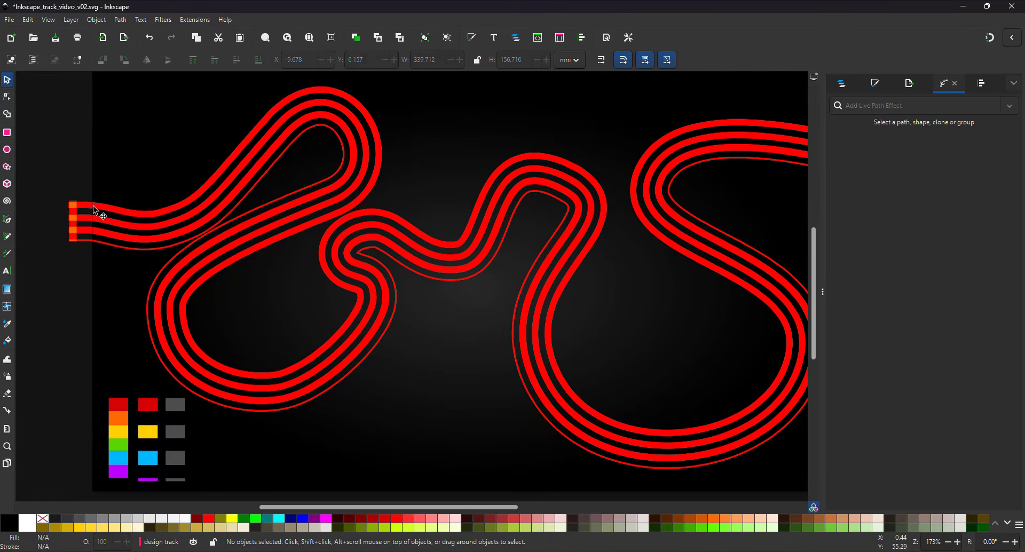
{"action": "left_click", "coordinate": [185, 200]}
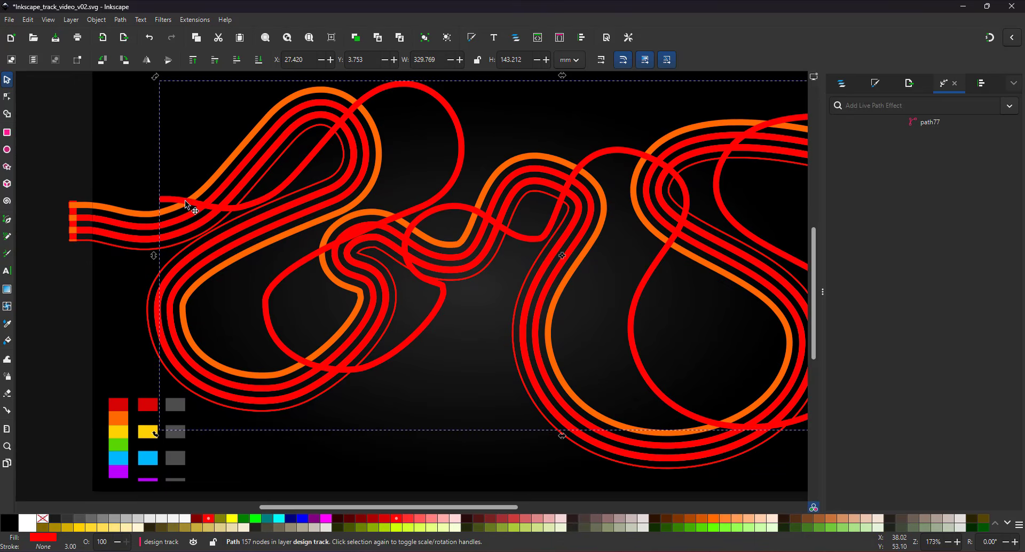
{"action": "left_click", "coordinate": [244, 525]}
{"action": "left_click", "coordinate": [103, 223]}
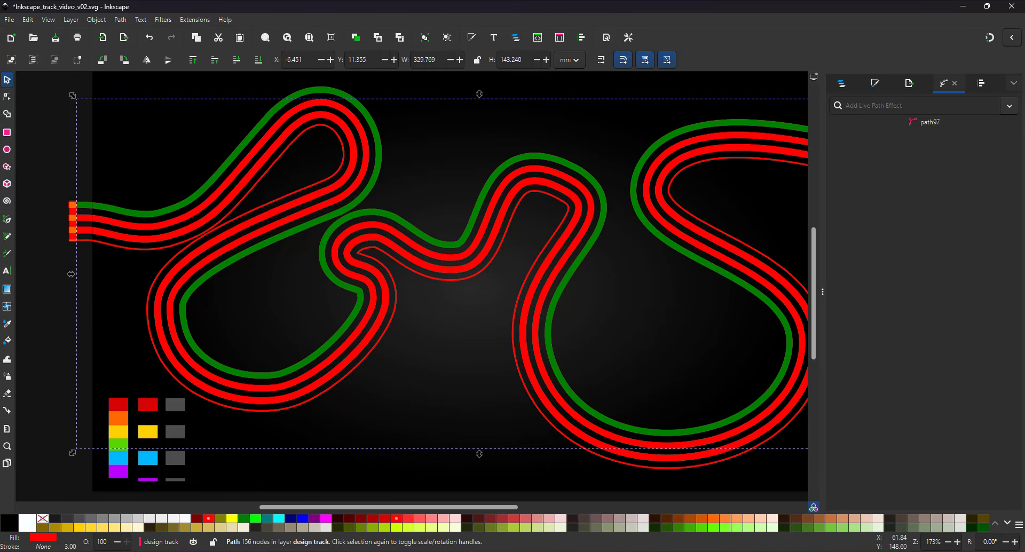
{"action": "left_click", "coordinate": [270, 527]}
{"action": "key", "text": "ctrl+z"}
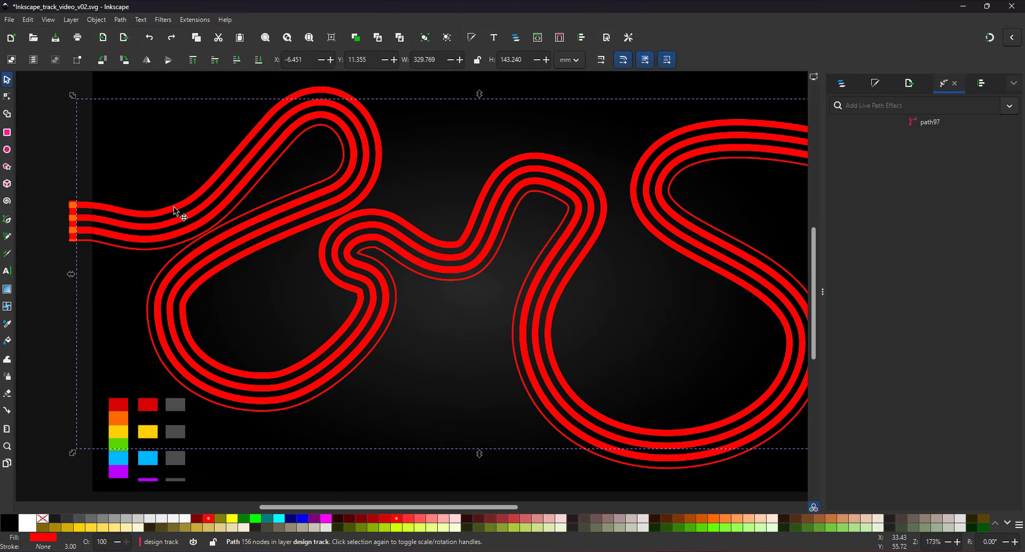
Build six adjoining stripes along the winding track with Shape Builder, including the empty areas between the original stripes
{"action": "left_click", "coordinate": [141, 208]}
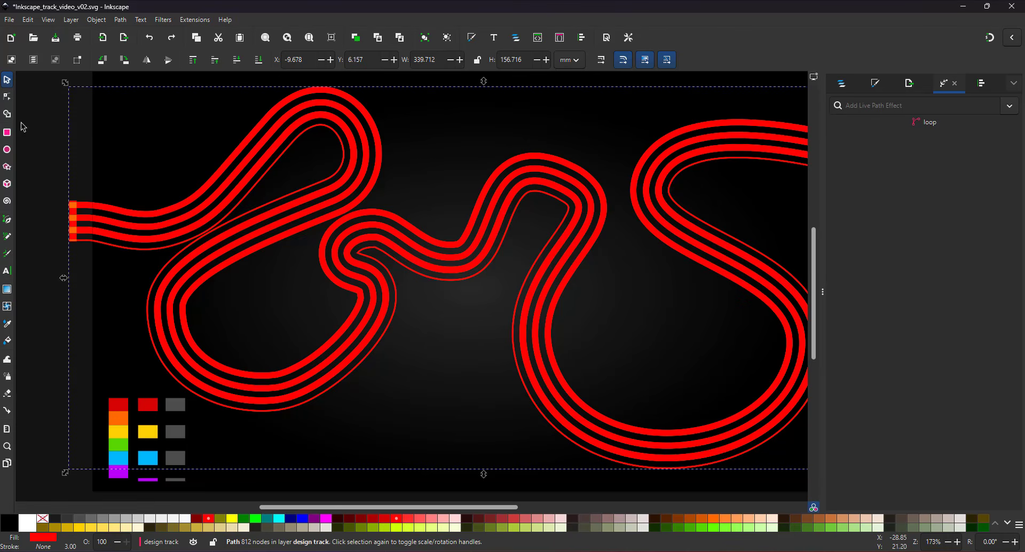
{"action": "left_click", "coordinate": [8, 114]}
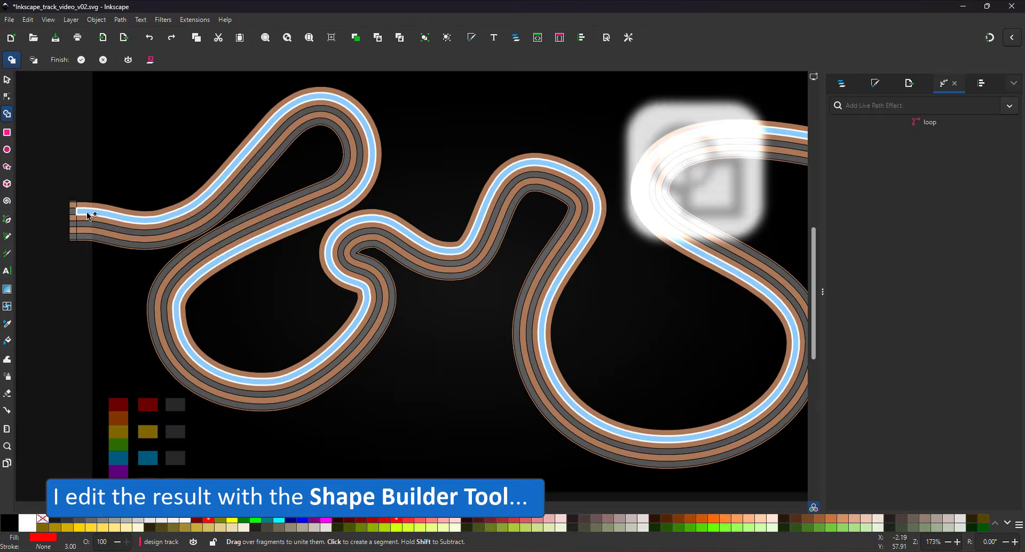
{"action": "left_click_drag", "start_coordinate": [87, 206], "coordinate": [120, 240]}
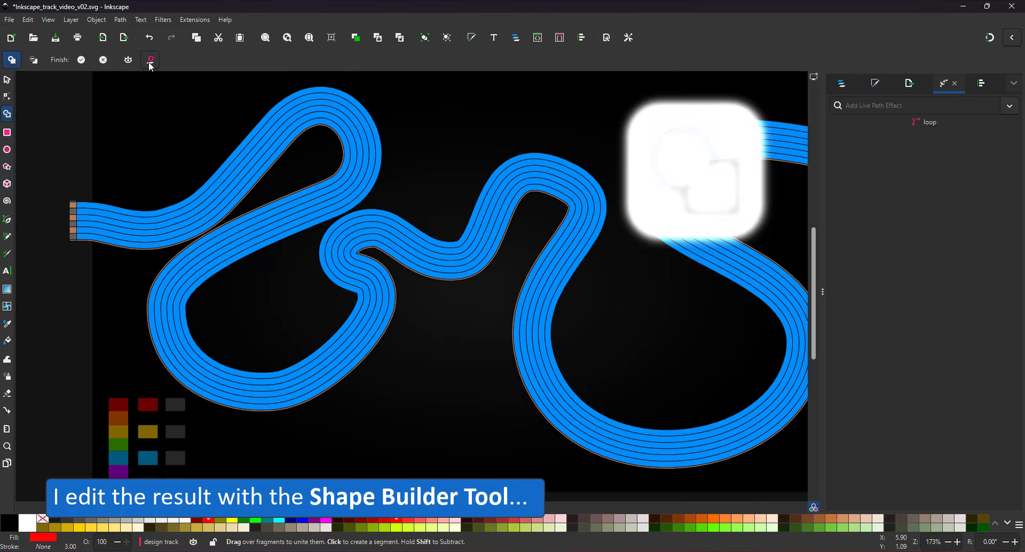
Delete the leftover fragments at both ends of the track in Shape Builder and apply the result
{"action": "left_click", "coordinate": [33, 59]}
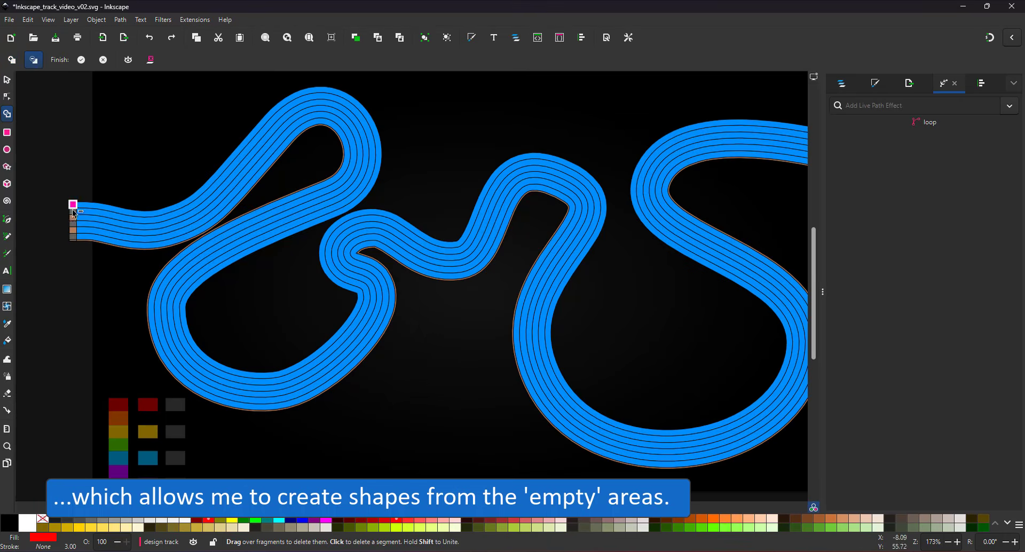
{"action": "left_click_drag", "start_coordinate": [74, 213], "coordinate": [74, 241]}
{"action": "left_click_drag", "start_coordinate": [77, 274], "coordinate": [2, 263]}
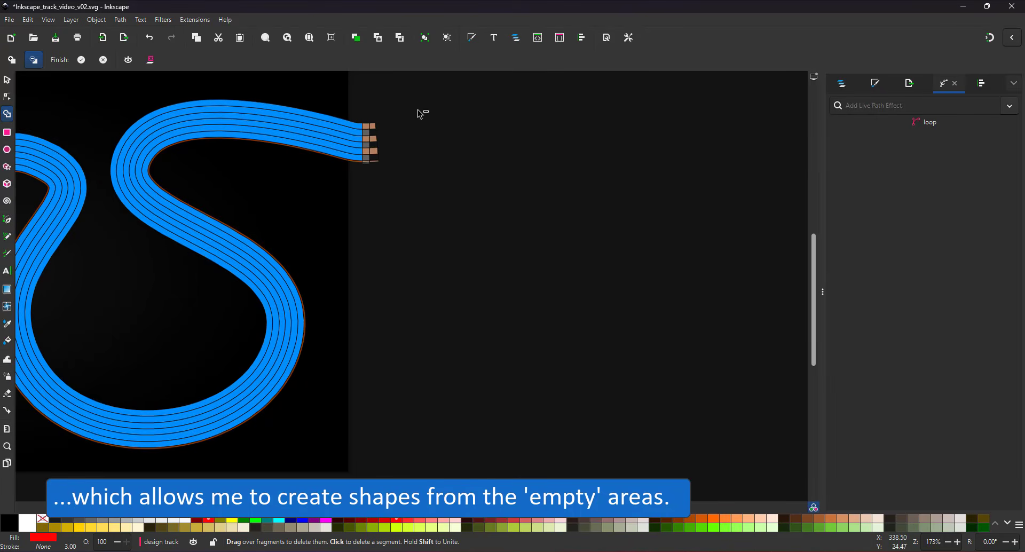
{"action": "mouse_move", "coordinate": [369, 122]}
{"action": "left_mouse_down"}
{"action": "mouse_move", "coordinate": [377, 144]}
{"action": "mouse_move", "coordinate": [367, 162]}
{"action": "mouse_move", "coordinate": [374, 127]}
{"action": "left_mouse_up"}
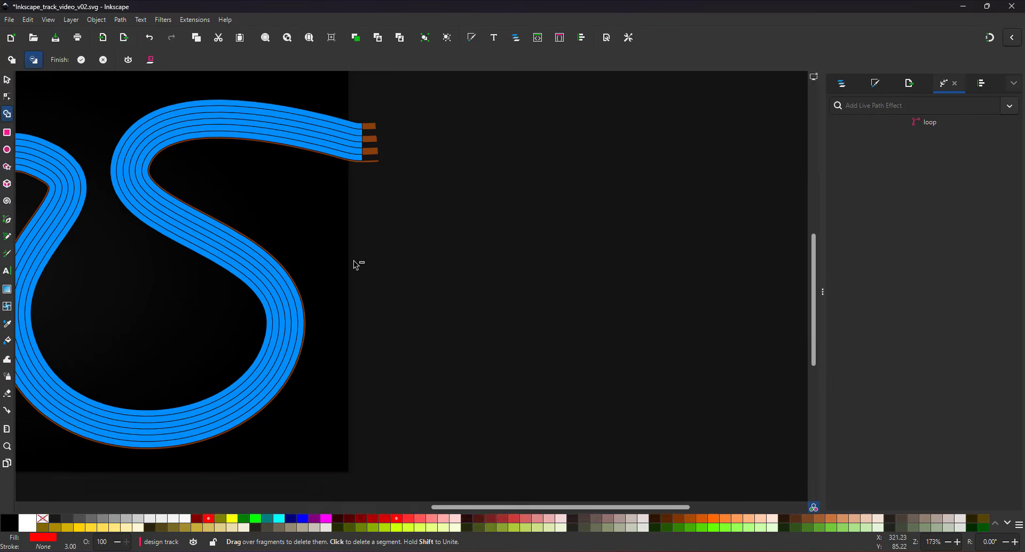
{"action": "key", "text": "5"}
{"action": "left_click", "coordinate": [8, 81]}
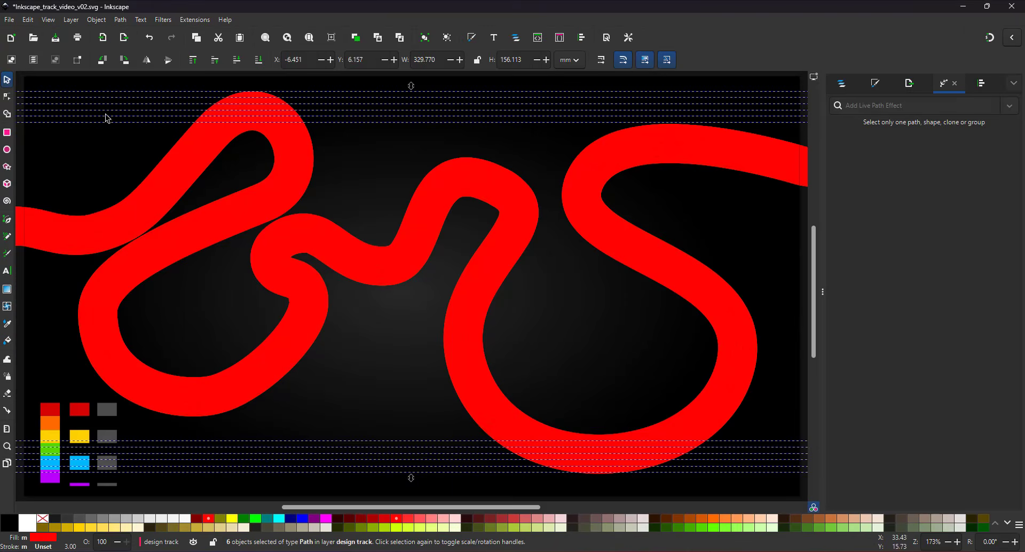
Colour the six stripes red, orange, yellow, green, blue and purple, from the outermost red stripe inwards
{"action": "left_click", "coordinate": [239, 102]}
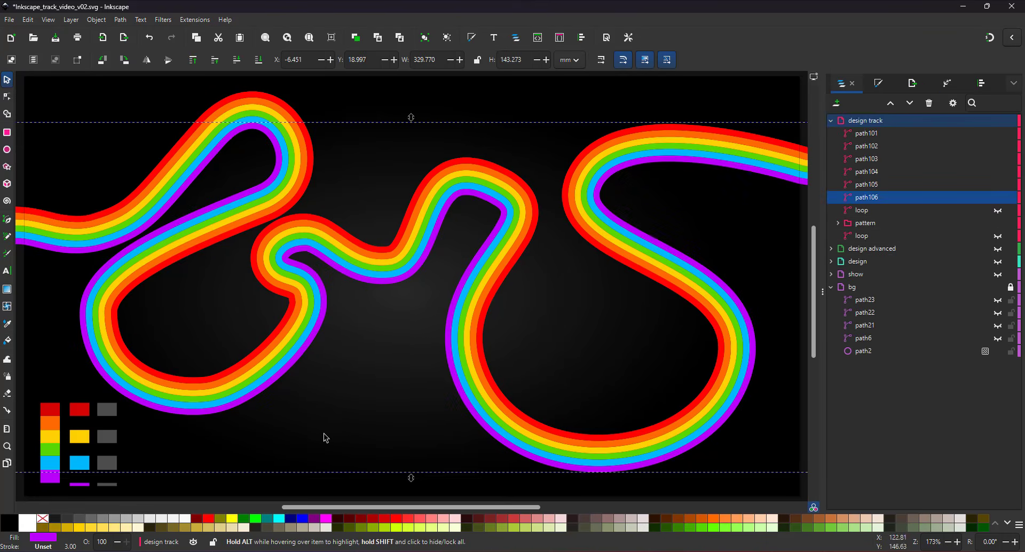
{"action": "left_click", "coordinate": [324, 434]}
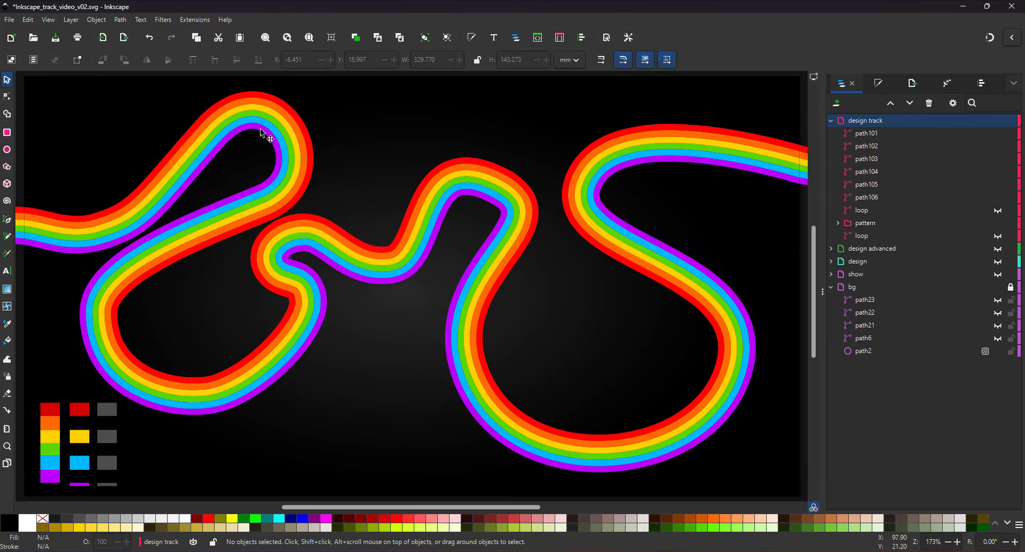
{"action": "left_click", "coordinate": [273, 97]}
{"action": "left_click", "coordinate": [371, 409]}
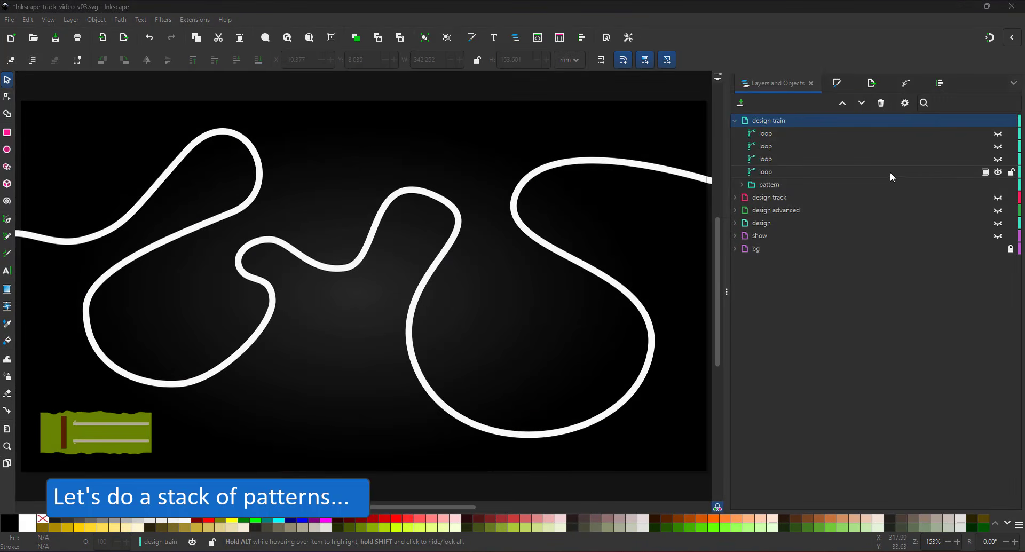
Show the green grass loop and the brown sleepers loop in the design train layer
{"action": "left_click", "coordinate": [997, 172]}
{"action": "left_click", "coordinate": [997, 173]}
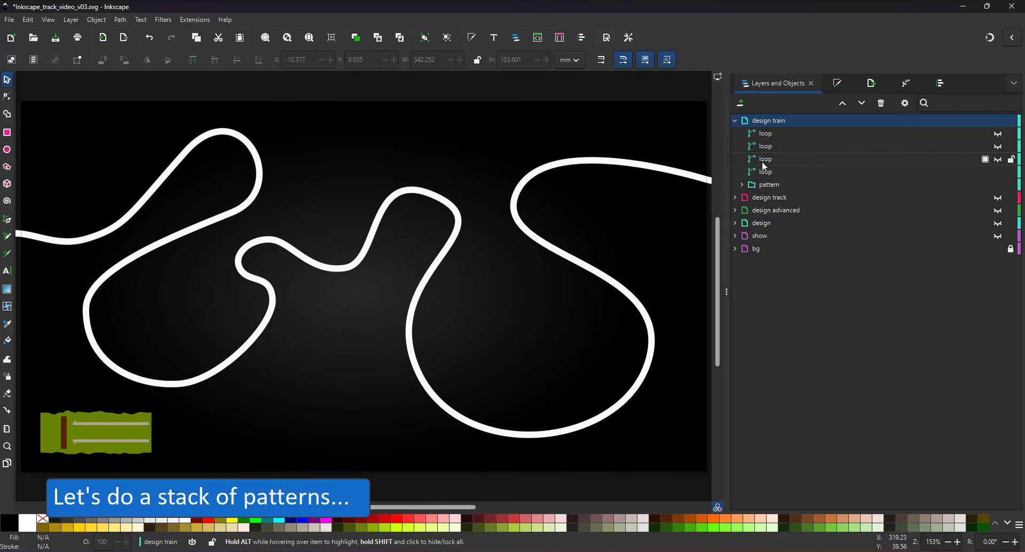
{"action": "left_click", "coordinate": [998, 160]}
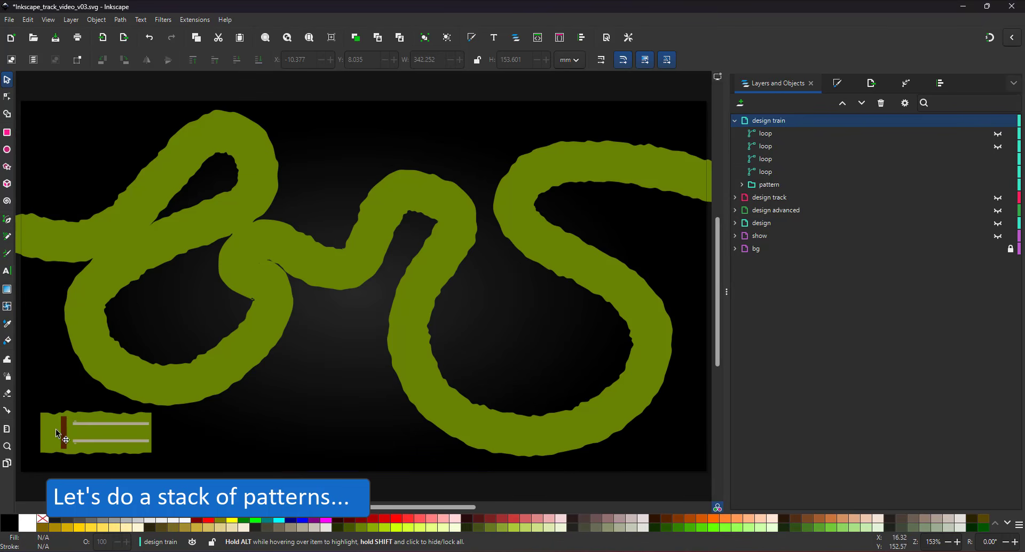
{"action": "left_click", "coordinate": [998, 147]}
Try a Pattern Along Path spacing of 15 on the sleepers loop and raise it to 15.40
{"action": "left_click", "coordinate": [906, 83]}
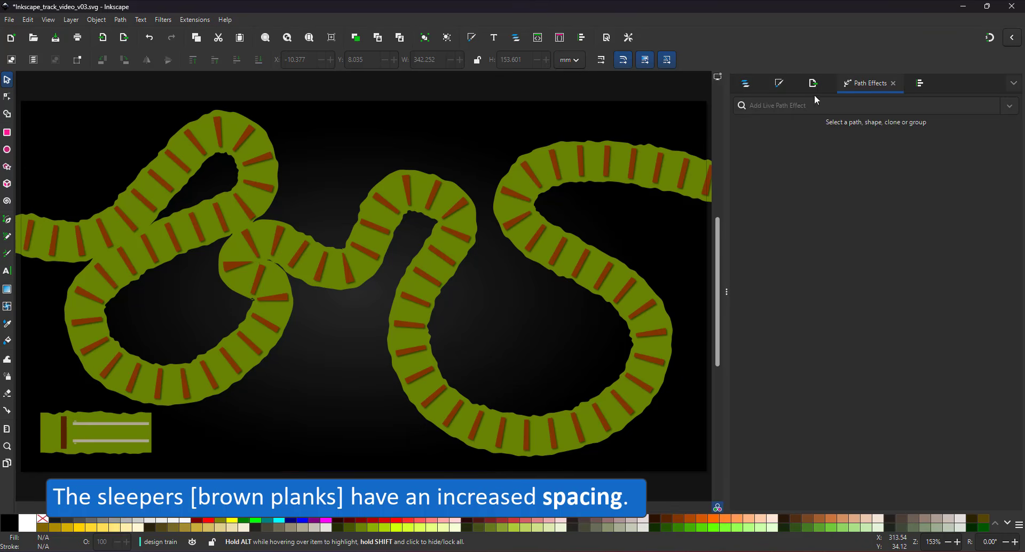
{"action": "left_click", "coordinate": [528, 176]}
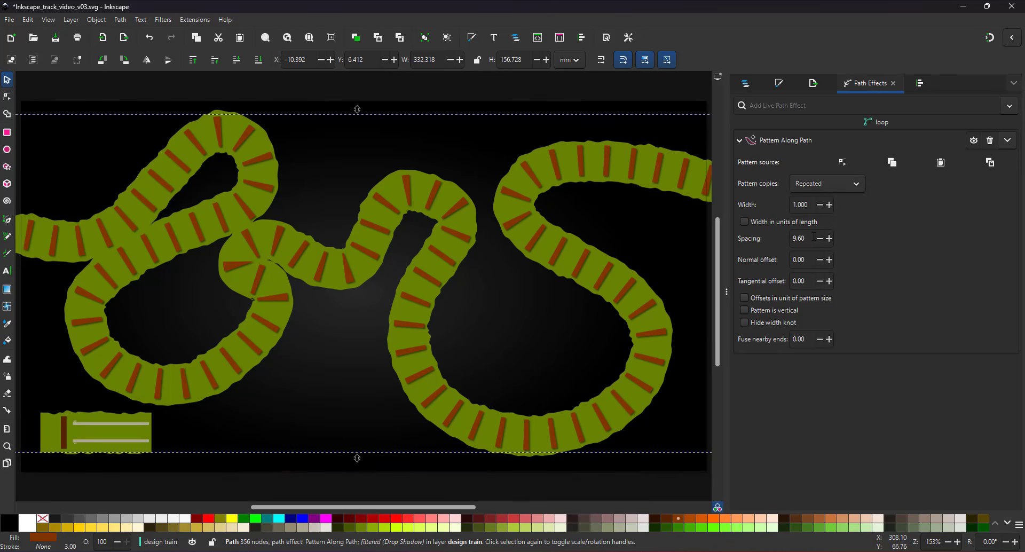
{"action": "type", "text": "15"}
{"action": "key", "text": "Return"}
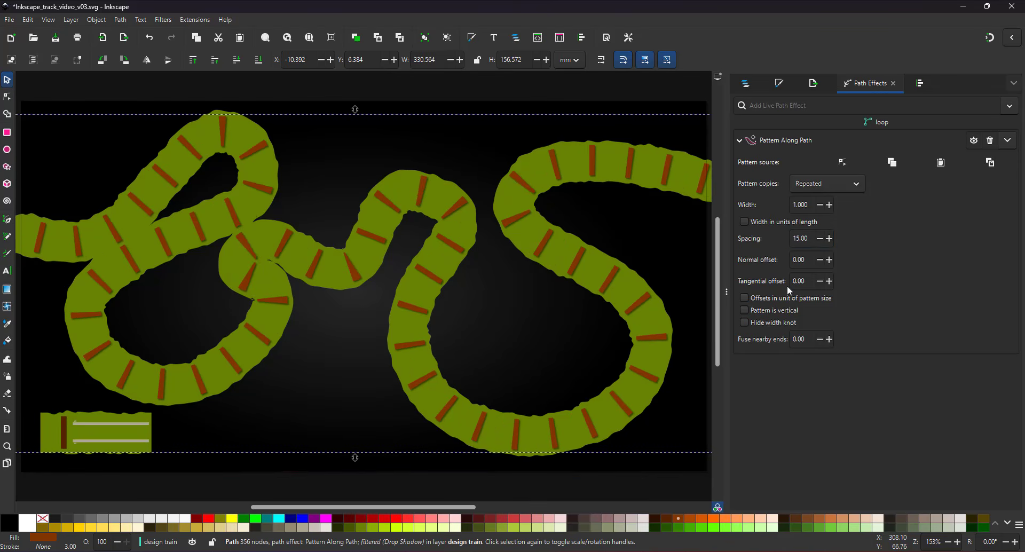
{"action": "left_click", "coordinate": [830, 239]}
{"action": "left_click", "coordinate": [830, 239]}
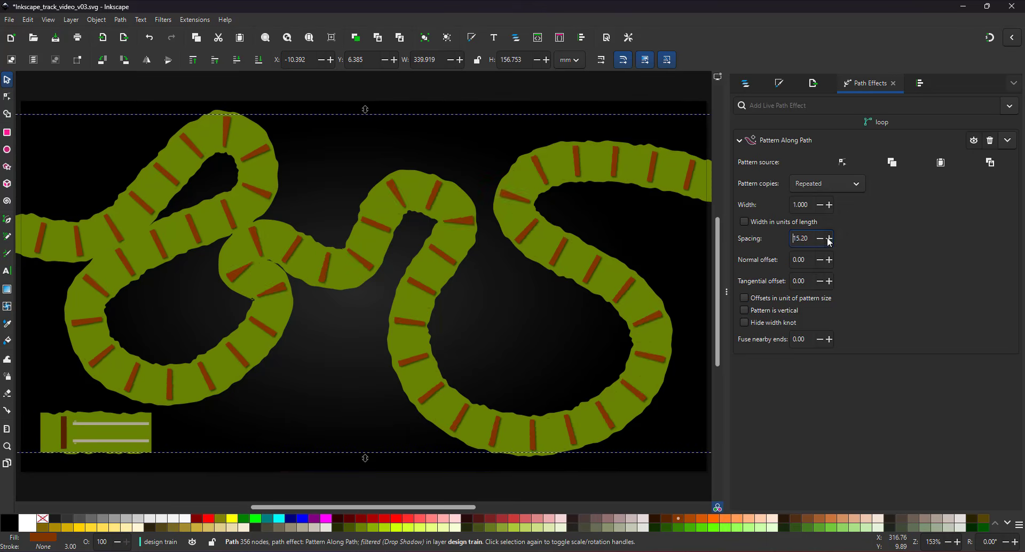
{"action": "left_click", "coordinate": [830, 240]}
{"action": "left_click", "coordinate": [830, 240]}
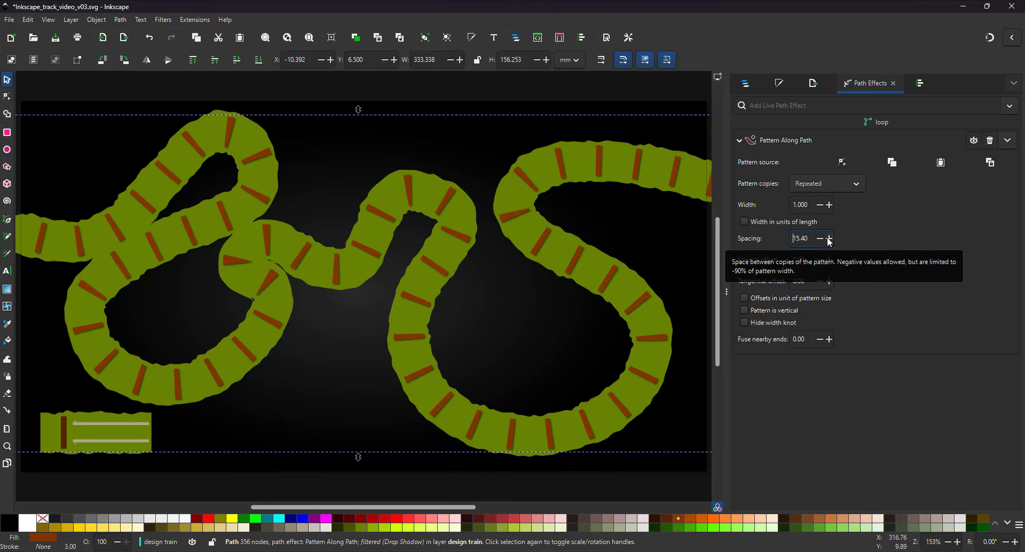
Undo the spacing changes on the sleepers loop
{"action": "left_click", "coordinate": [654, 230]}
{"action": "key", "text": "ctrl+z"}
{"action": "key", "text": "ctrl+z"}
{"action": "key", "text": "ctrl+z"}
{"action": "key", "text": "ctrl+z"}
{"action": "key", "text": "ctrl+z"}
{"action": "key", "text": "ctrl+z"}
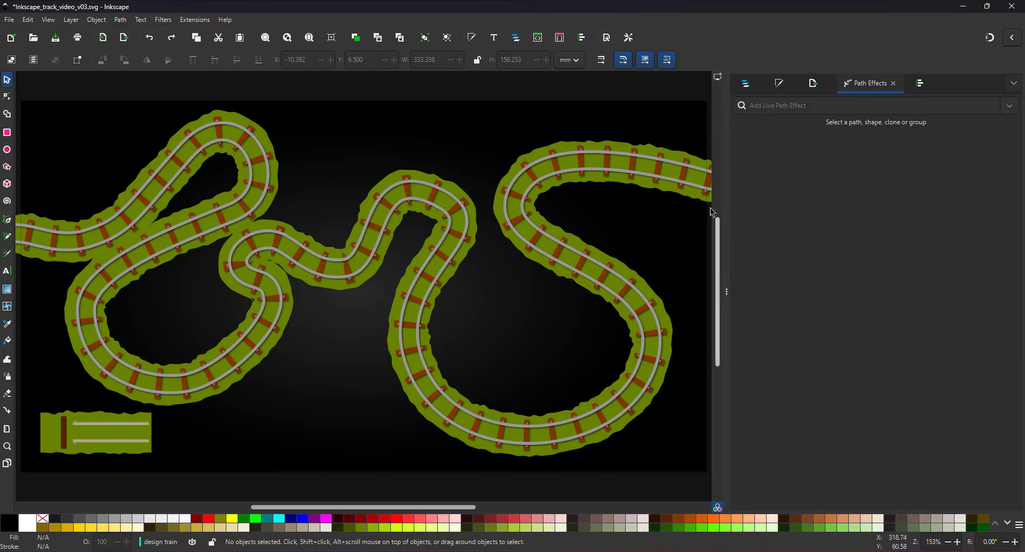
Toggle the visibility of the topmost loop in the design train layer to compare the track with and without rails
{"action": "left_click", "coordinate": [746, 84]}
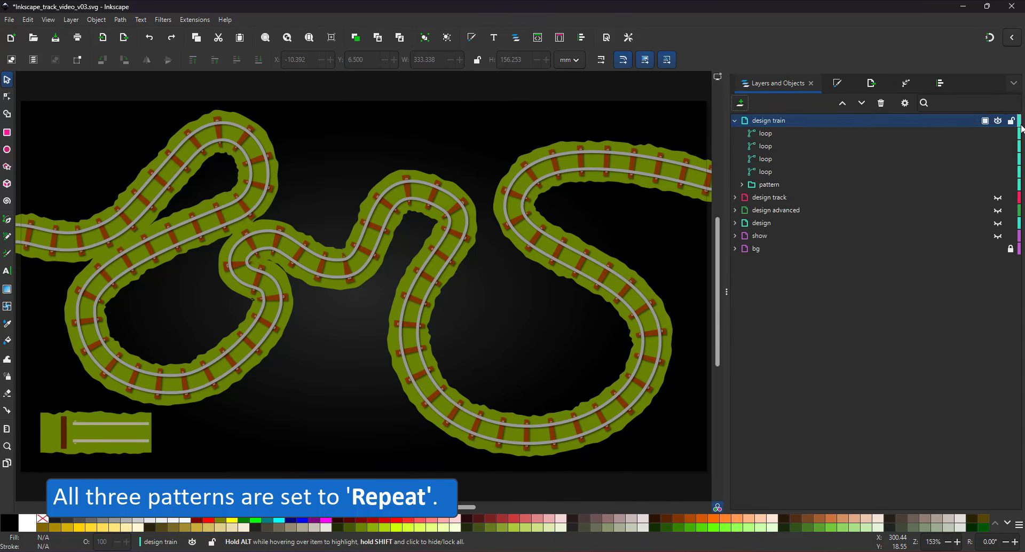
{"action": "left_click", "coordinate": [999, 134]}
{"action": "left_click", "coordinate": [998, 134]}
{"action": "left_click", "coordinate": [999, 134]}
{"action": "left_click", "coordinate": [998, 134]}
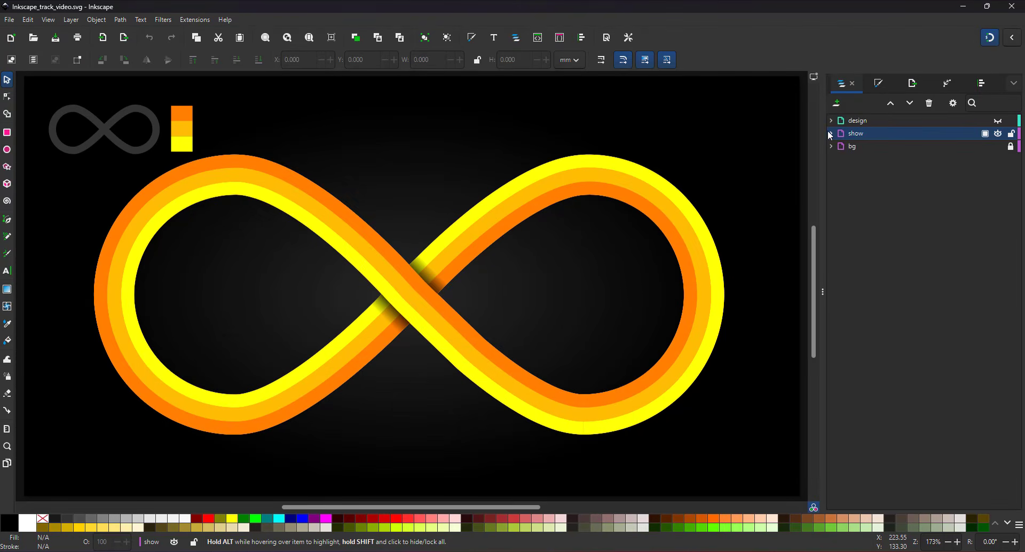
Expand the show layer's object list in the infinity loop drawing
{"action": "left_click", "coordinate": [831, 134]}
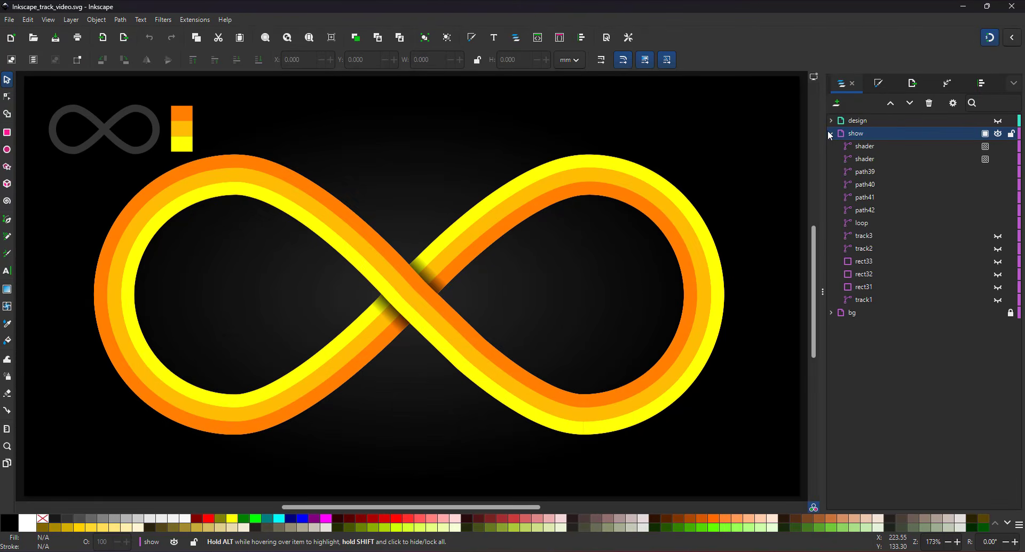